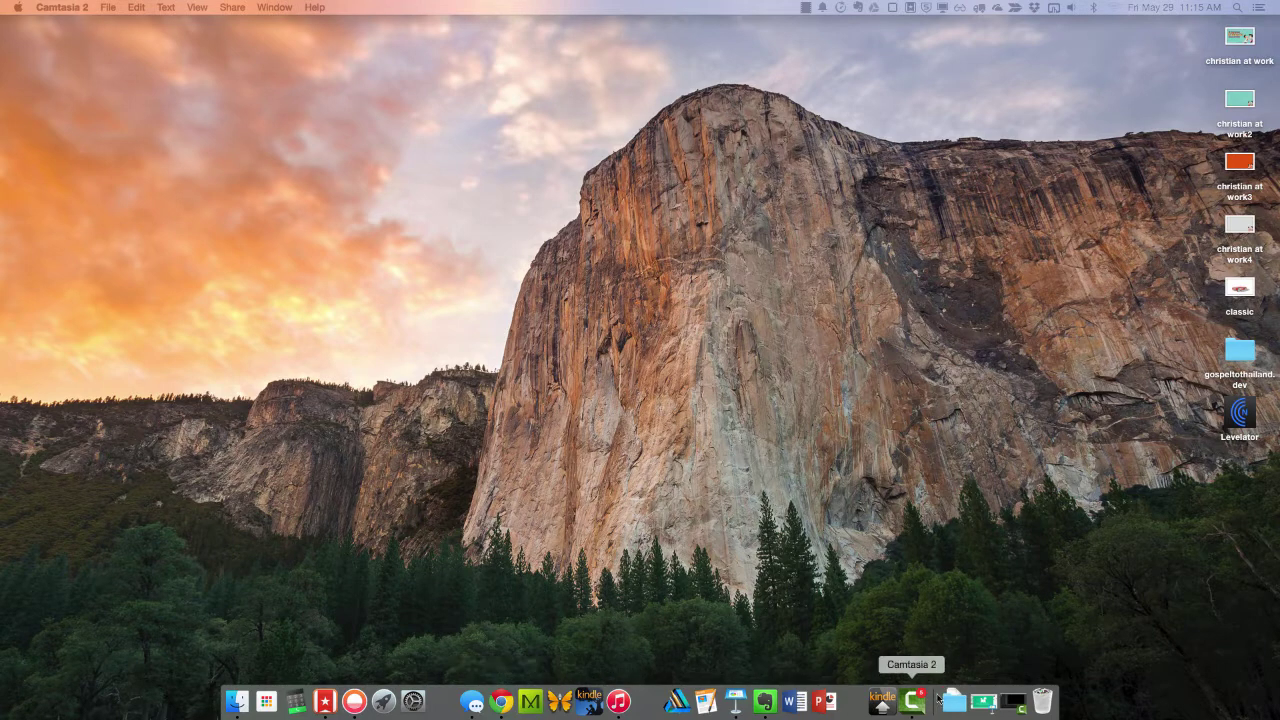
{"action": "left_click", "coordinate": [983, 710]}
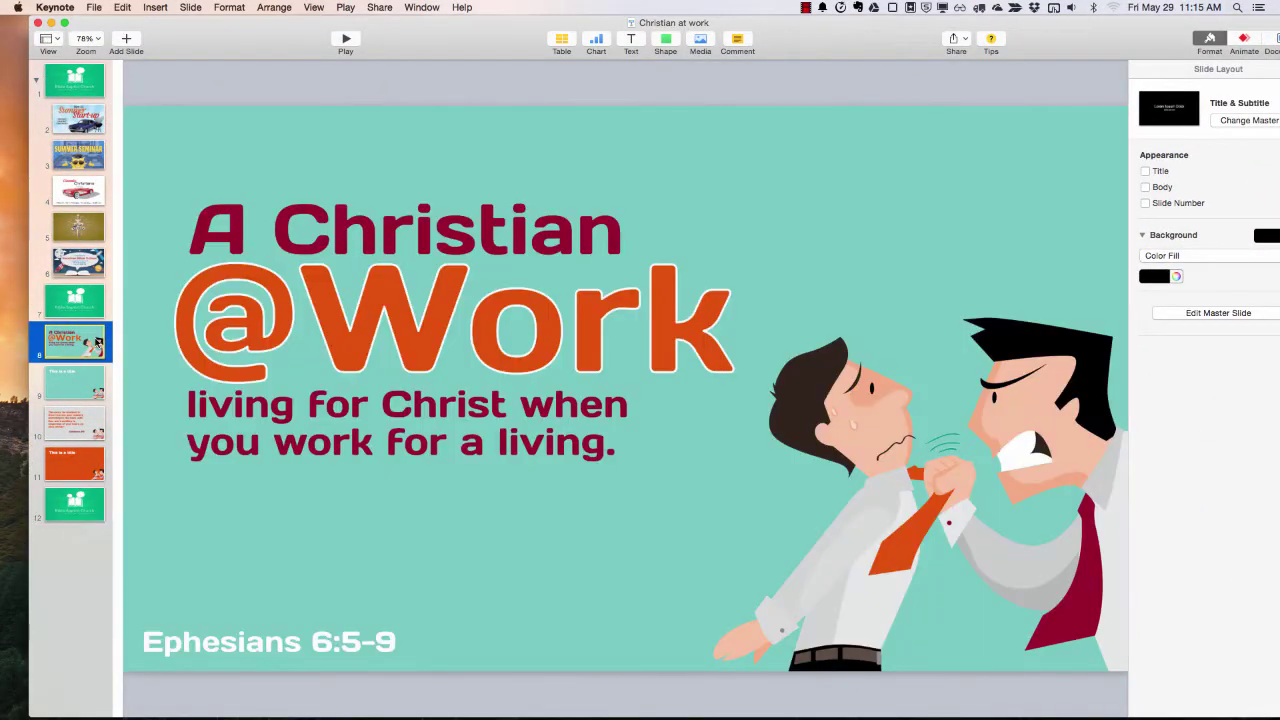
{"action": "left_click", "coordinate": [72, 396]}
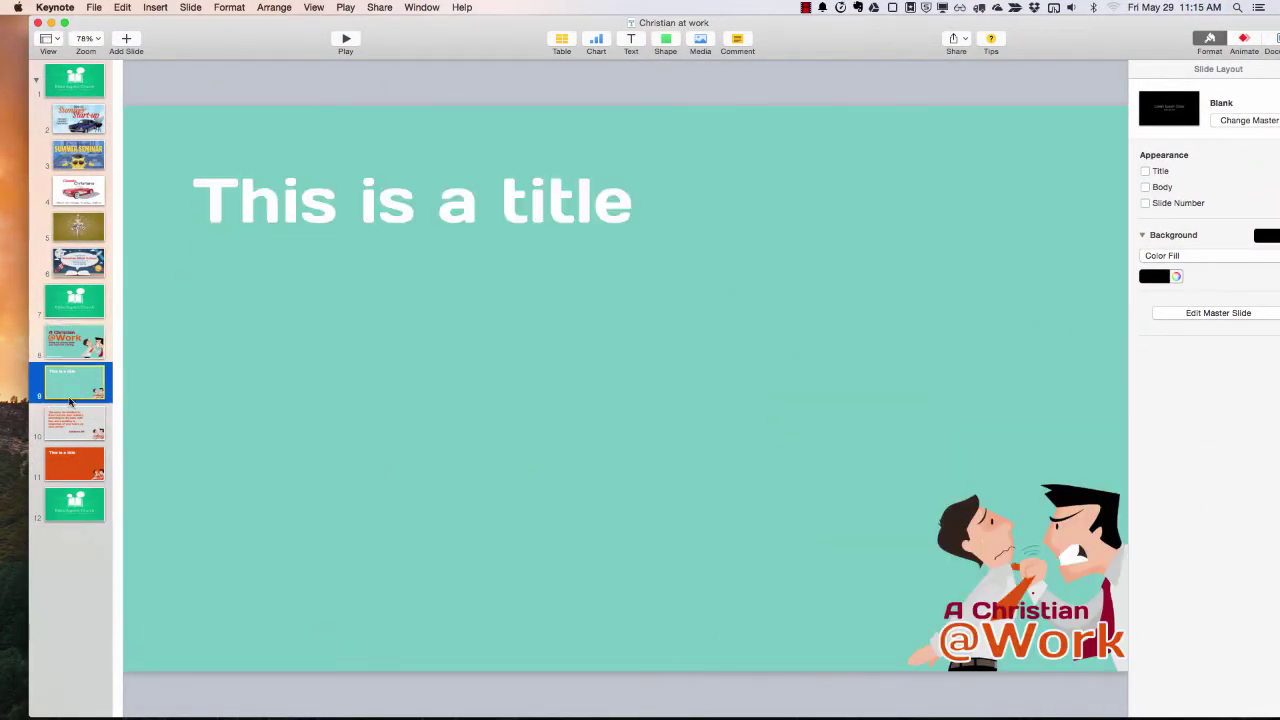
{"action": "left_click", "coordinate": [82, 431]}
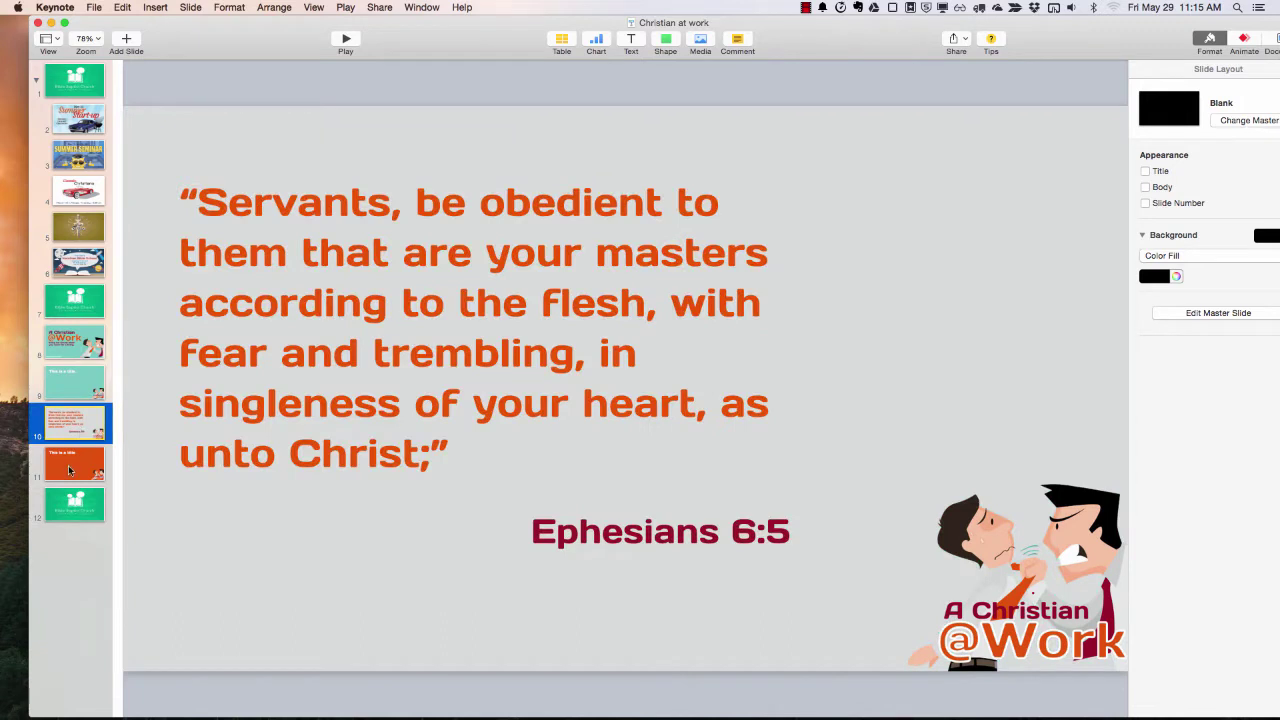
{"action": "left_click", "coordinate": [69, 470]}
{"action": "left_click", "coordinate": [77, 350]}
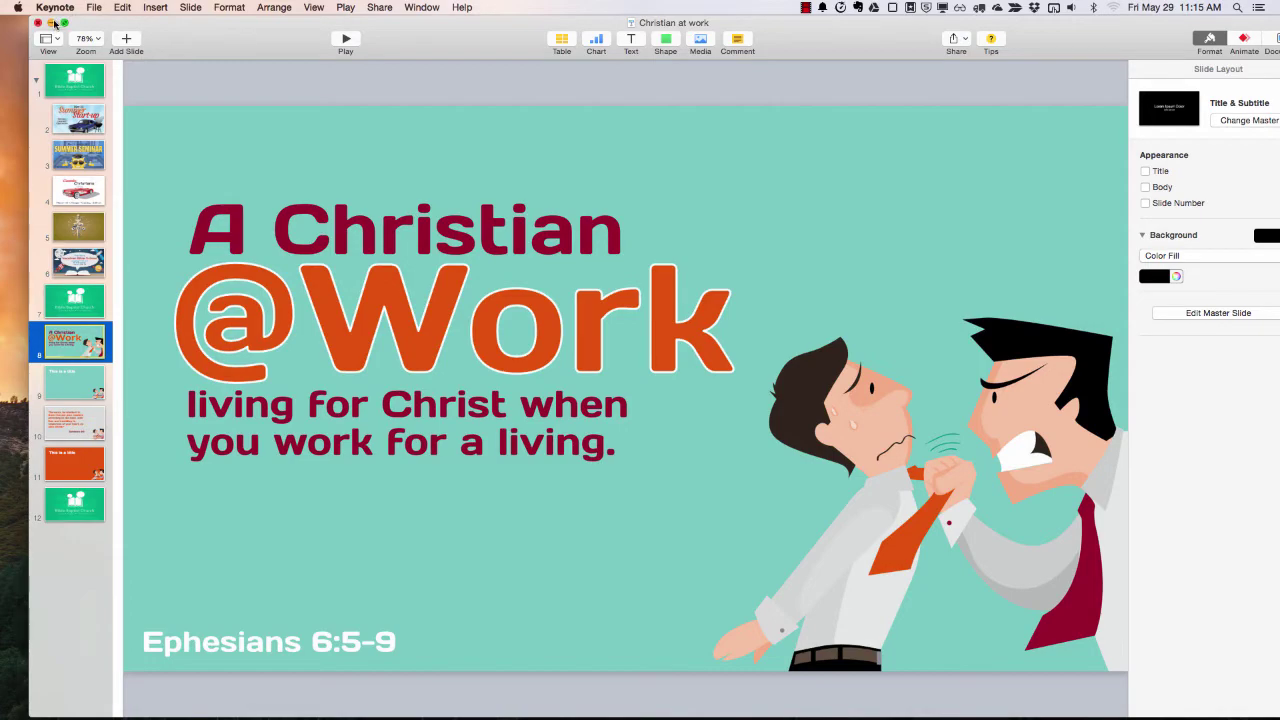
Sign in to Freepik in Chrome with a Google account via the Freepik bookmark
{"action": "left_click", "coordinate": [52, 22]}
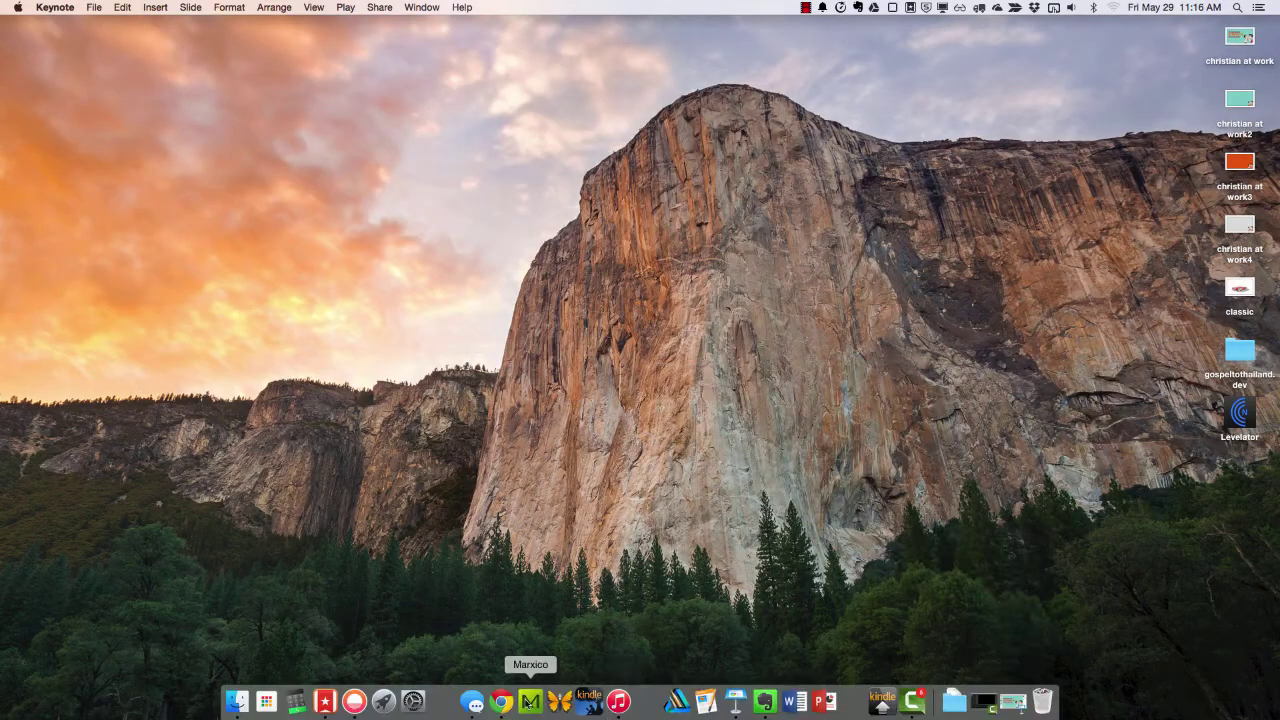
{"action": "left_click", "coordinate": [502, 703]}
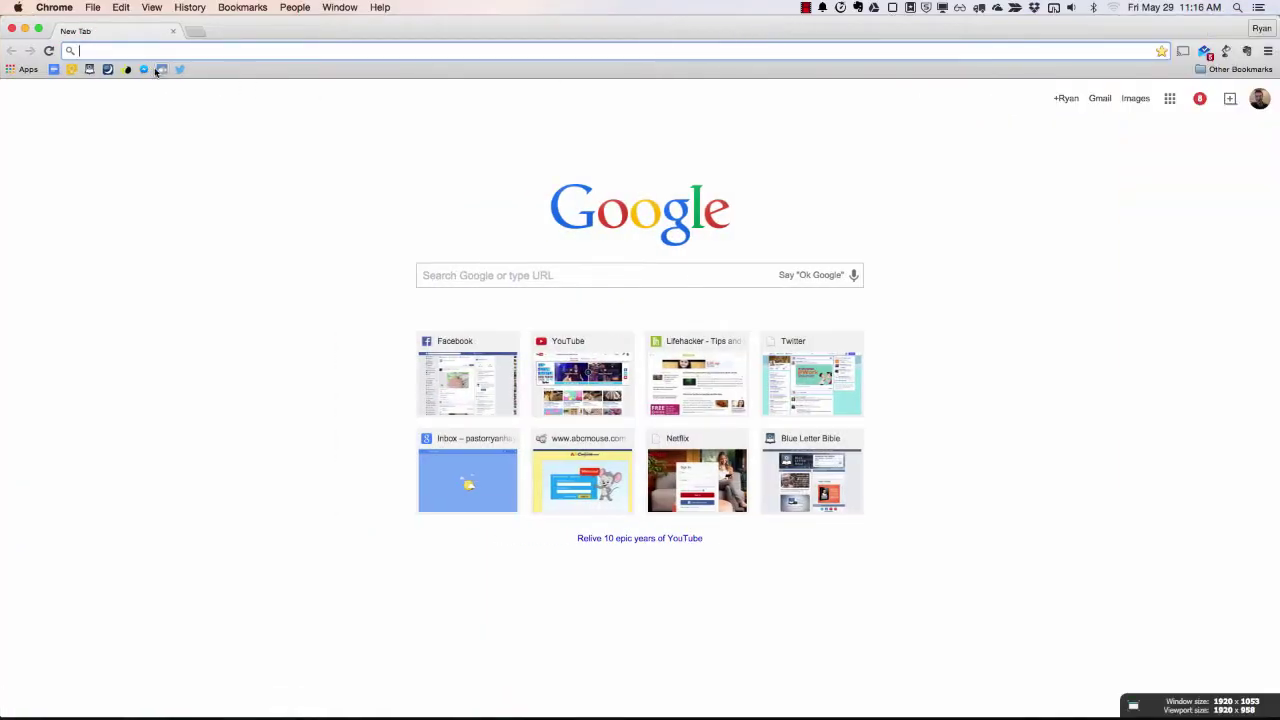
{"action": "left_click", "coordinate": [161, 69]}
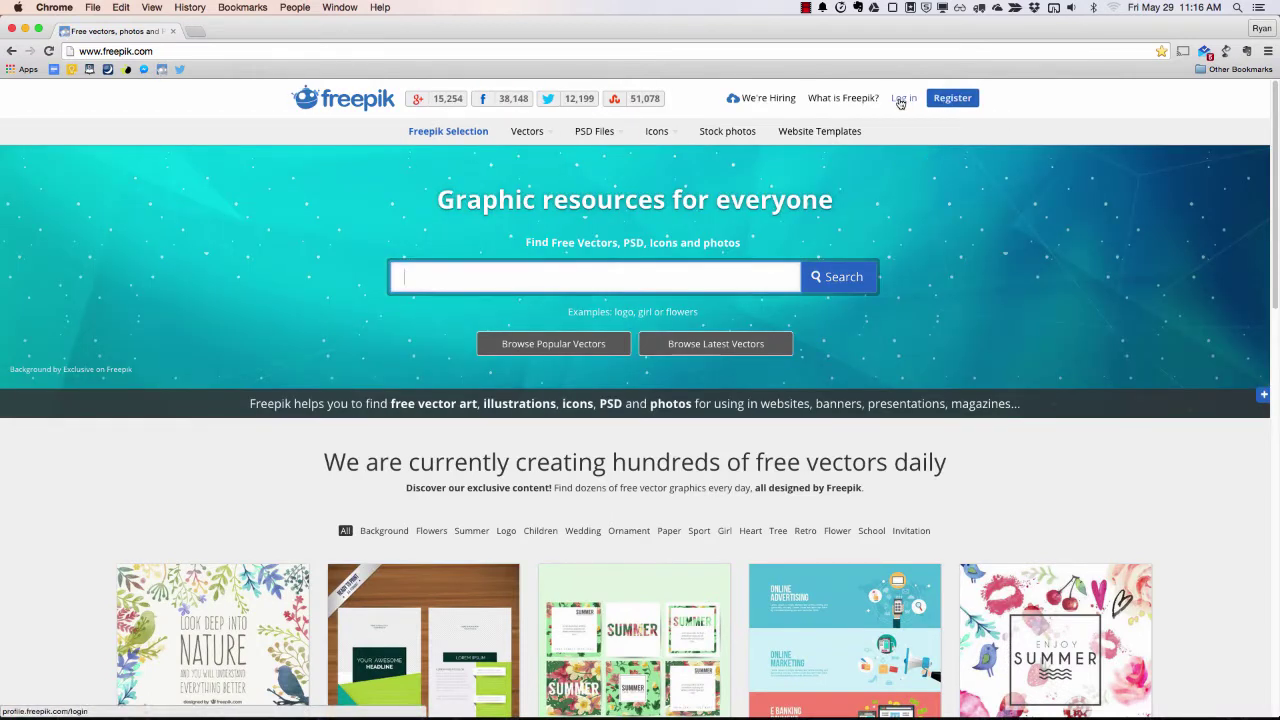
{"action": "left_click", "coordinate": [900, 100]}
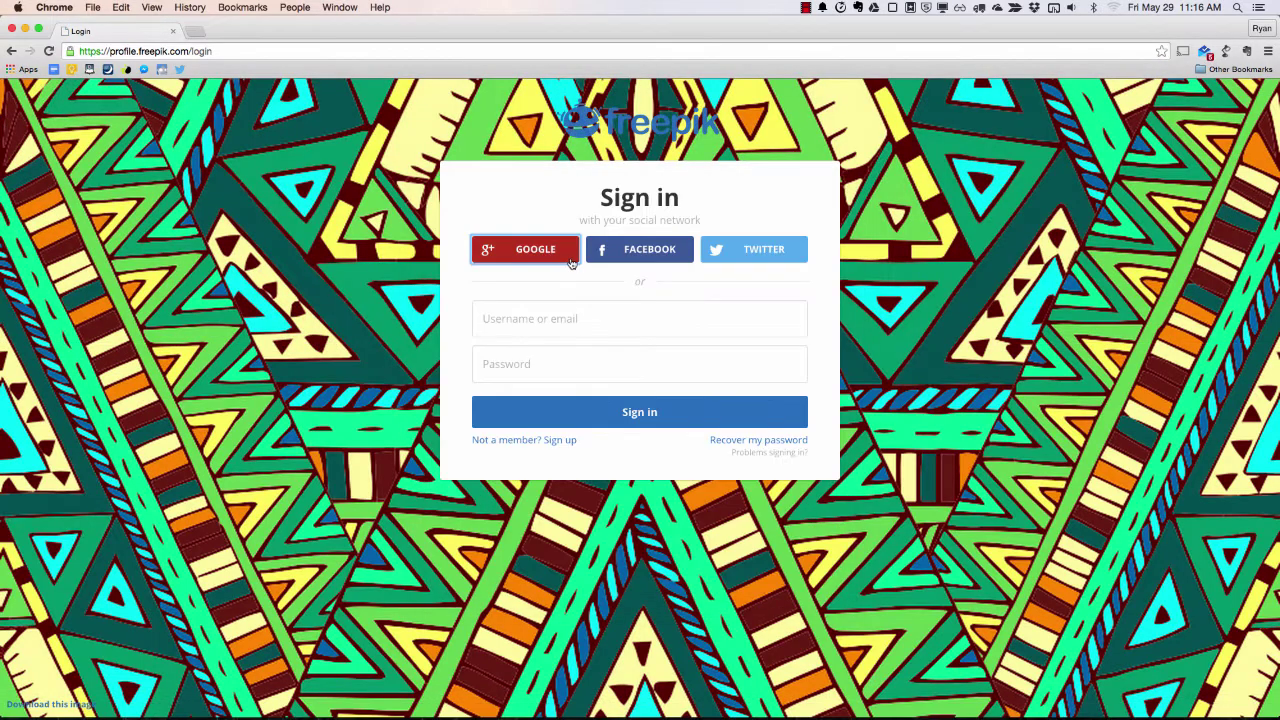
{"action": "left_click", "coordinate": [566, 262]}
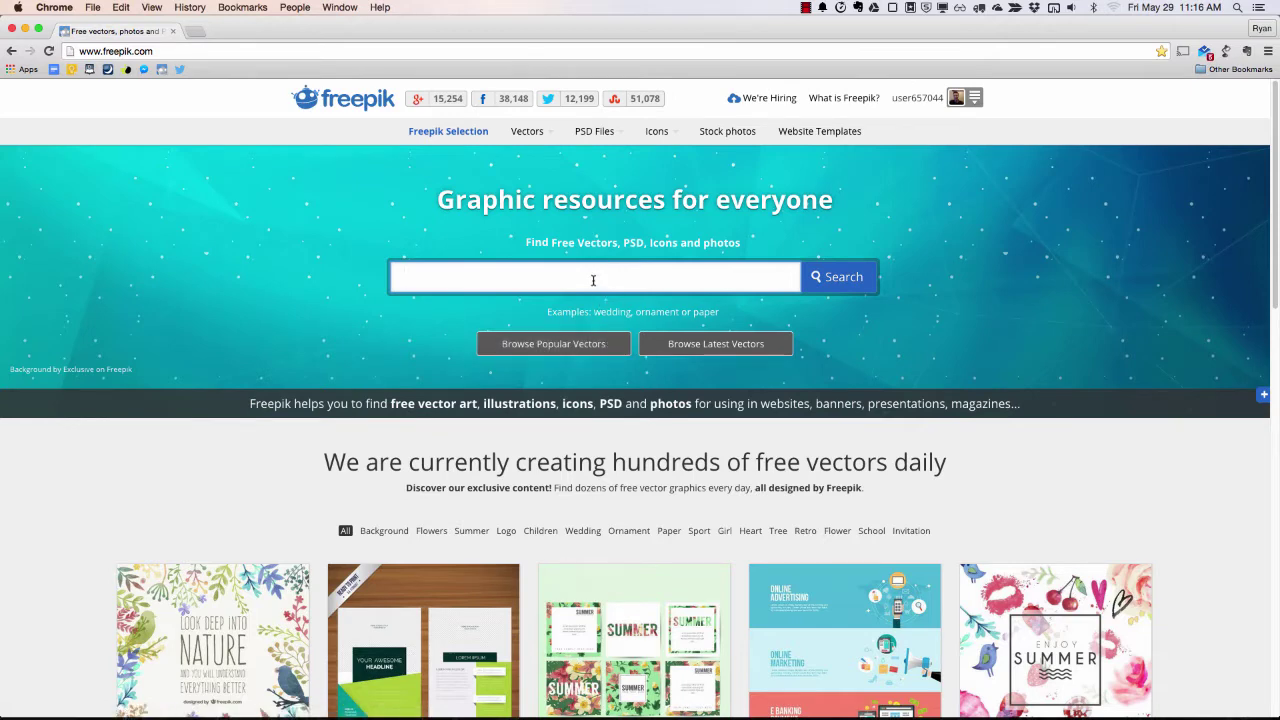
Search Freepik for 'boss' and open the Aggressive leader fighting-businessmen vector
{"action": "type", "text": "boss"}
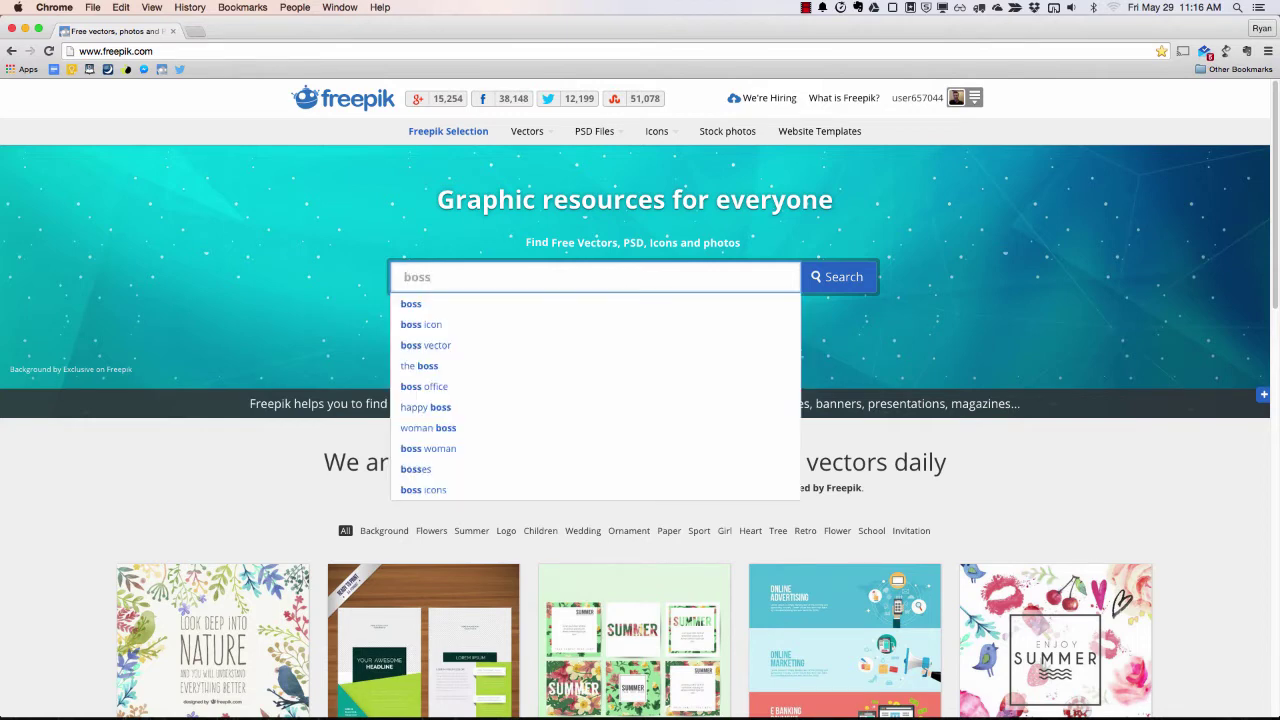
{"action": "key", "text": "Return"}
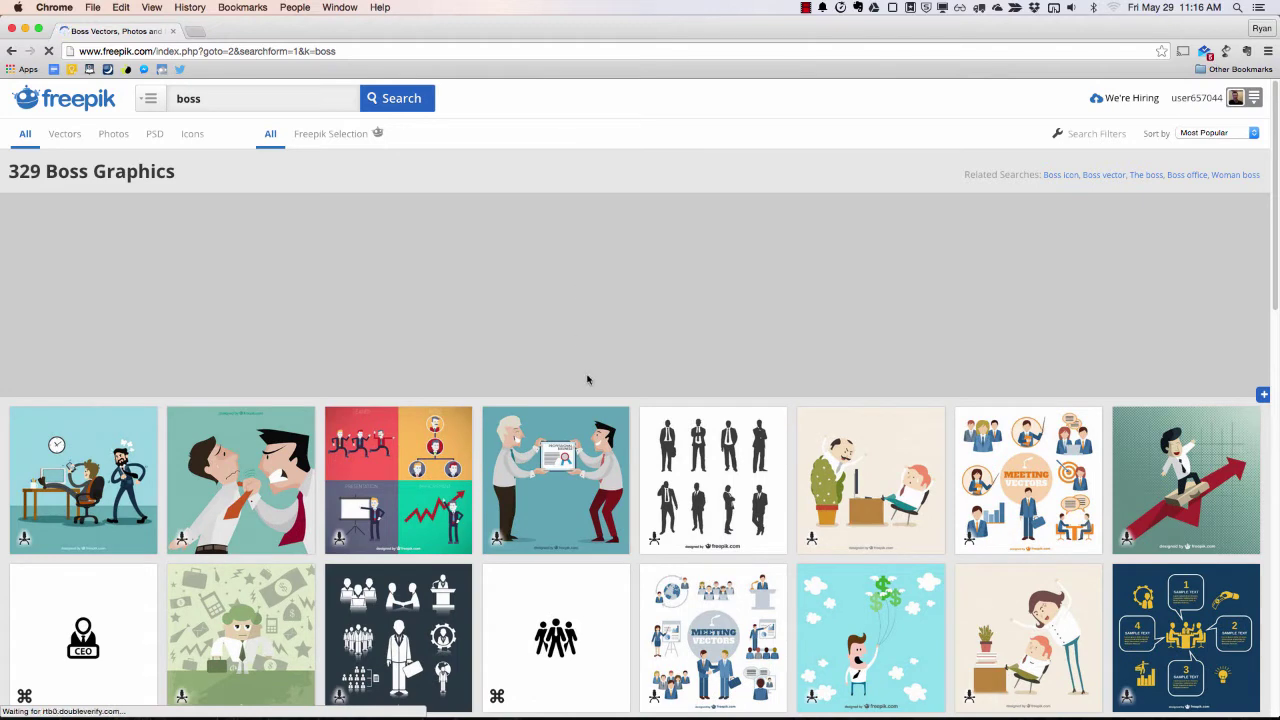
{"action": "mouse_move", "coordinate": [241, 480]}
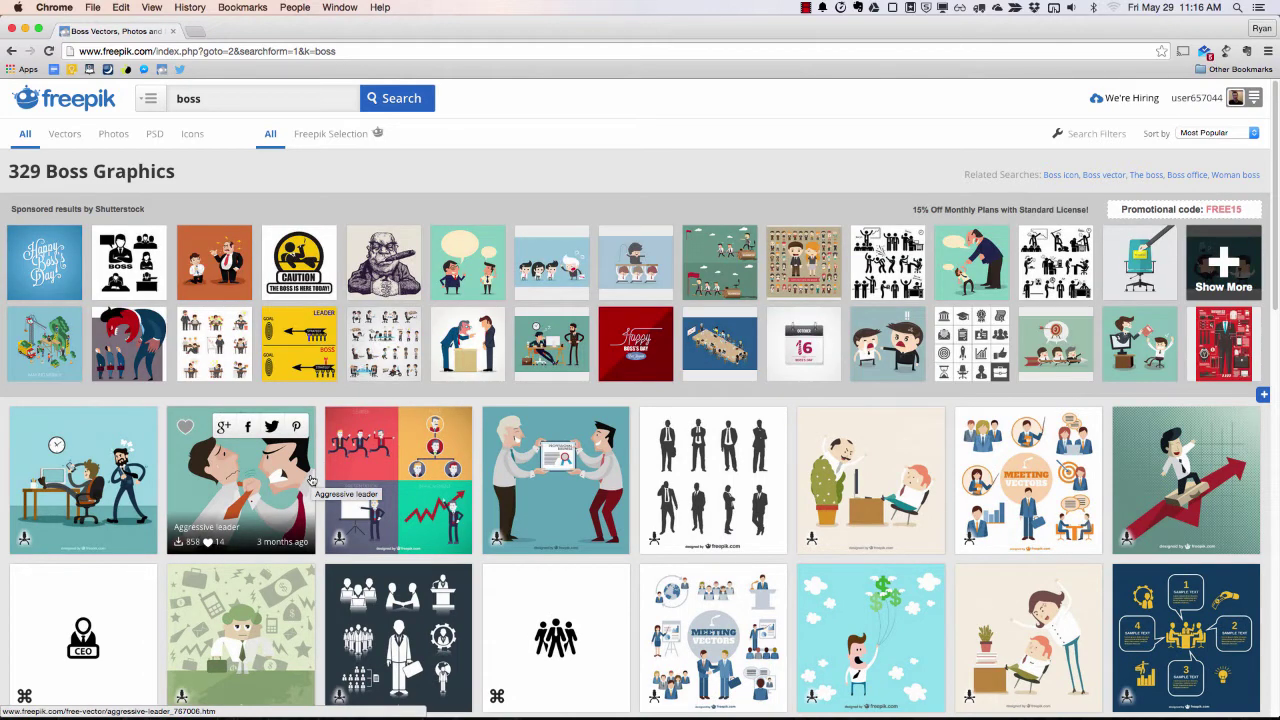
{"action": "left_click", "coordinate": [264, 477]}
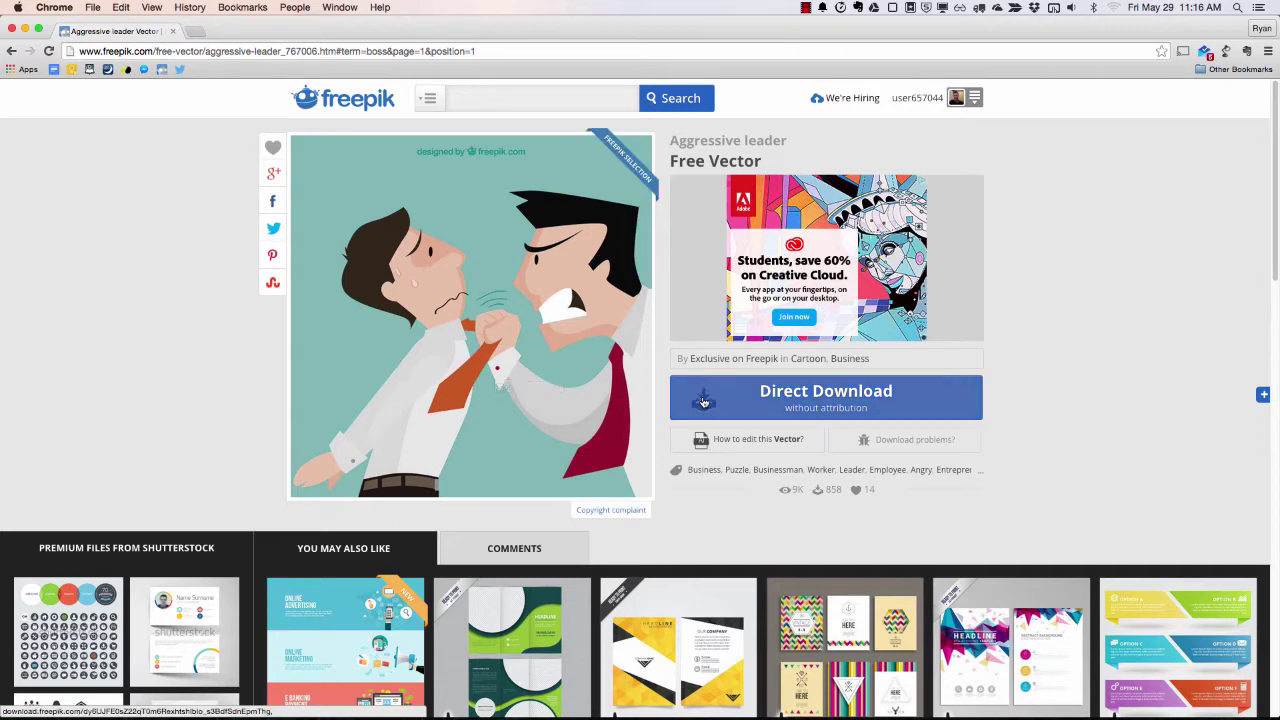
Direct-download the Aggressive leader vector, then browse the remaining 'boss' search results
{"action": "left_click", "coordinate": [703, 402]}
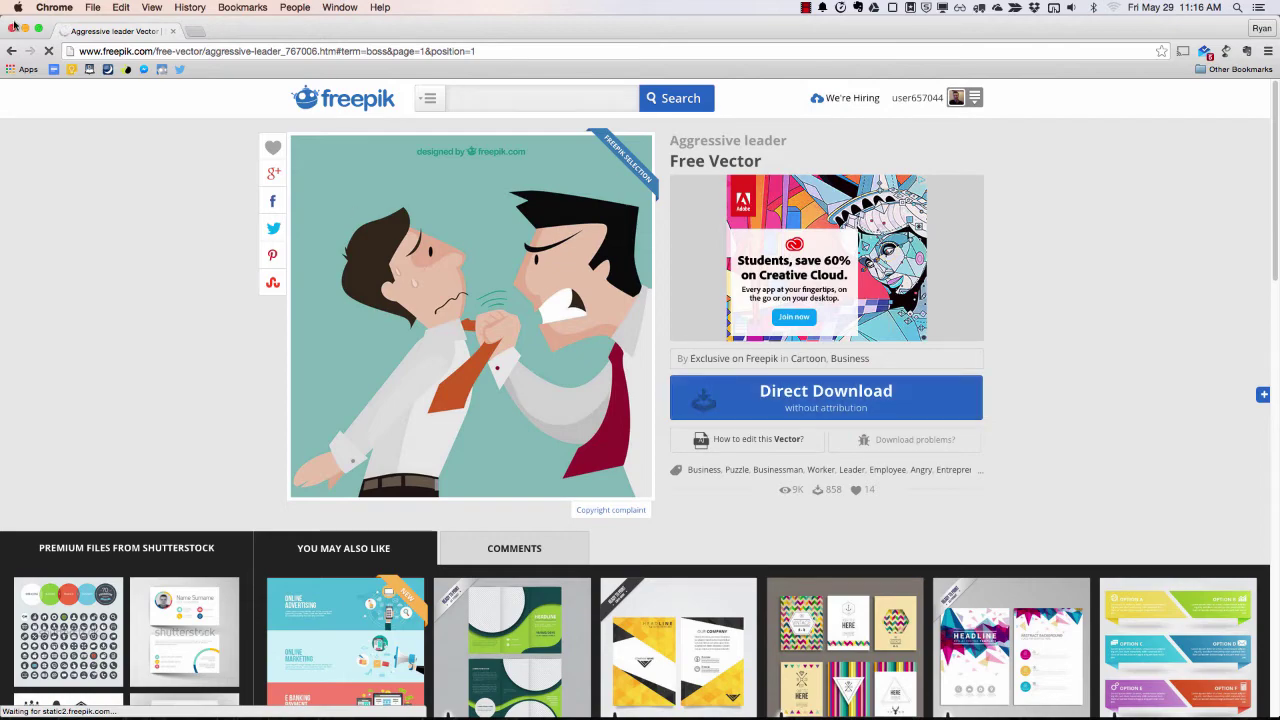
{"action": "left_click", "coordinate": [10, 52]}
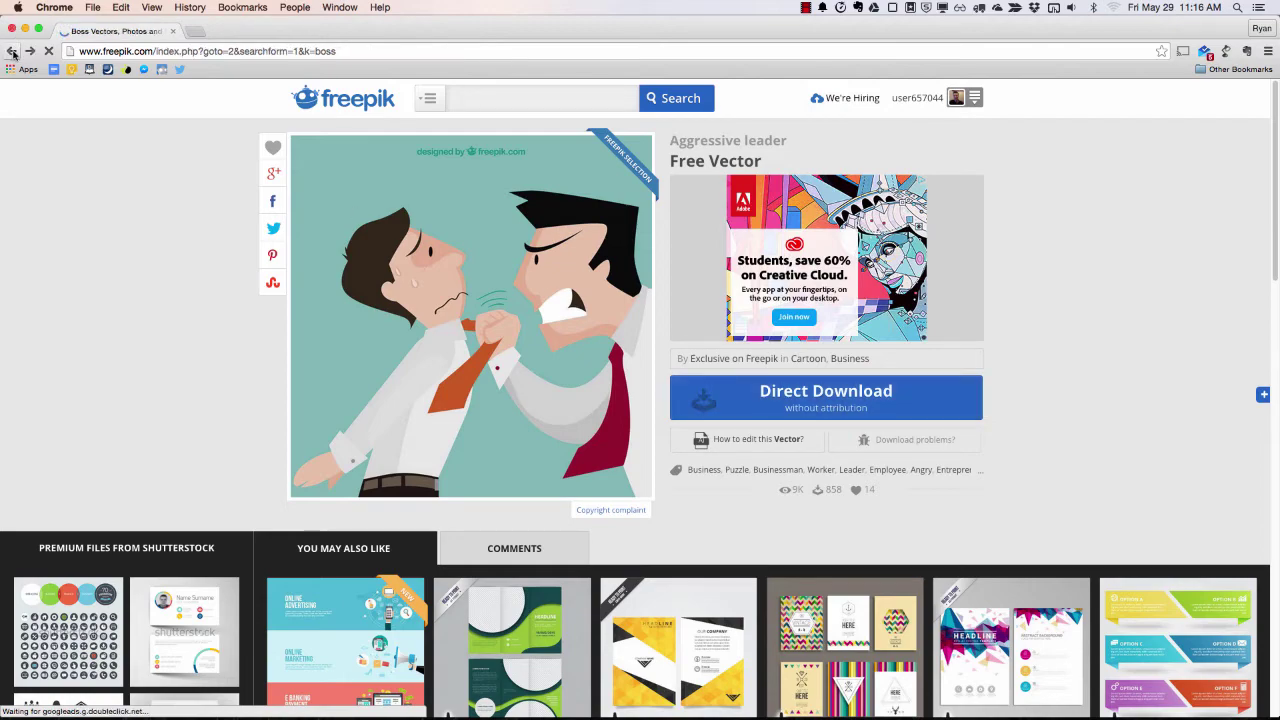
{"action": "scroll", "coordinate": [580, 530], "scroll_direction": "down", "scroll_amount": 2}
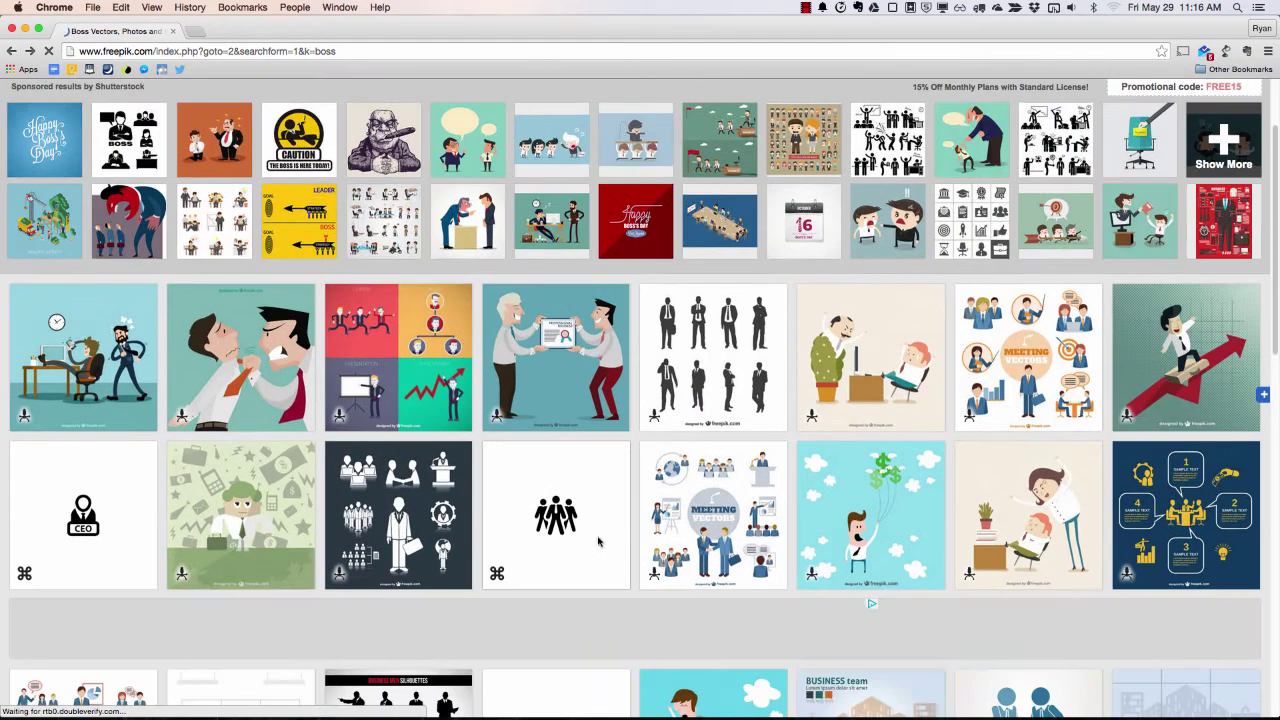
{"action": "scroll", "coordinate": [580, 530], "scroll_direction": "down", "scroll_amount": 4}
{"action": "scroll", "coordinate": [580, 530], "scroll_direction": "down", "scroll_amount": 3}
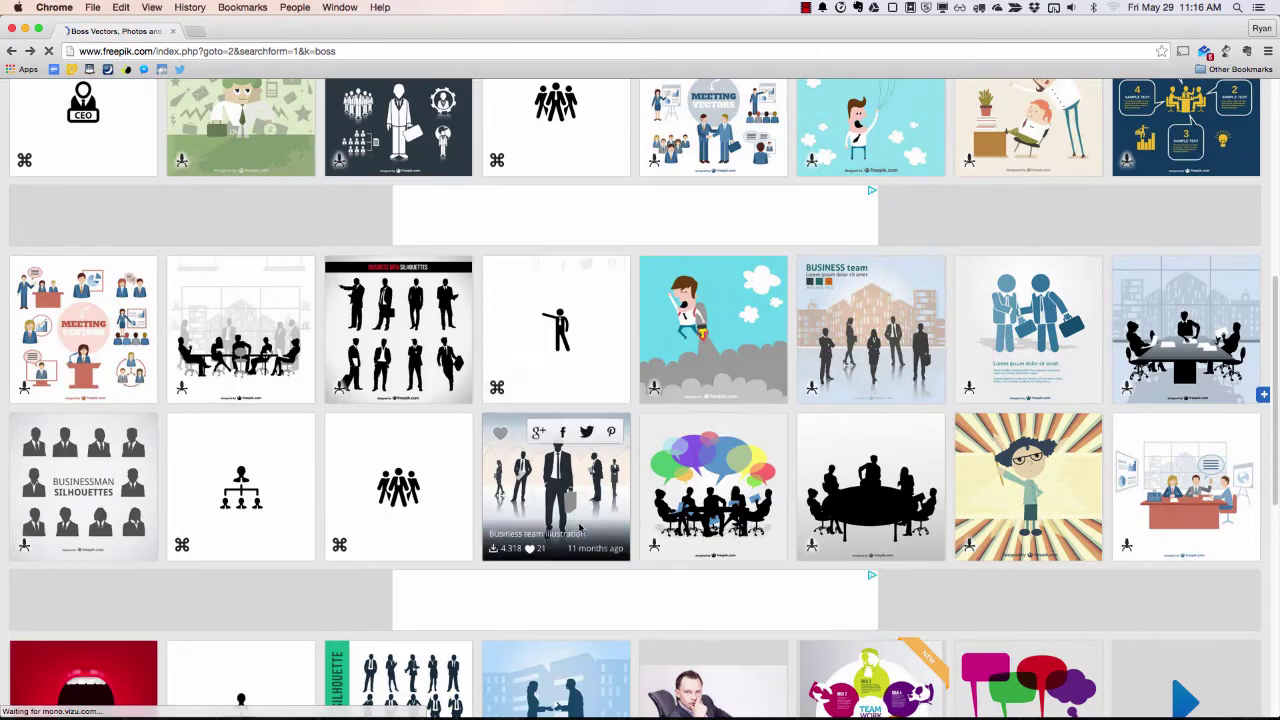
{"action": "scroll", "coordinate": [580, 527], "scroll_direction": "up", "scroll_amount": 3}
{"action": "scroll", "coordinate": [575, 528], "scroll_direction": "up", "scroll_amount": 2}
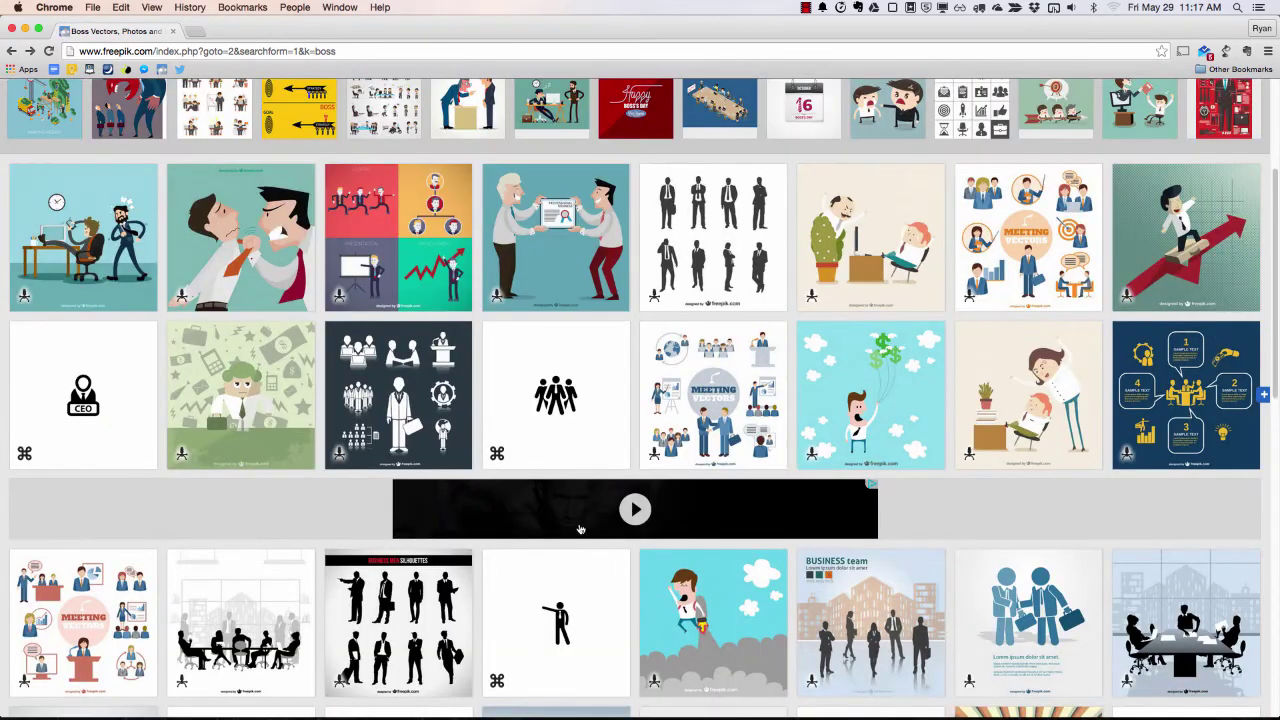
{"action": "scroll", "coordinate": [567, 530], "scroll_direction": "down", "scroll_amount": 1}
{"action": "scroll", "coordinate": [567, 530], "scroll_direction": "down", "scroll_amount": 3}
{"action": "scroll", "coordinate": [567, 530], "scroll_direction": "down", "scroll_amount": 1}
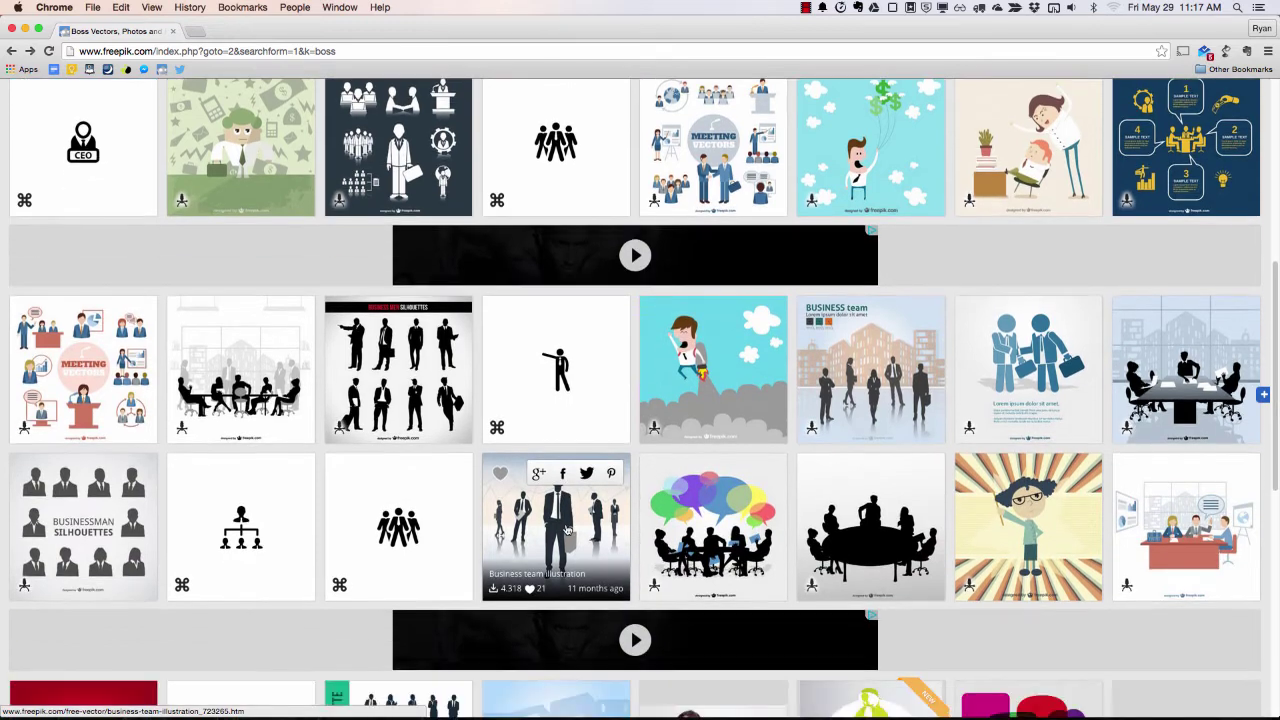
{"action": "scroll", "coordinate": [567, 530], "scroll_direction": "down", "scroll_amount": 3}
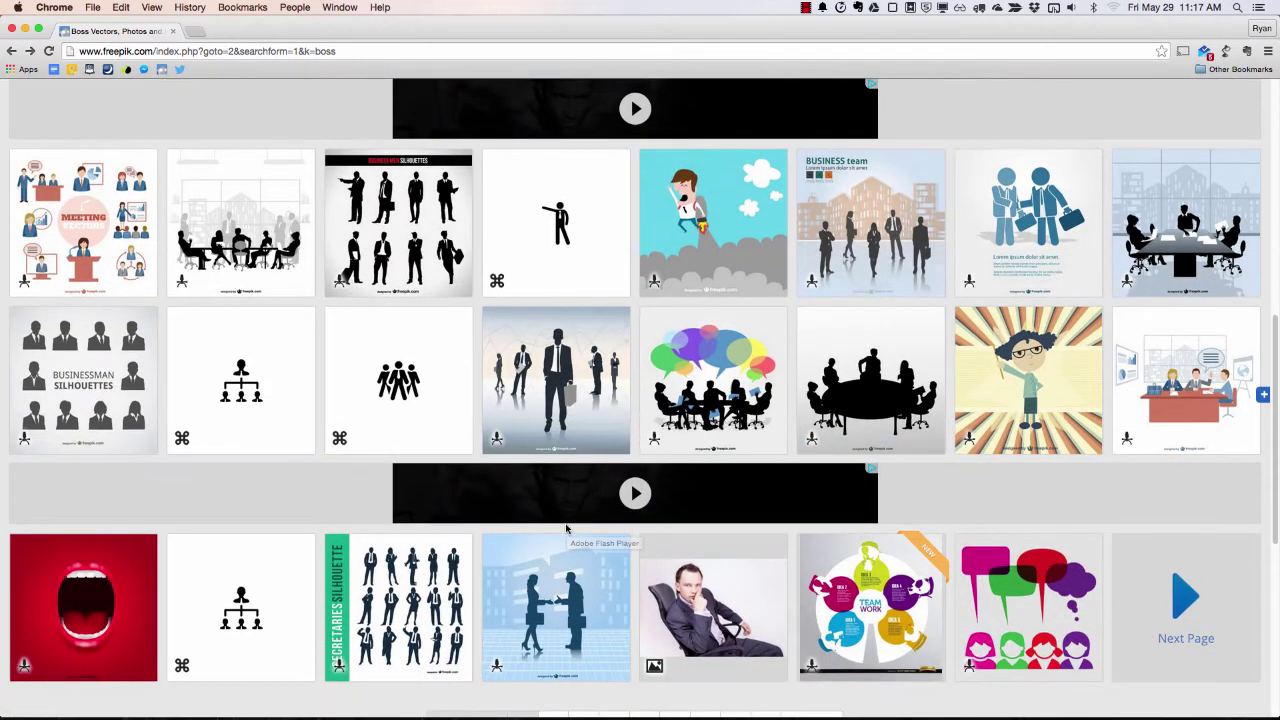
{"action": "scroll", "coordinate": [567, 530], "scroll_direction": "up", "scroll_amount": 1}
{"action": "scroll", "coordinate": [566, 530], "scroll_direction": "up", "scroll_amount": 1}
{"action": "scroll", "coordinate": [560, 532], "scroll_direction": "up", "scroll_amount": 2}
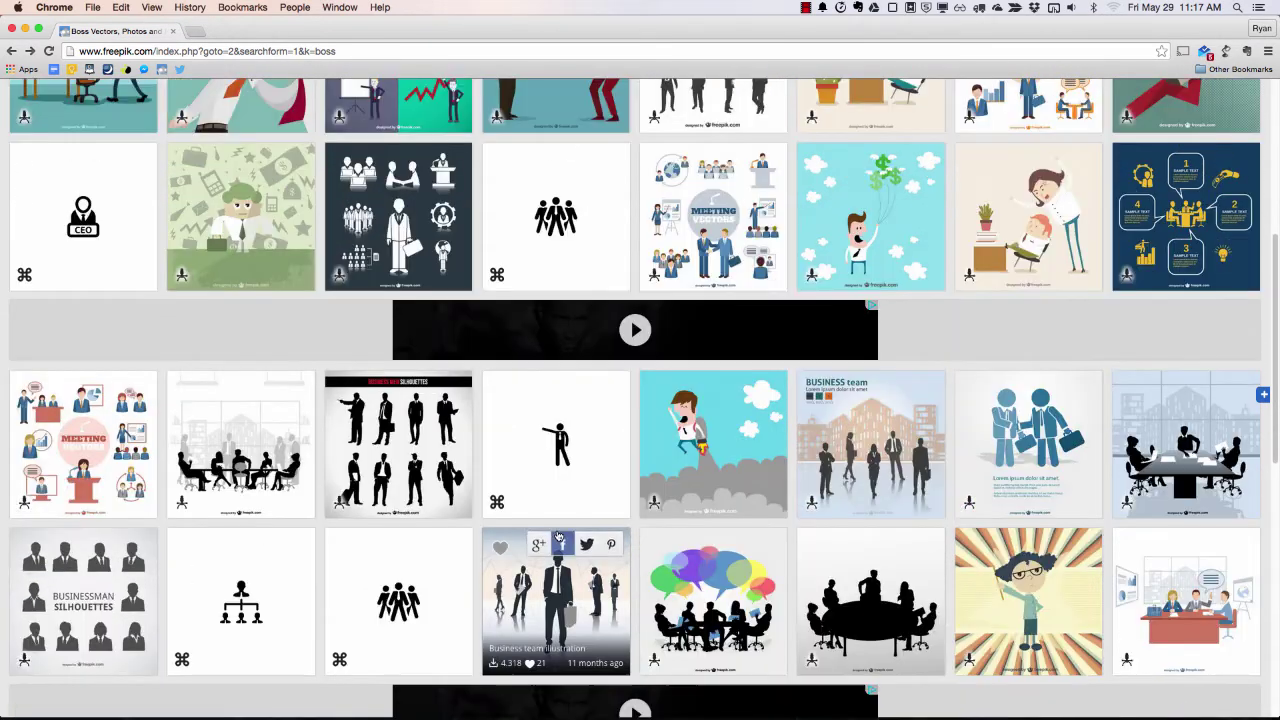
{"action": "scroll", "coordinate": [557, 532], "scroll_direction": "up", "scroll_amount": 3}
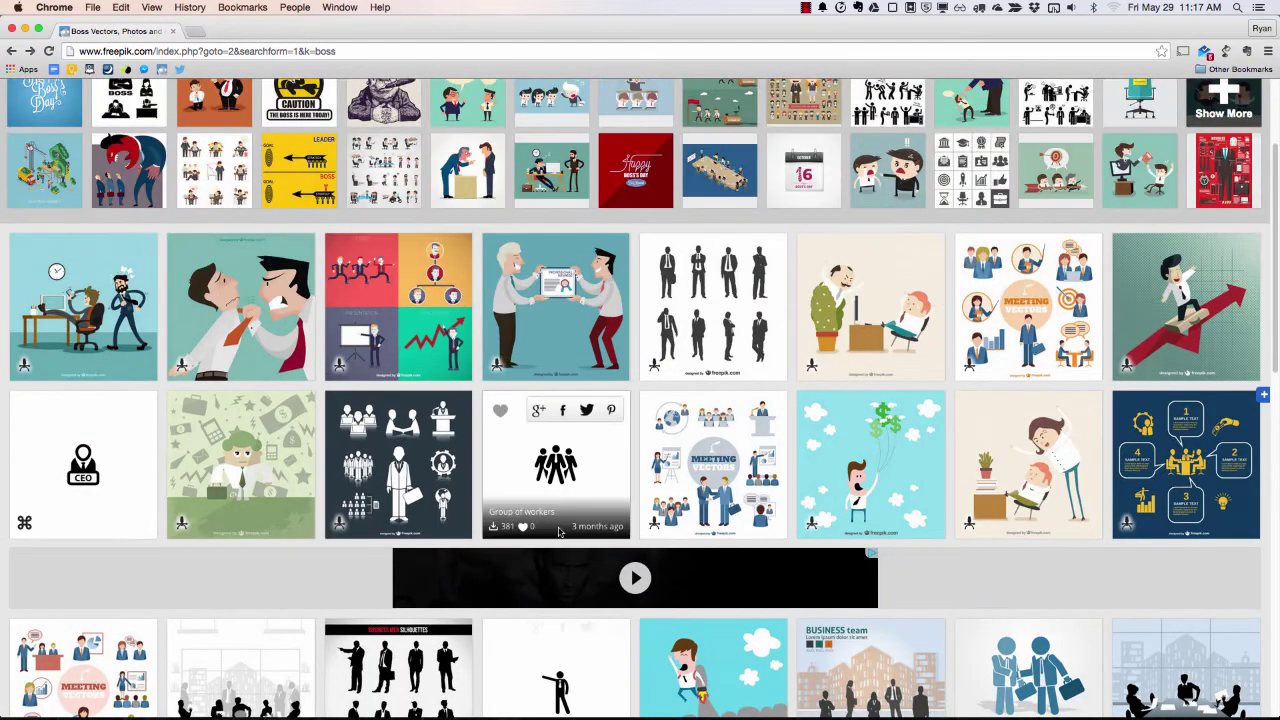
{"action": "scroll", "coordinate": [560, 533], "scroll_direction": "up", "scroll_amount": 1}
{"action": "scroll", "coordinate": [560, 532], "scroll_direction": "up", "scroll_amount": 1}
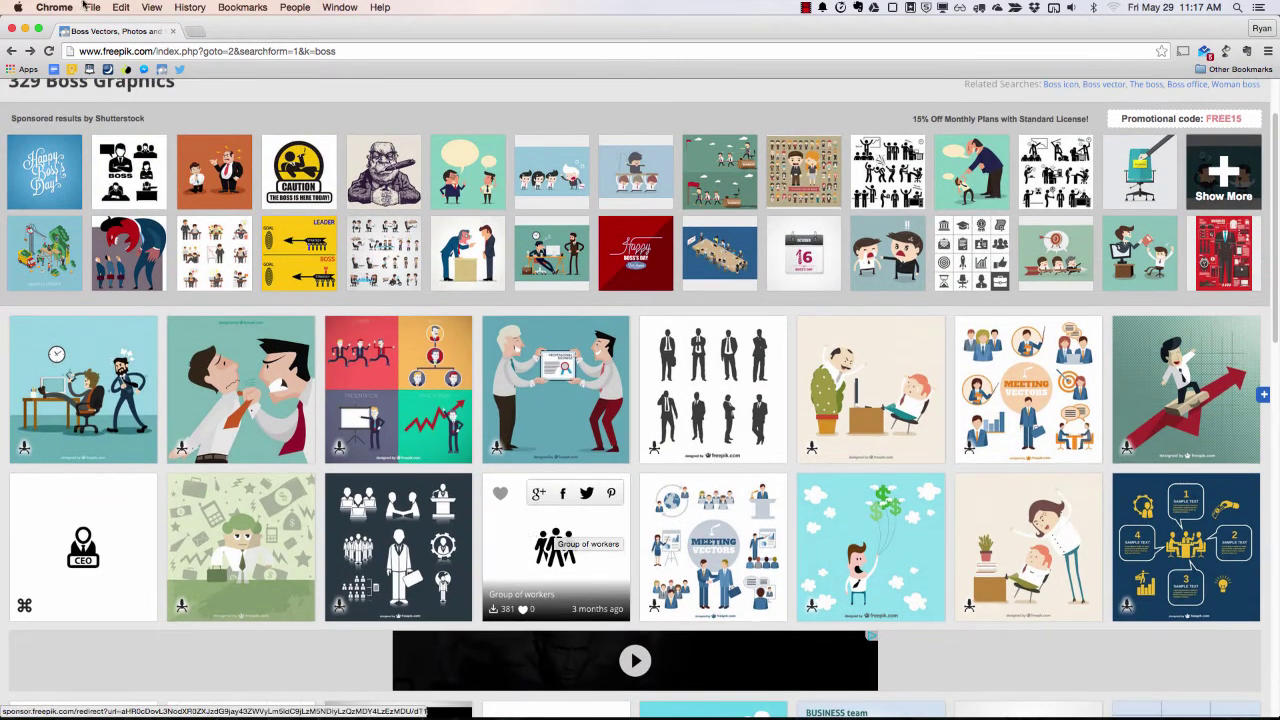
Minimize Chrome and launch Affinity Designer from the Dock
{"action": "left_click", "coordinate": [24, 28]}
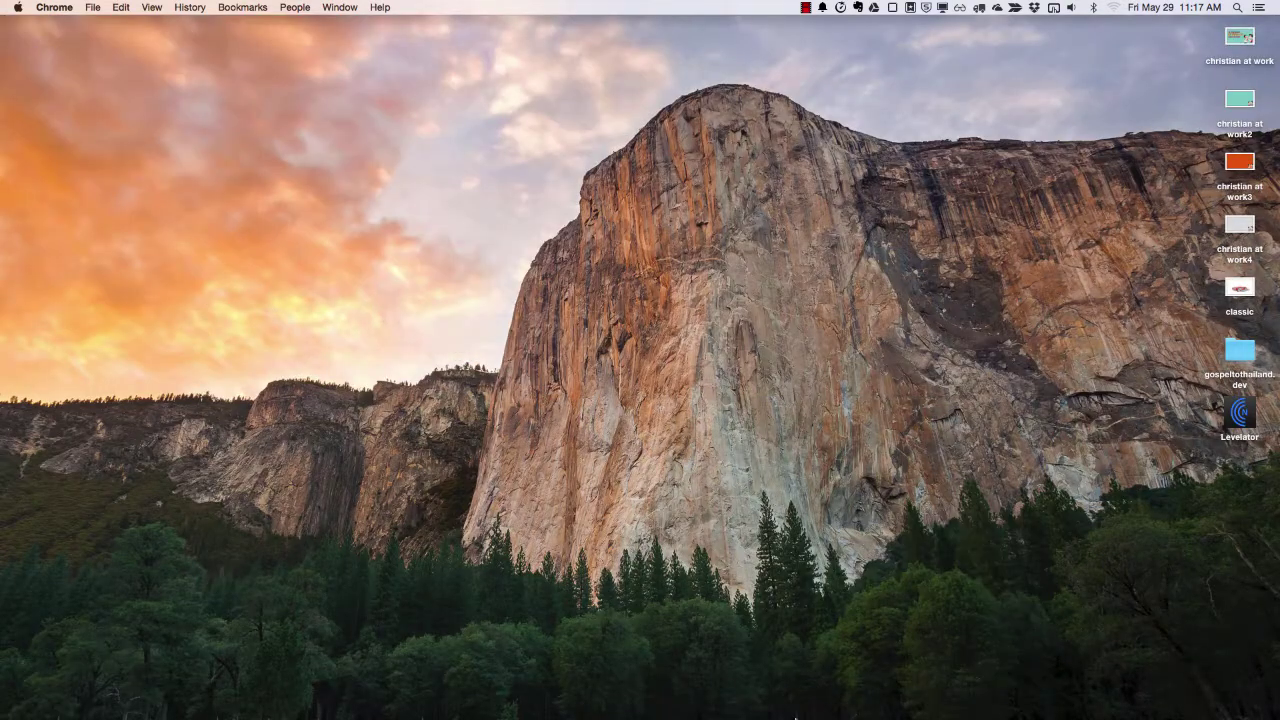
{"action": "mouse_move", "coordinate": [515, 701]}
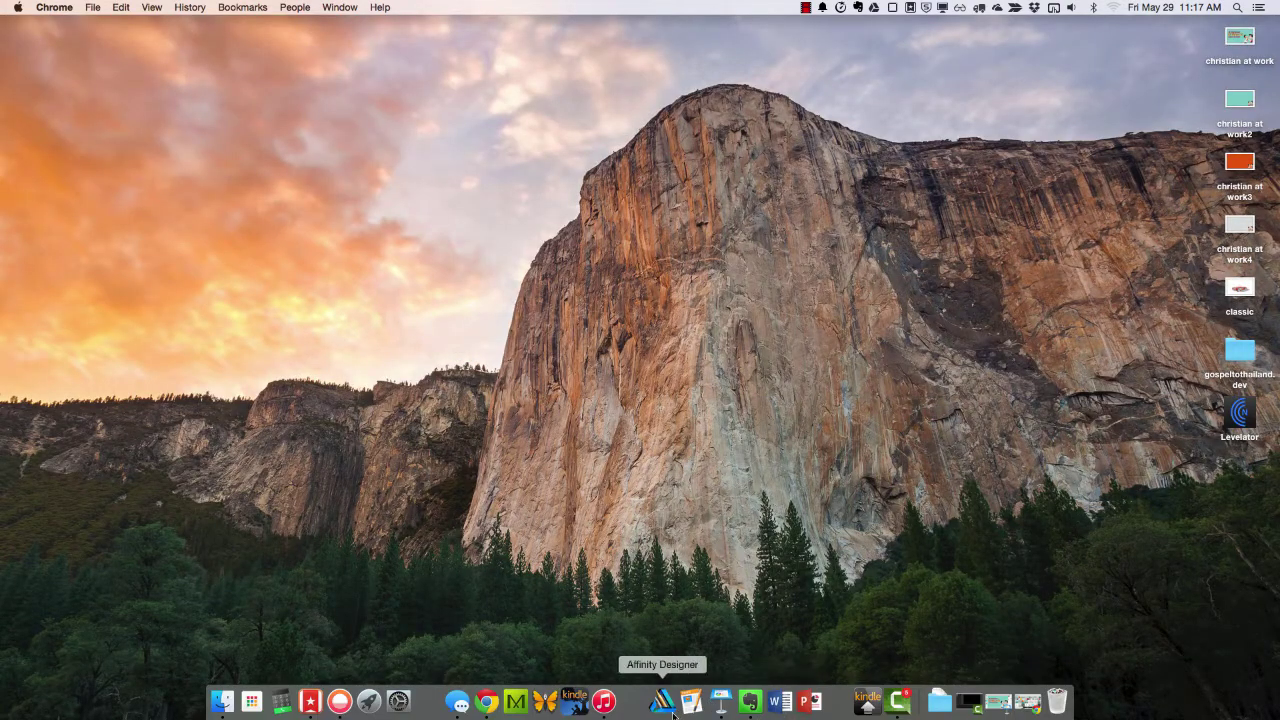
{"action": "left_click", "coordinate": [671, 712]}
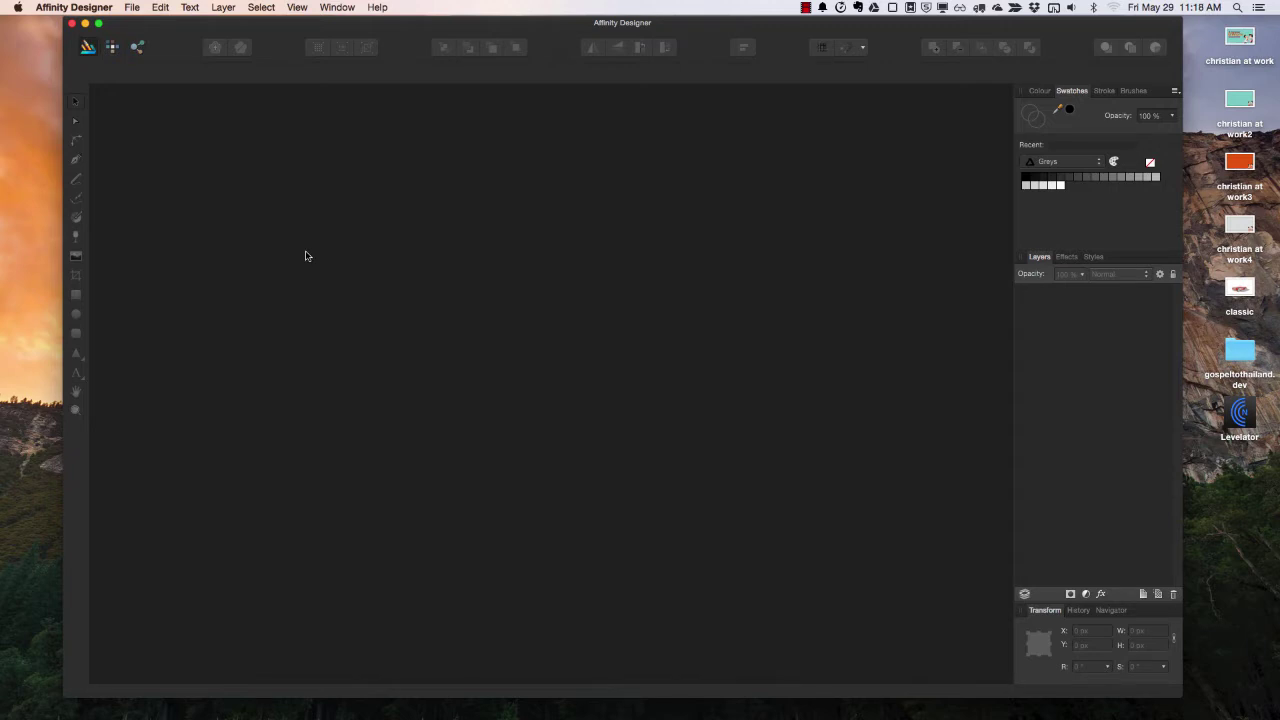
Create a new 1920 × 1080 document using the Web FHD 1080p preset
{"action": "left_click", "coordinate": [131, 7]}
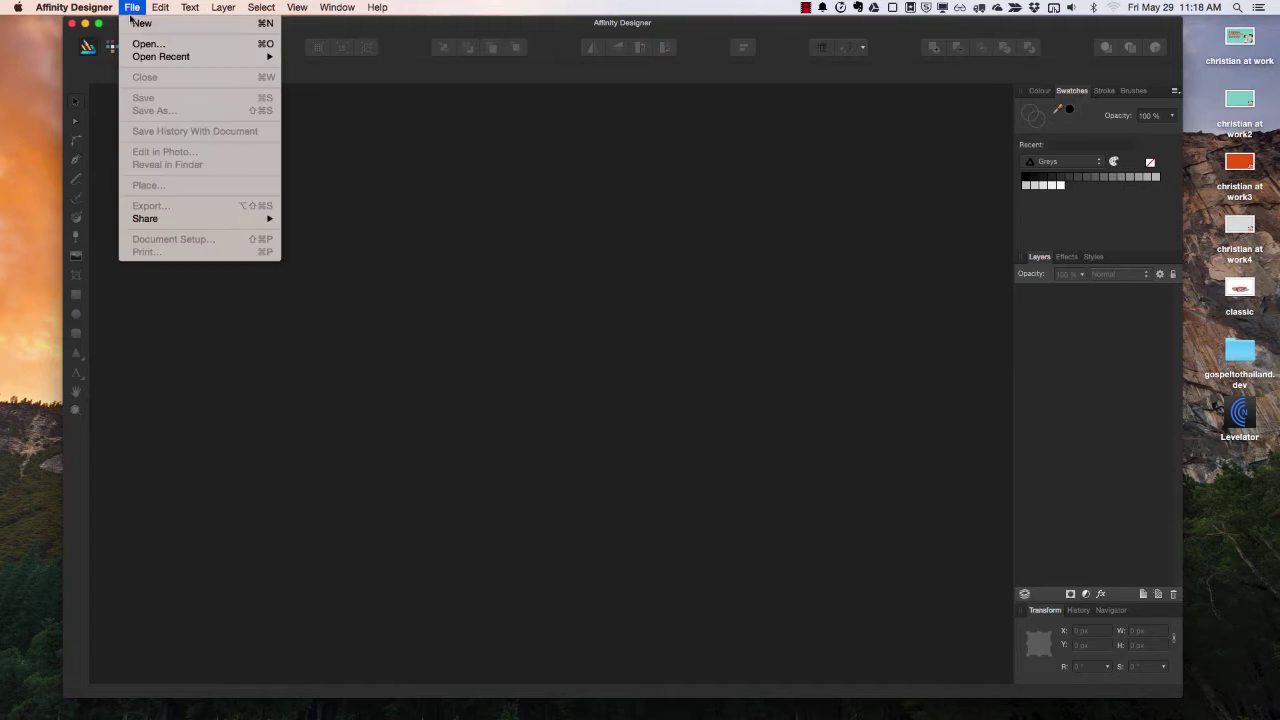
{"action": "left_click", "coordinate": [240, 24]}
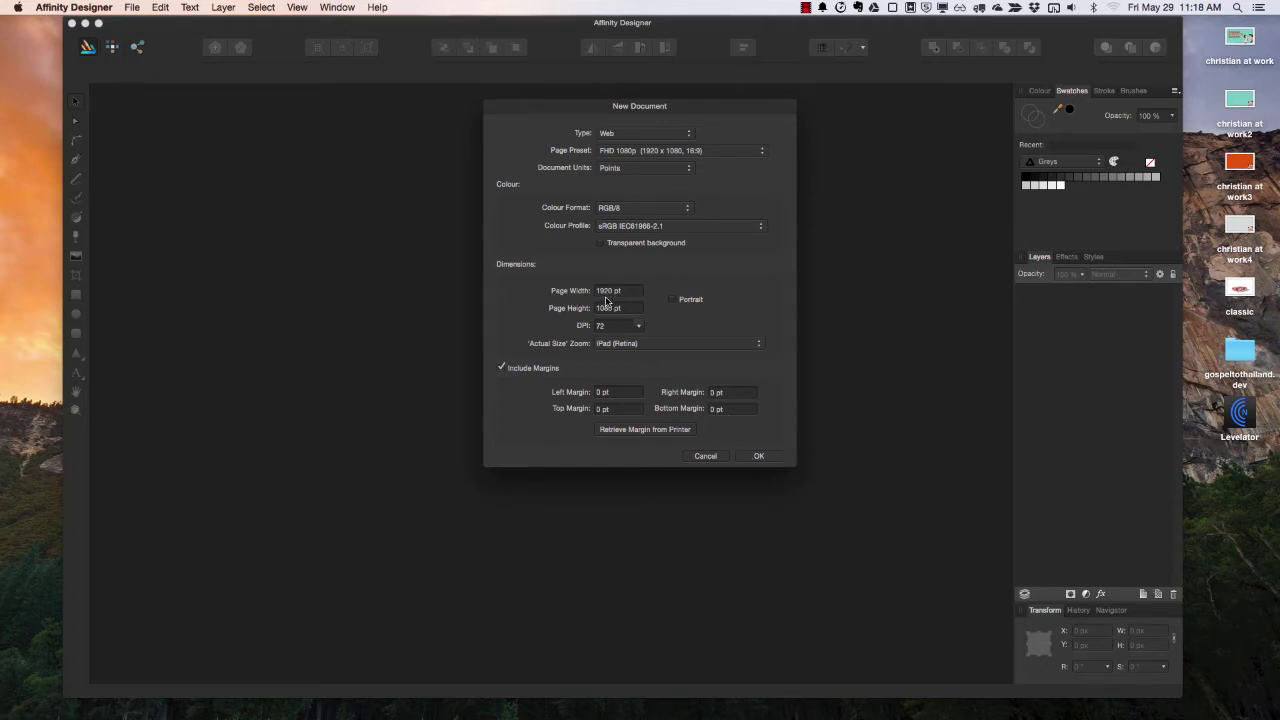
{"action": "left_click", "coordinate": [748, 459]}
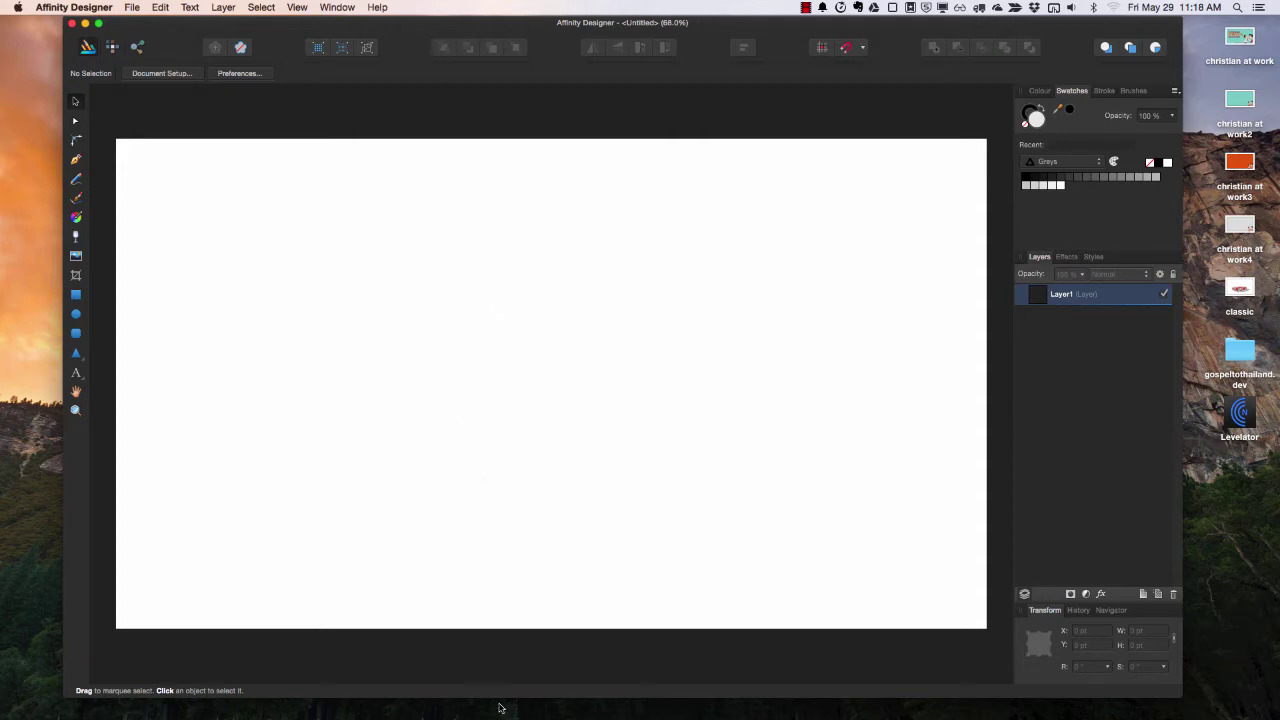
Open 06.ai from Downloads > Aggressive-leader in Finder into Affinity Designer
{"action": "left_click", "coordinate": [224, 698]}
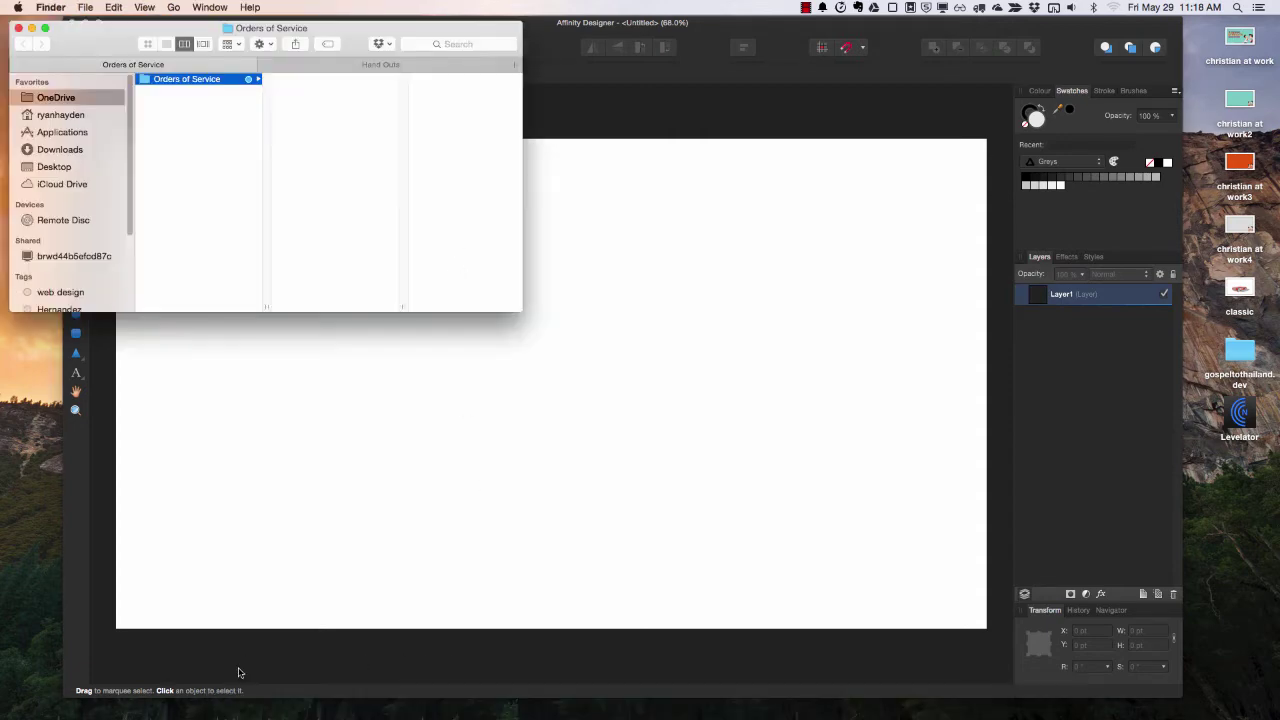
{"action": "left_click", "coordinate": [104, 148]}
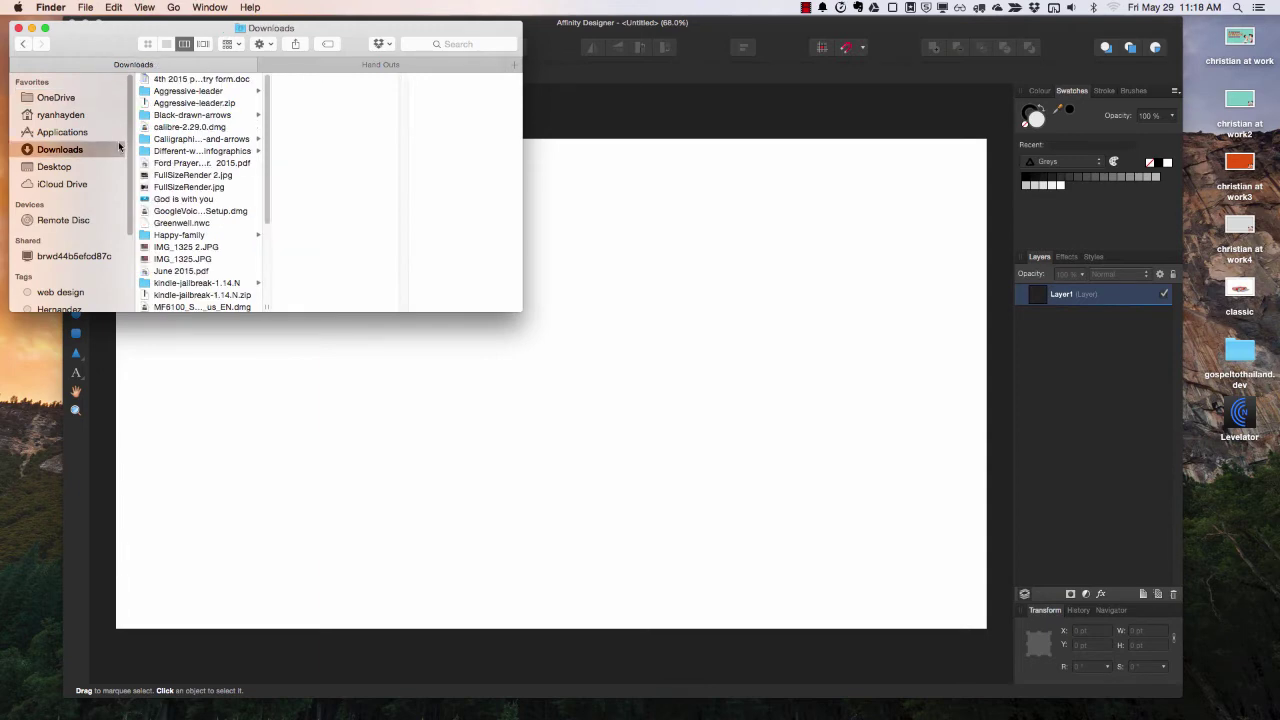
{"action": "left_click", "coordinate": [213, 93]}
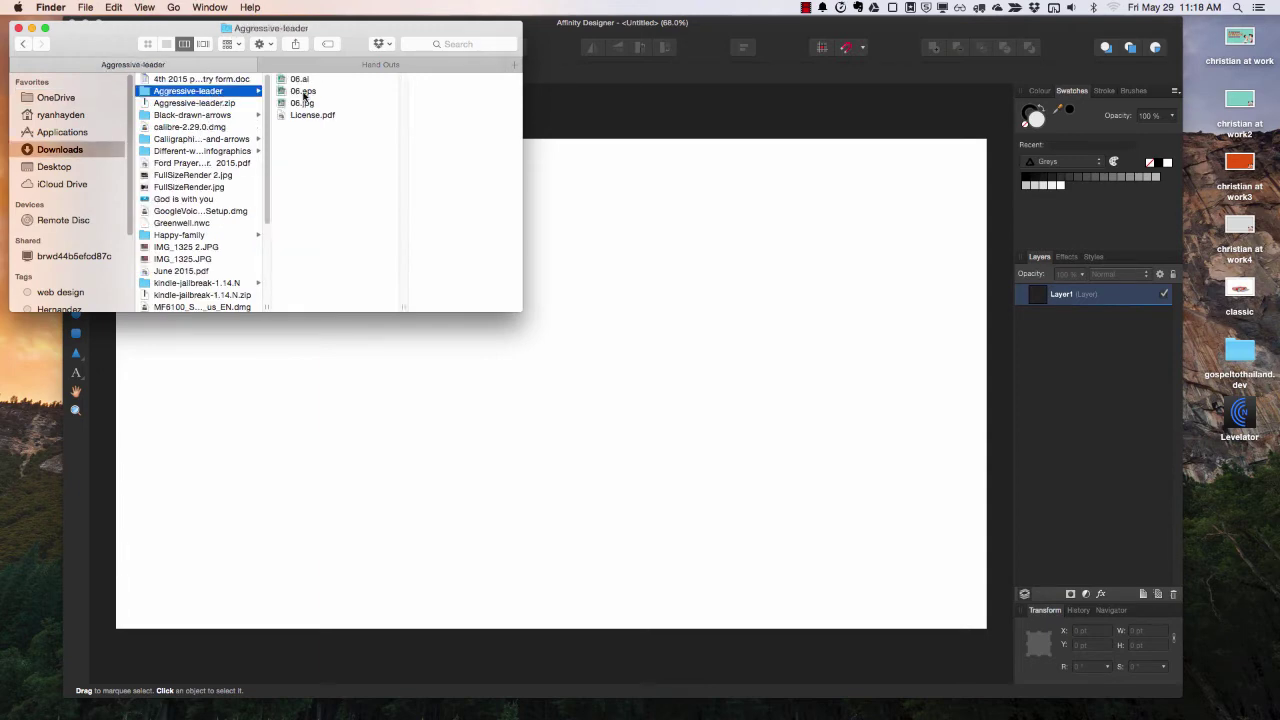
{"action": "left_click", "coordinate": [300, 79]}
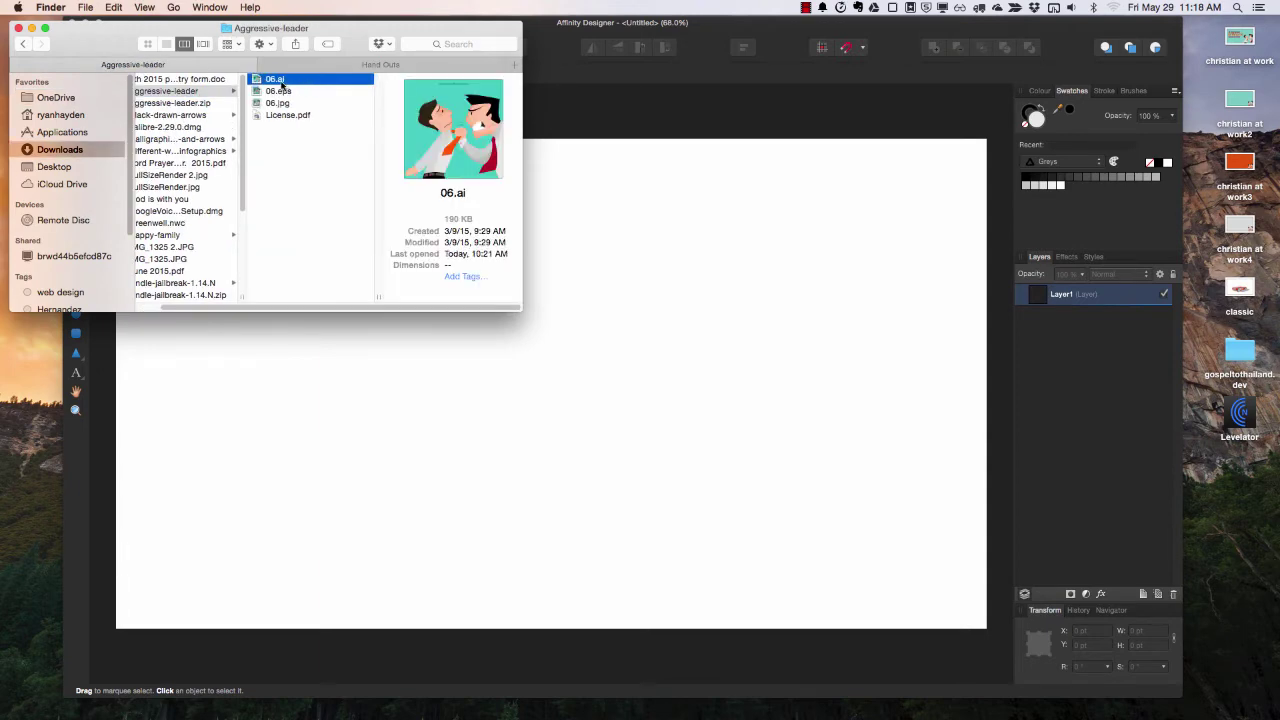
{"action": "double_click", "coordinate": [282, 84]}
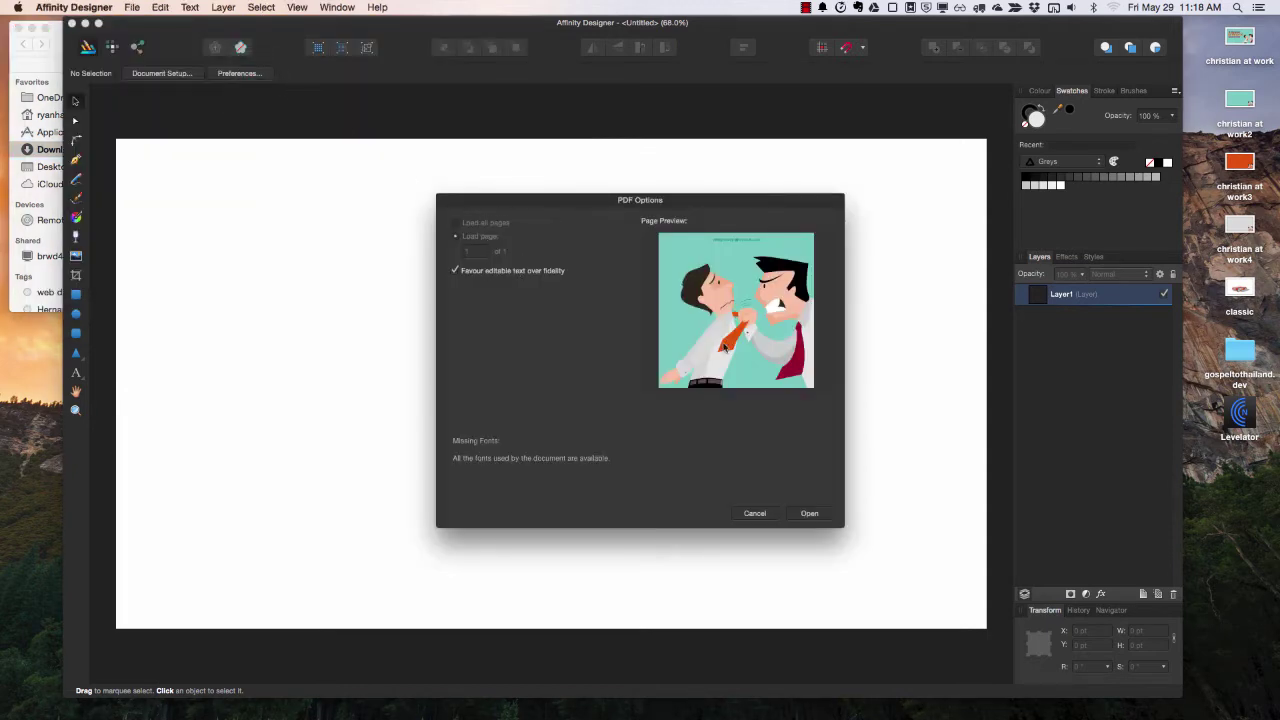
Open 06.ai and delete the 'designed by freepik.com' credit curves from its Background layer
{"action": "left_click", "coordinate": [809, 514]}
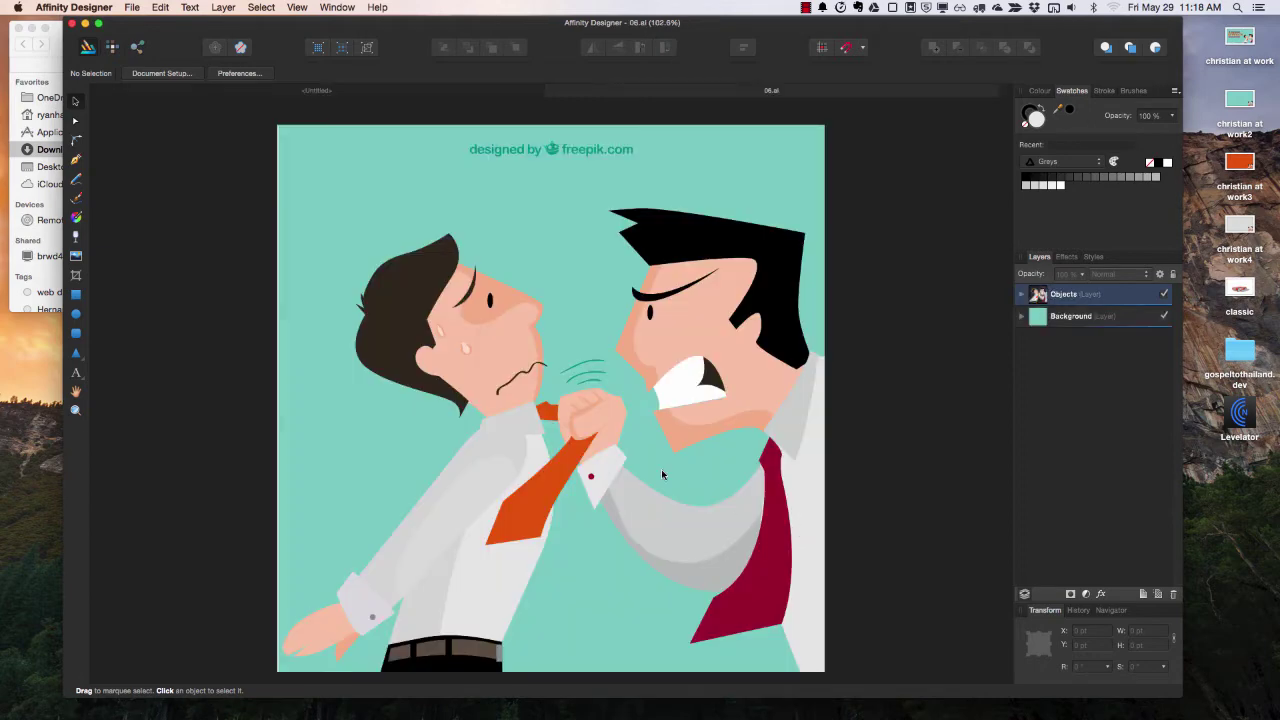
{"action": "left_click", "coordinate": [1022, 317]}
{"action": "left_click", "coordinate": [1105, 340]}
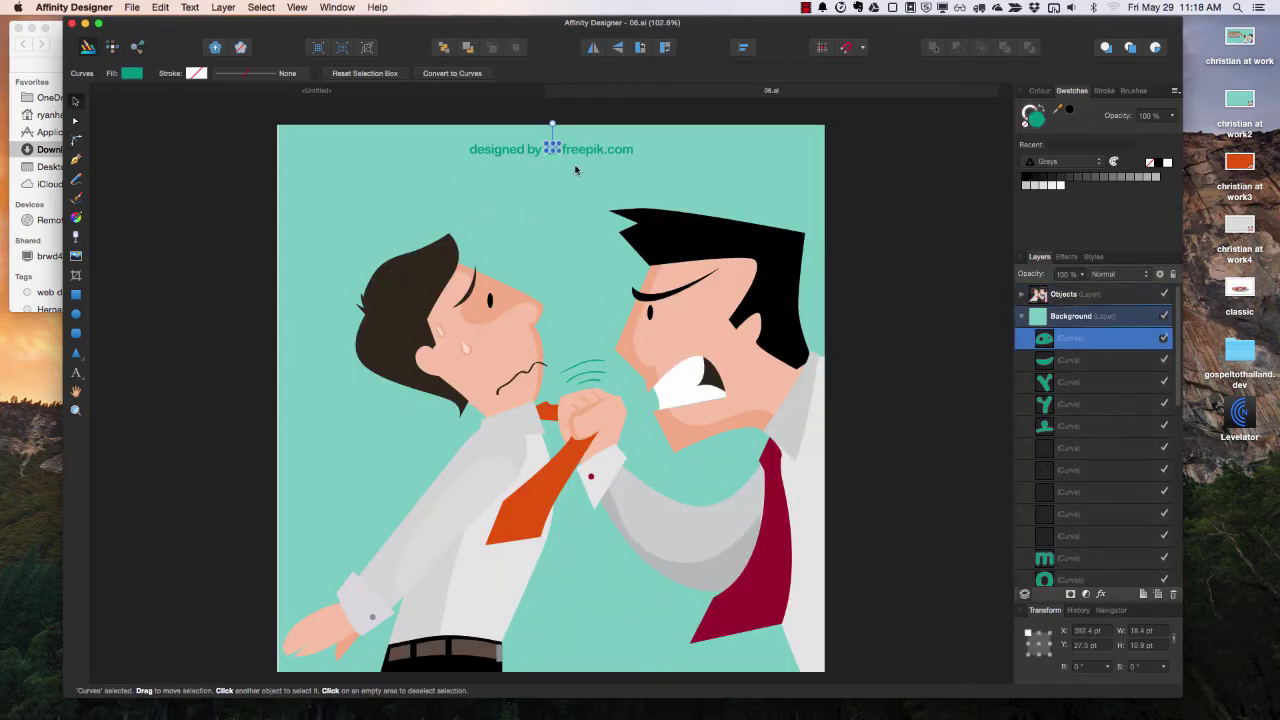
{"action": "left_click_drag", "start_coordinate": [427, 121], "coordinate": [687, 185]}
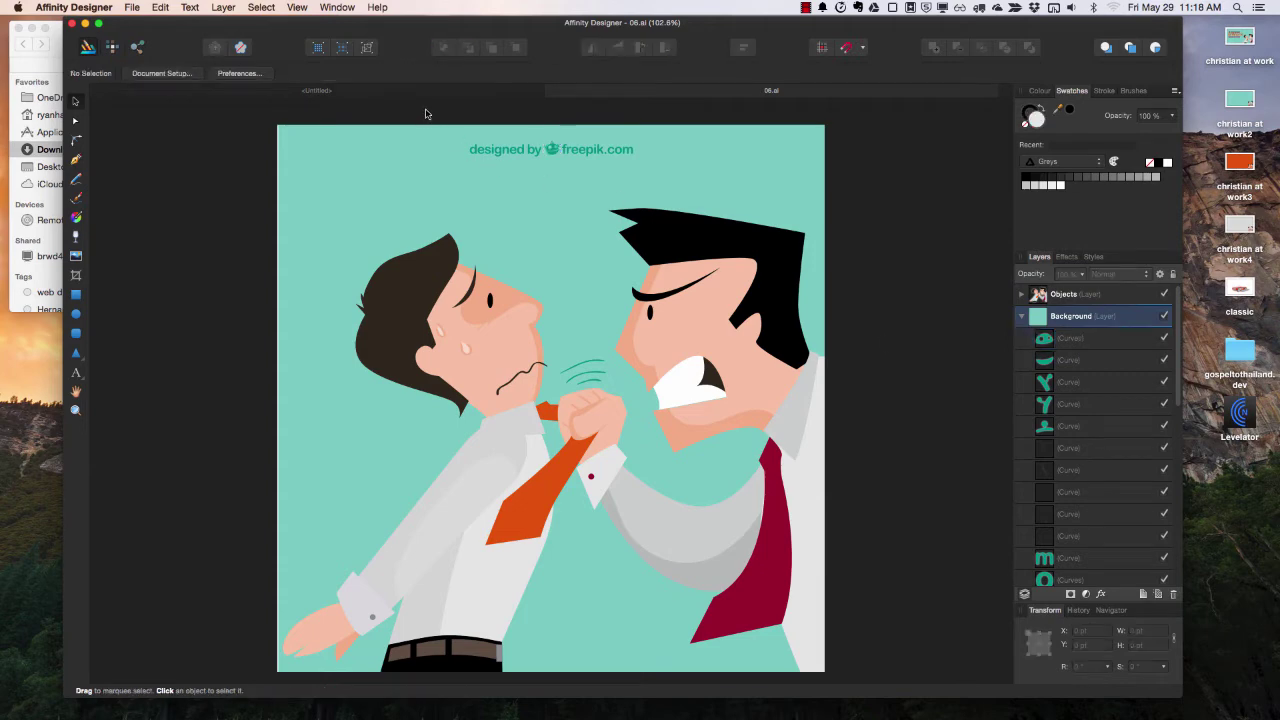
{"action": "key", "text": "Delete"}
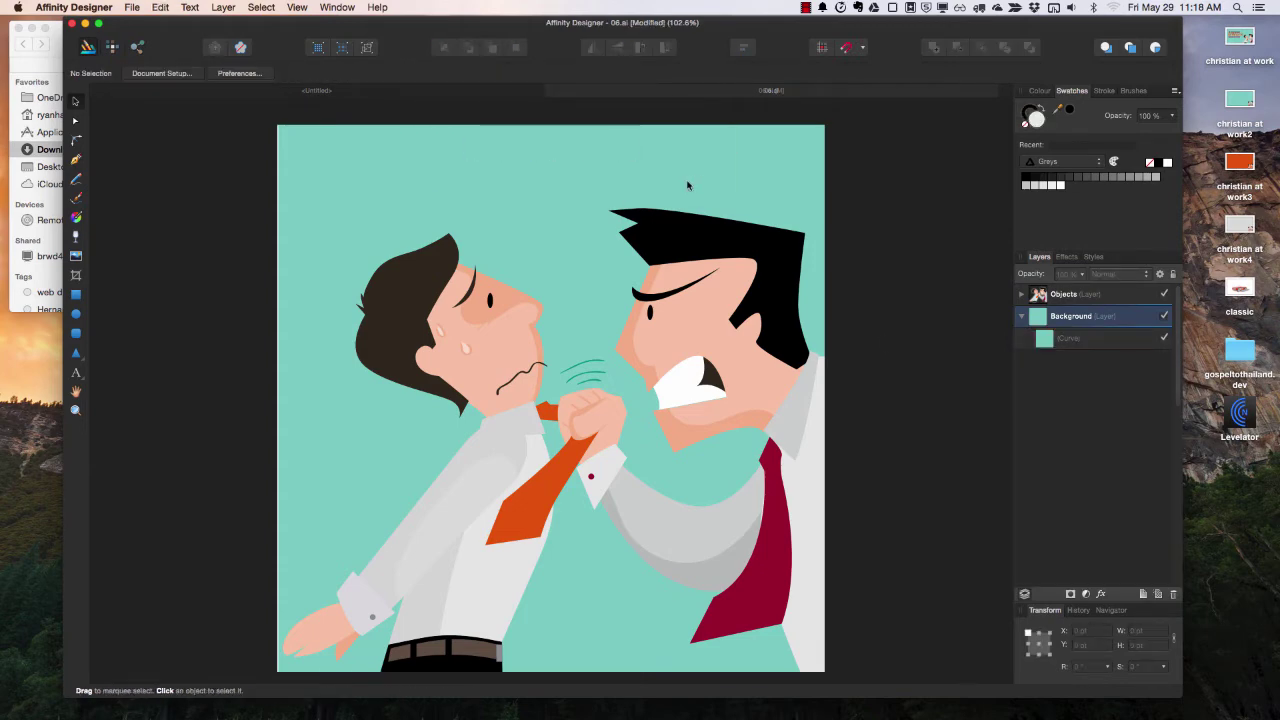
Paste the teal Background layer into the untitled slide and stretch it to fill
{"action": "left_click", "coordinate": [1037, 318]}
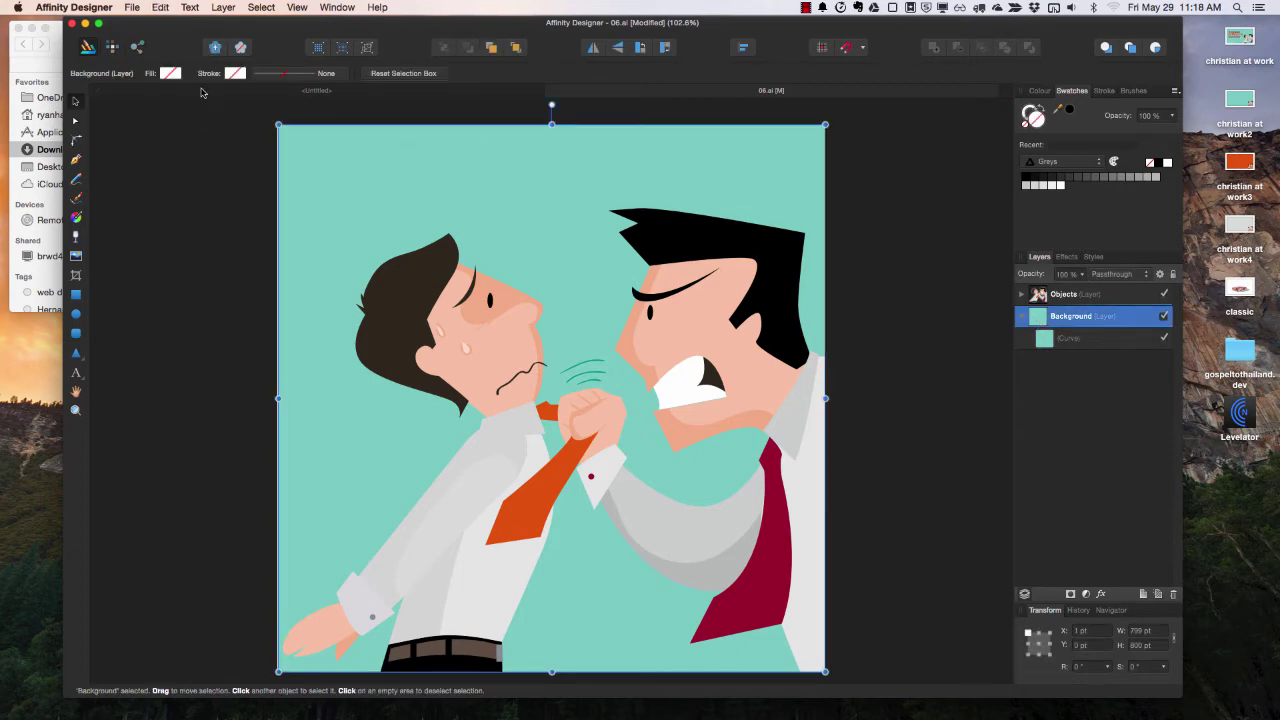
{"action": "left_click", "coordinate": [261, 94]}
{"action": "key", "text": "super+v"}
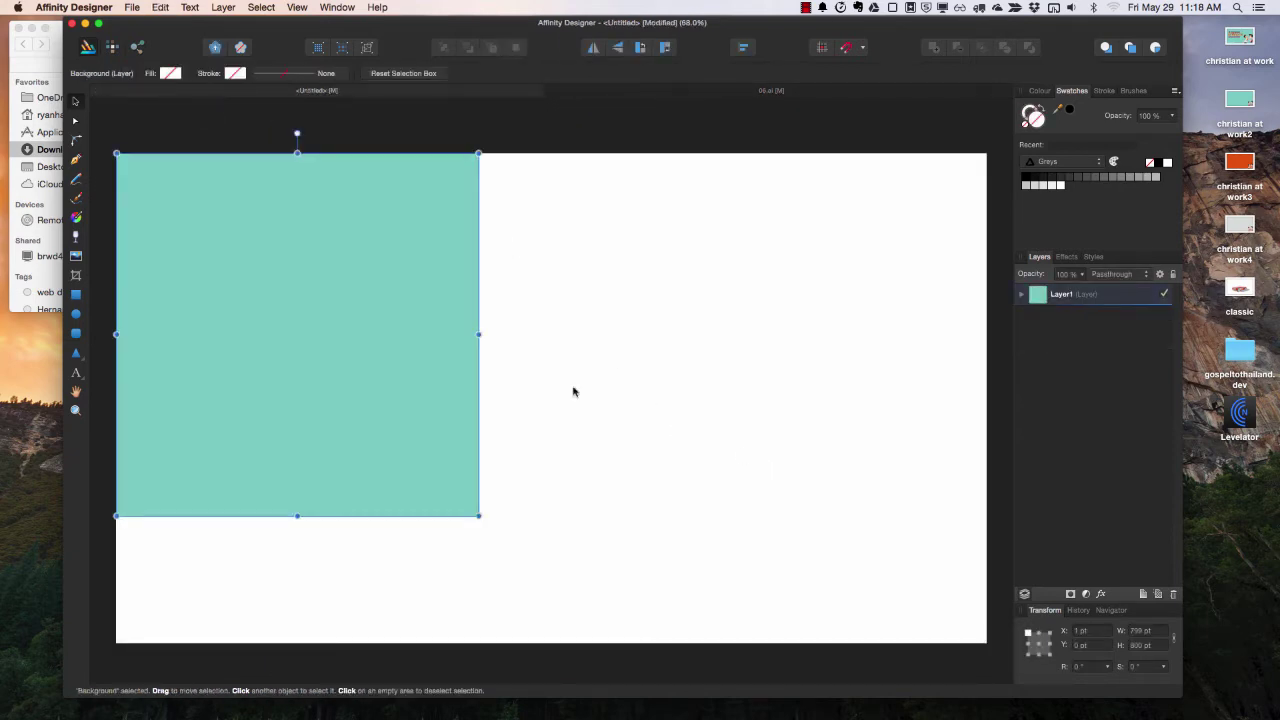
{"action": "left_click_drag", "start_coordinate": [478, 516], "coordinate": [990, 649]}
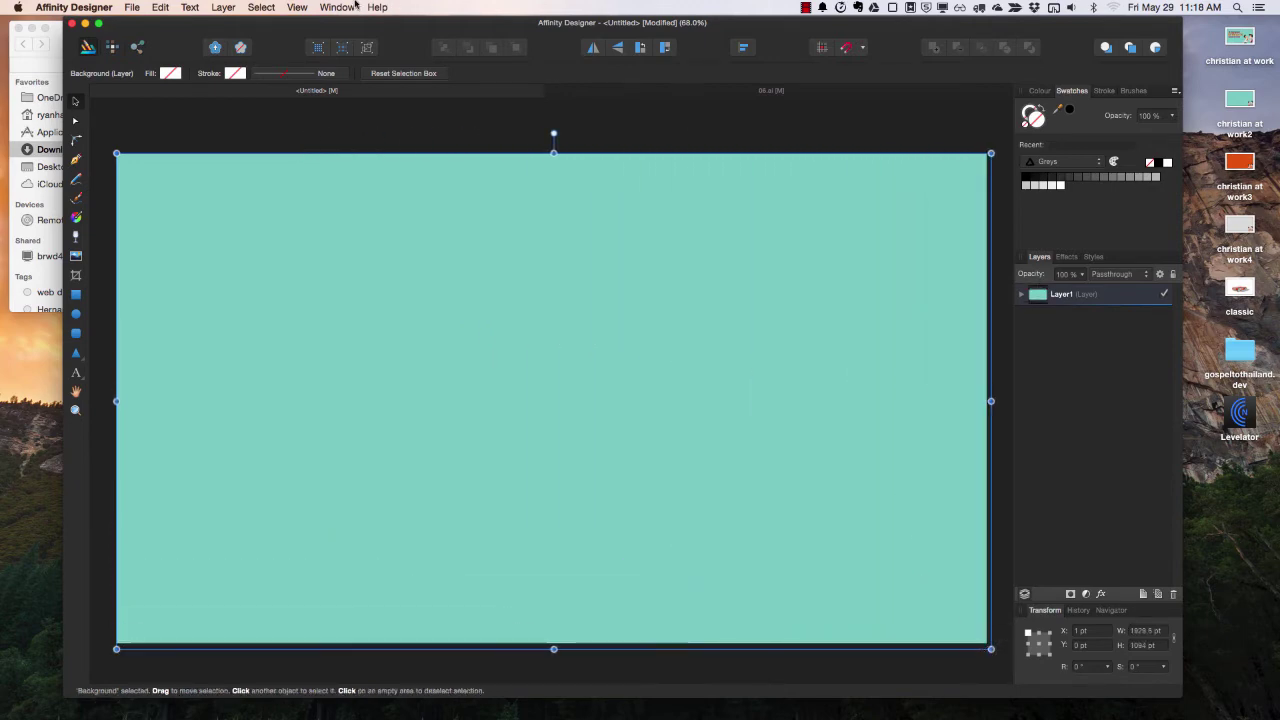
Paste the fighting businessmen artwork onto the slide and move it to the lower-right corner
{"action": "left_click", "coordinate": [675, 95]}
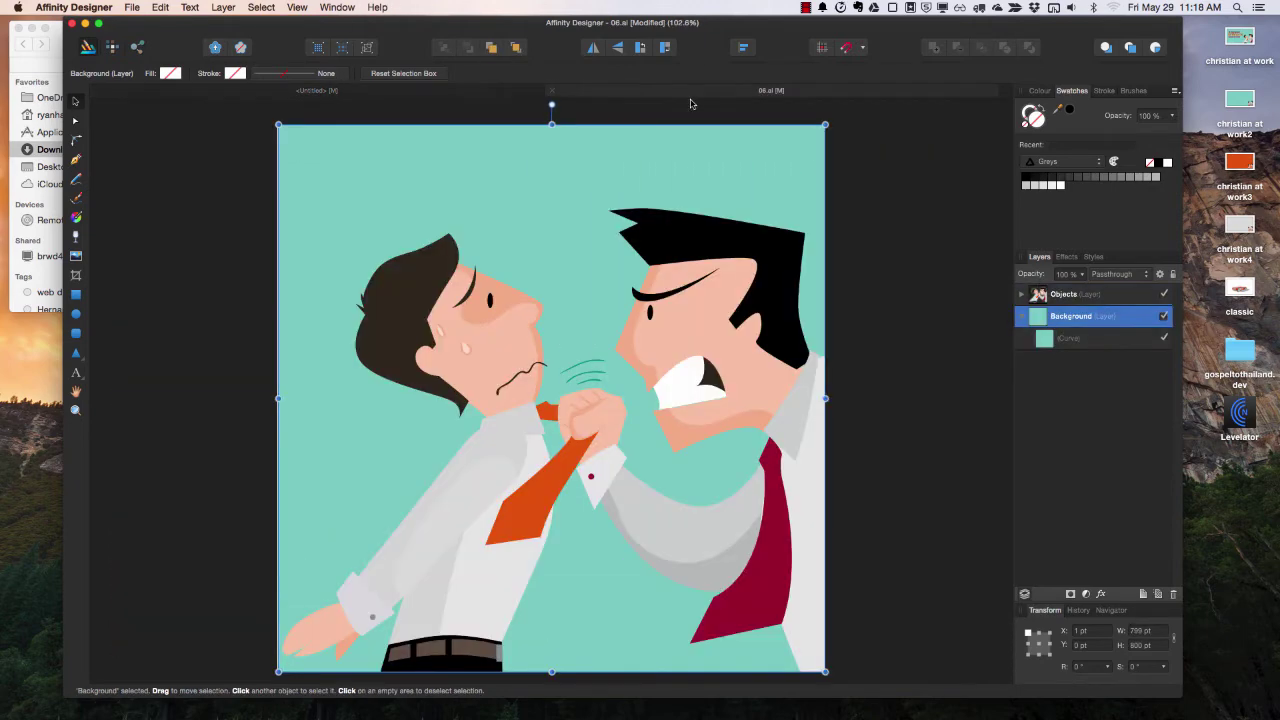
{"action": "left_click", "coordinate": [1063, 296]}
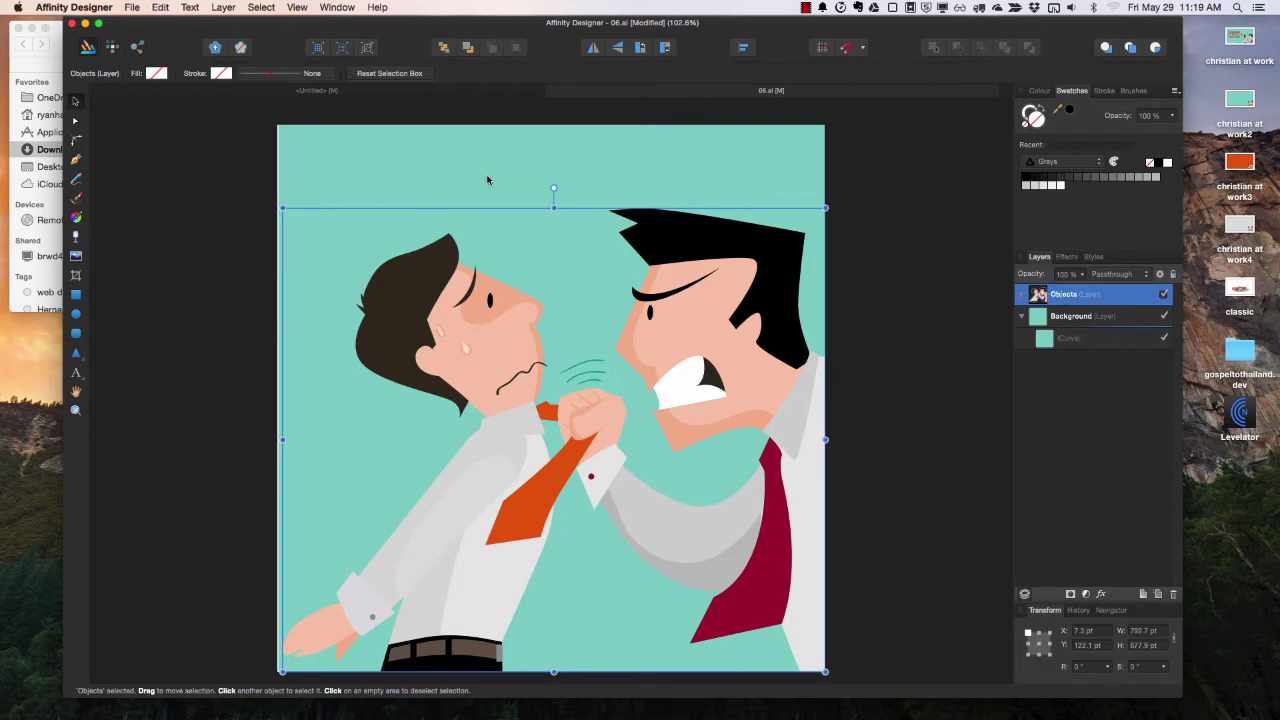
{"action": "left_click", "coordinate": [275, 93]}
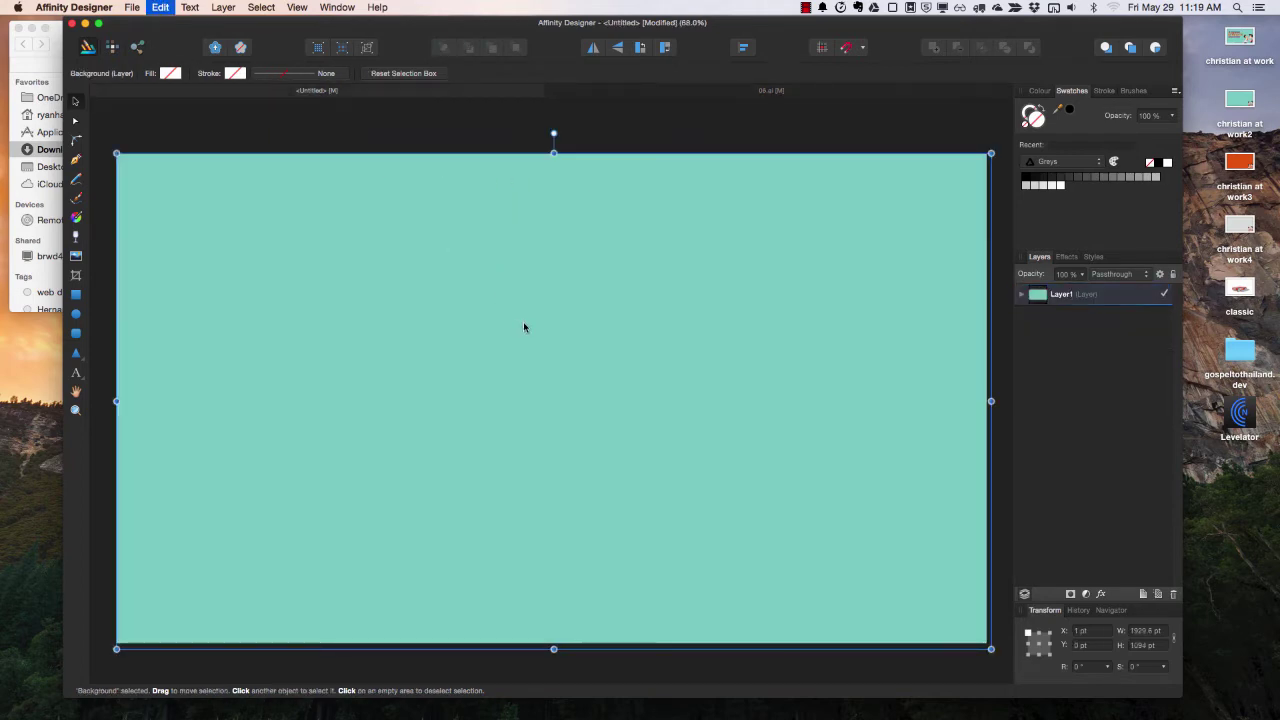
{"action": "key", "text": "ctrl+v"}
{"action": "left_click_drag", "start_coordinate": [429, 334], "coordinate": [936, 459]}
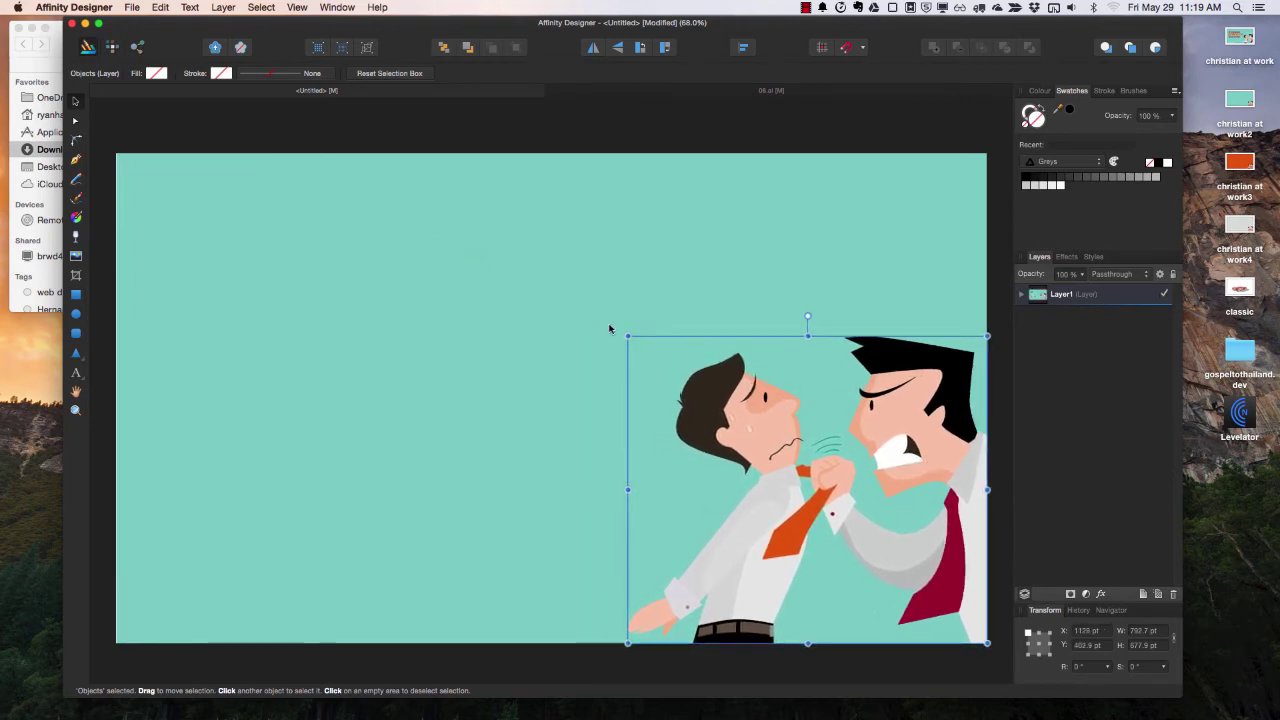
{"action": "left_click", "coordinate": [532, 143]}
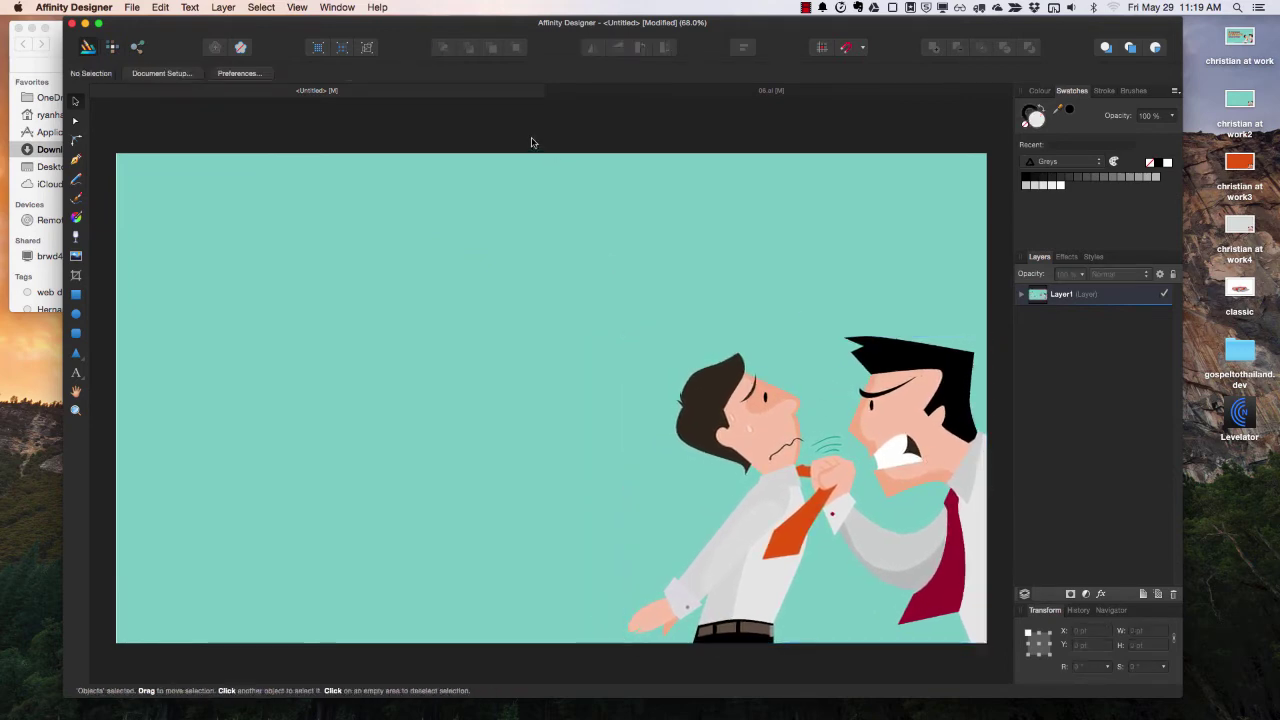
Pick the Artistic Text tool with Days One as its font
{"action": "left_click", "coordinate": [75, 374]}
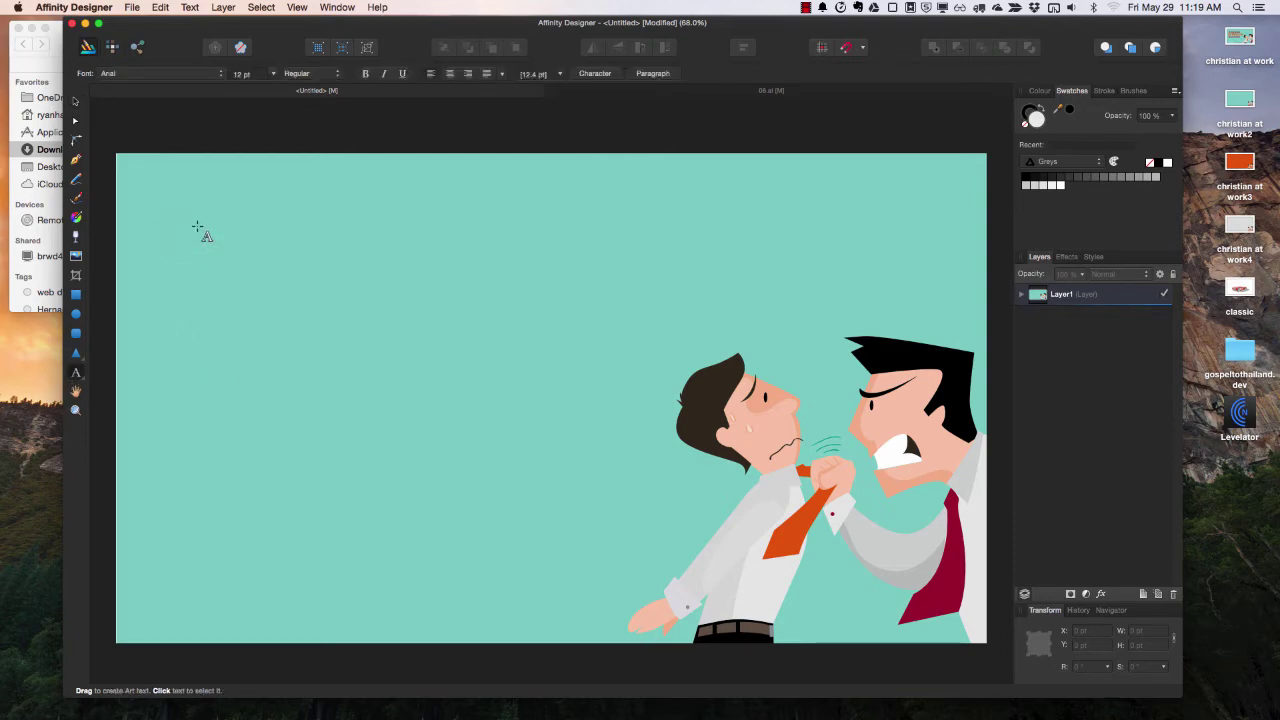
{"action": "left_click", "coordinate": [176, 75]}
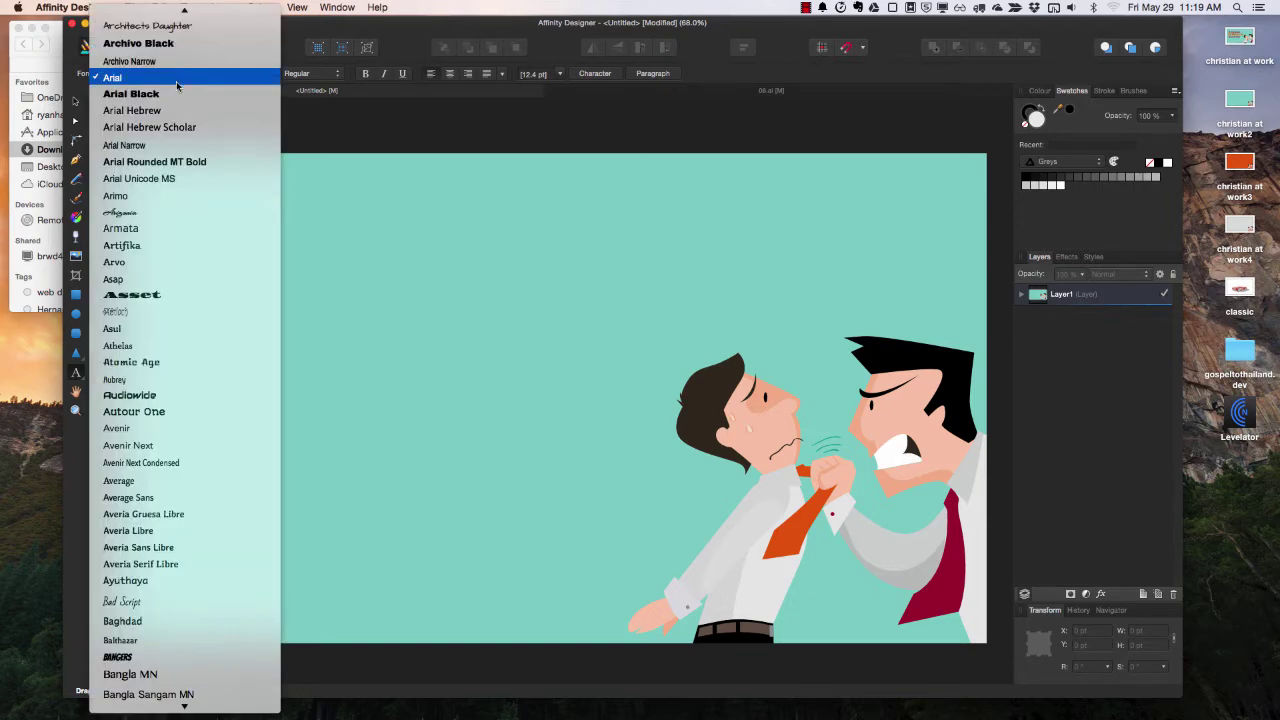
{"action": "scroll", "coordinate": [199, 467], "scroll_direction": "down", "scroll_amount": 3}
{"action": "scroll", "coordinate": [199, 467], "scroll_direction": "down", "scroll_amount": 3}
{"action": "scroll", "coordinate": [200, 470], "scroll_direction": "down", "scroll_amount": 3}
{"action": "scroll", "coordinate": [202, 477], "scroll_direction": "down", "scroll_amount": 3}
{"action": "scroll", "coordinate": [202, 477], "scroll_direction": "down", "scroll_amount": 3}
{"action": "scroll", "coordinate": [203, 477], "scroll_direction": "down", "scroll_amount": 3}
{"action": "scroll", "coordinate": [204, 477], "scroll_direction": "down", "scroll_amount": 3}
{"action": "scroll", "coordinate": [205, 478], "scroll_direction": "down", "scroll_amount": 3}
{"action": "scroll", "coordinate": [204, 477], "scroll_direction": "down", "scroll_amount": 3}
{"action": "scroll", "coordinate": [204, 477], "scroll_direction": "down", "scroll_amount": 5}
{"action": "scroll", "coordinate": [204, 477], "scroll_direction": "down", "scroll_amount": 1}
{"action": "scroll", "coordinate": [204, 477], "scroll_direction": "down", "scroll_amount": 3}
{"action": "scroll", "coordinate": [204, 478], "scroll_direction": "down", "scroll_amount": 3}
{"action": "scroll", "coordinate": [204, 478], "scroll_direction": "down", "scroll_amount": 3}
{"action": "scroll", "coordinate": [204, 478], "scroll_direction": "down", "scroll_amount": 3}
{"action": "scroll", "coordinate": [204, 478], "scroll_direction": "down", "scroll_amount": 3}
{"action": "scroll", "coordinate": [204, 478], "scroll_direction": "down", "scroll_amount": 3}
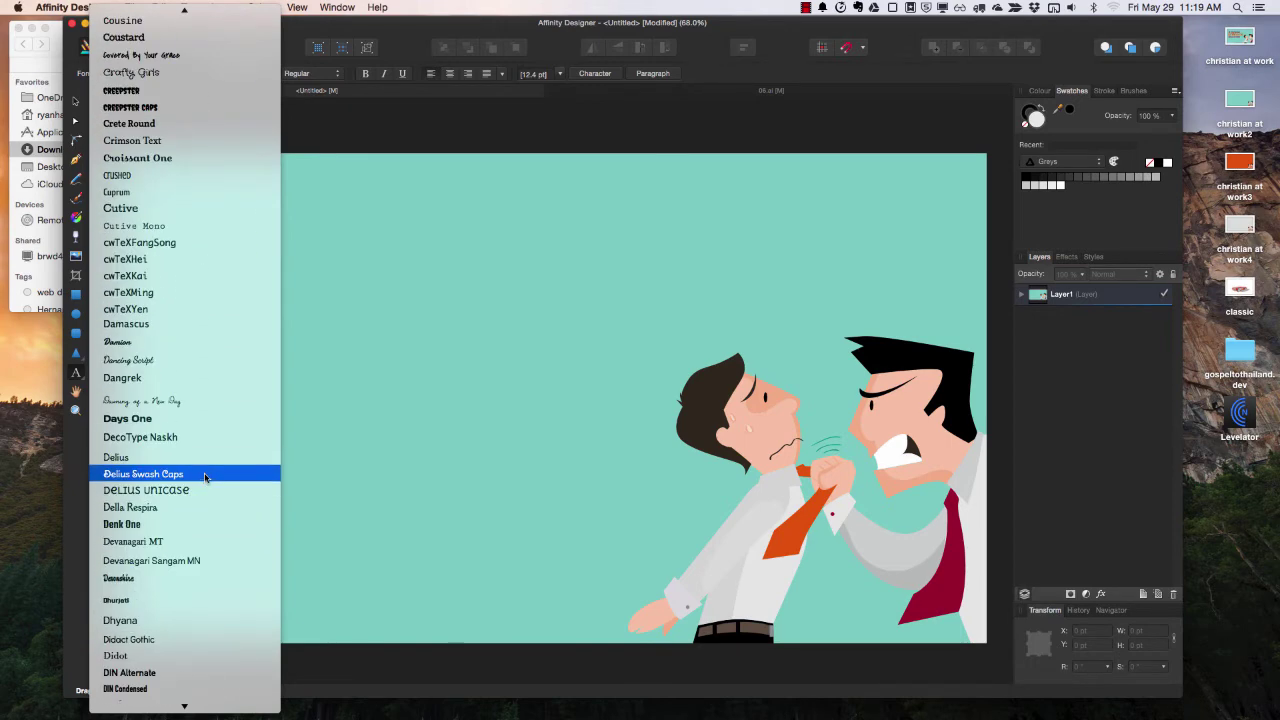
{"action": "left_click", "coordinate": [197, 420]}
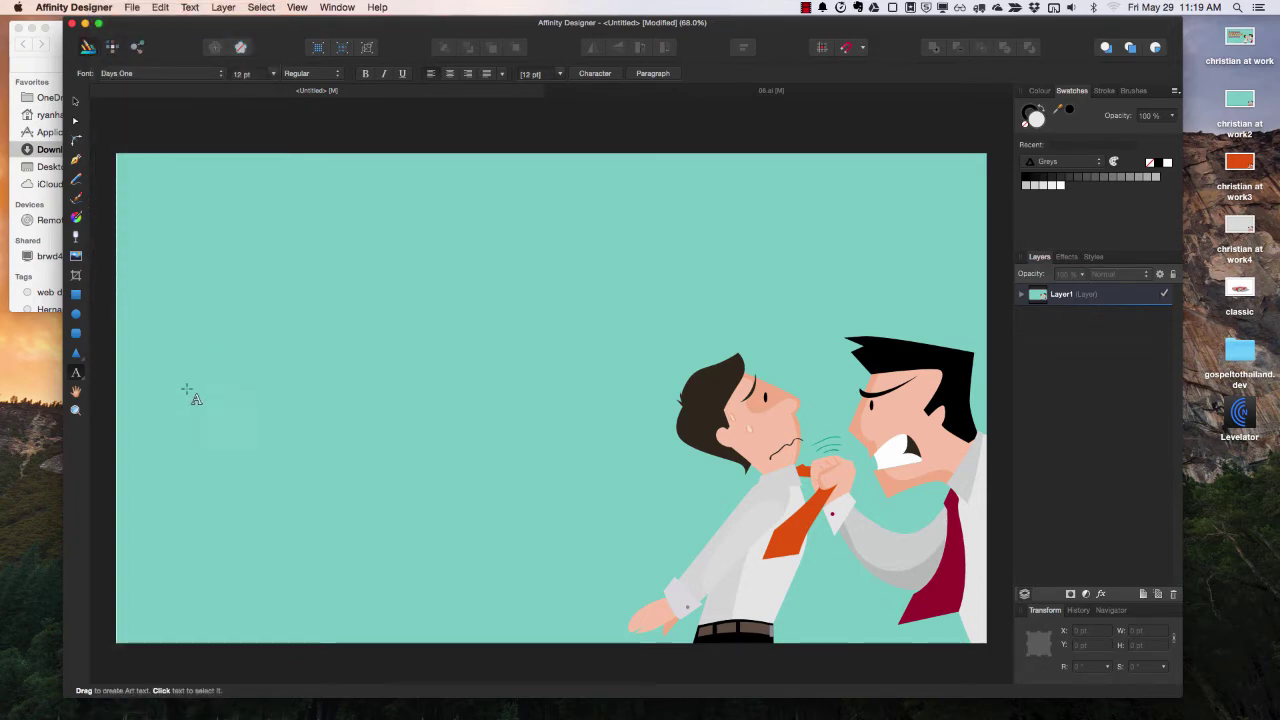
{"action": "left_click_drag", "start_coordinate": [186, 396], "coordinate": [254, 287]}
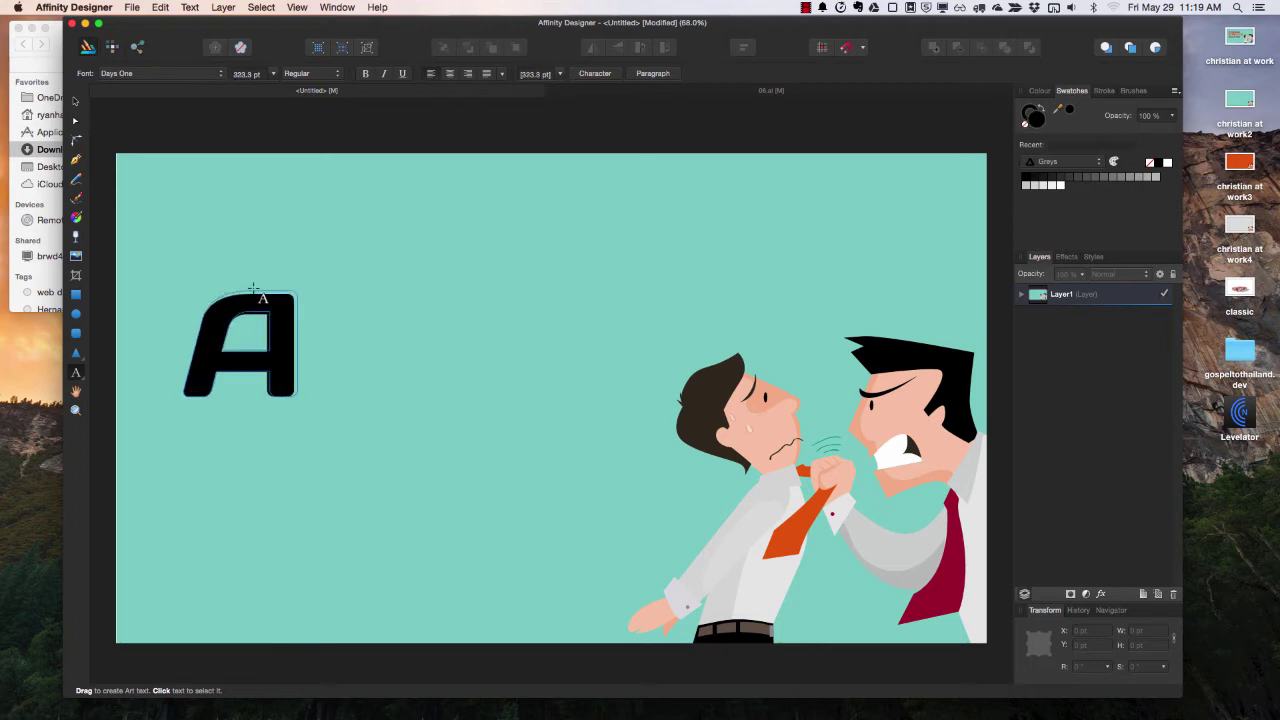
{"action": "left_click_drag", "start_coordinate": [254, 287], "coordinate": [252, 272]}
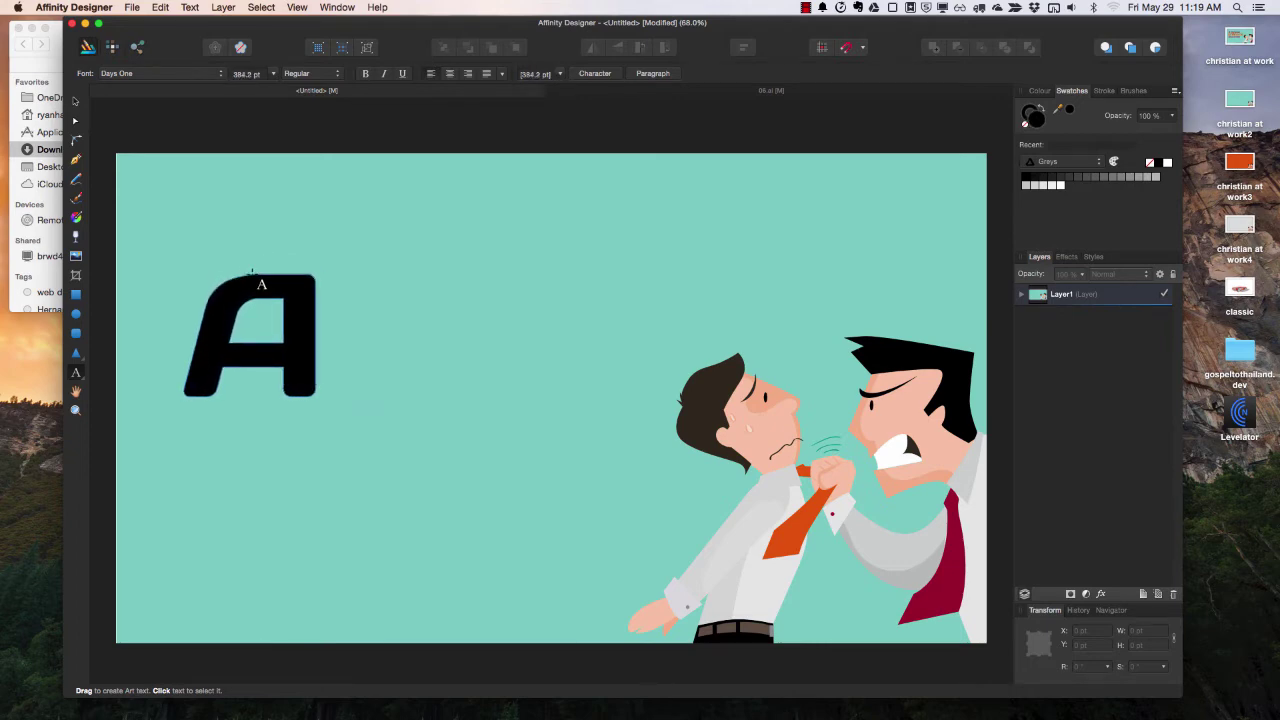
{"action": "left_click_drag", "start_coordinate": [252, 272], "coordinate": [244, 288]}
{"action": "type", "text": "@"}
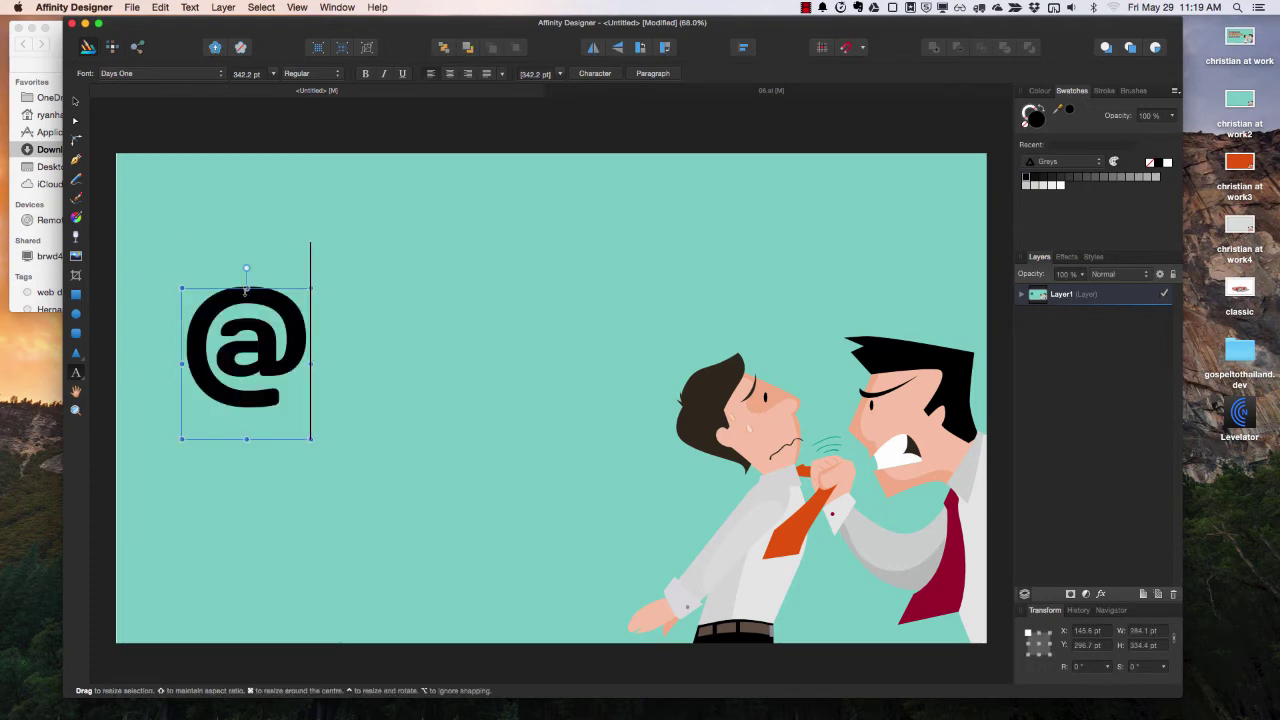
{"action": "type", "text": "Work"}
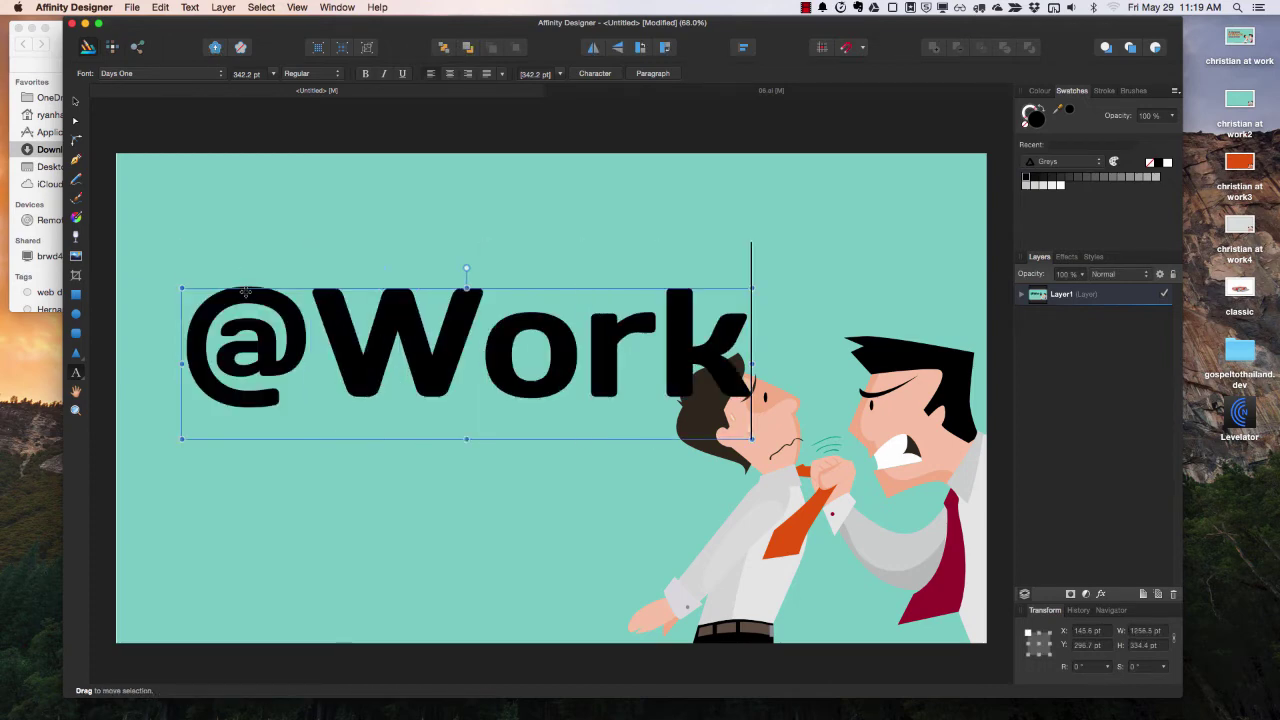
{"action": "left_click", "coordinate": [77, 102]}
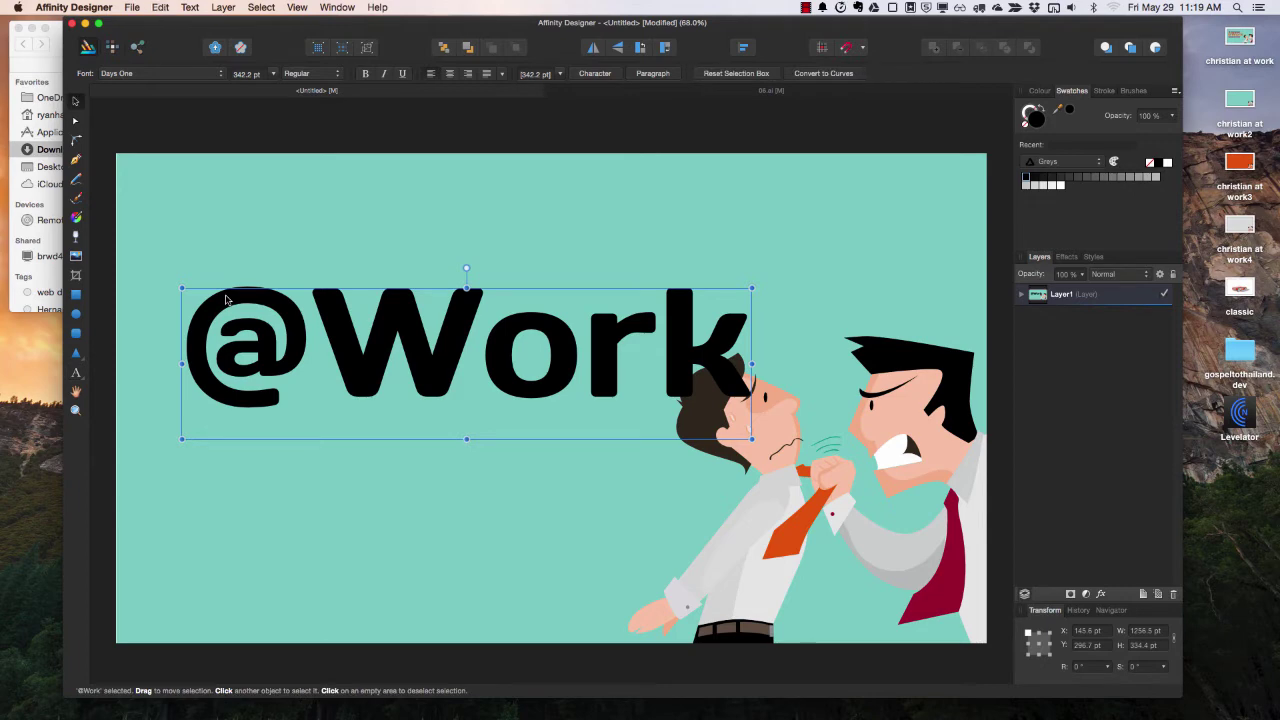
{"action": "mouse_move", "coordinate": [226, 299]}
{"action": "left_mouse_down"}
{"action": "mouse_move", "coordinate": [221, 178]}
{"action": "mouse_move", "coordinate": [217, 452]}
{"action": "mouse_move", "coordinate": [239, 418]}
{"action": "left_mouse_up"}
{"action": "key", "text": "t"}
{"action": "triple_click", "coordinate": [241, 320]}
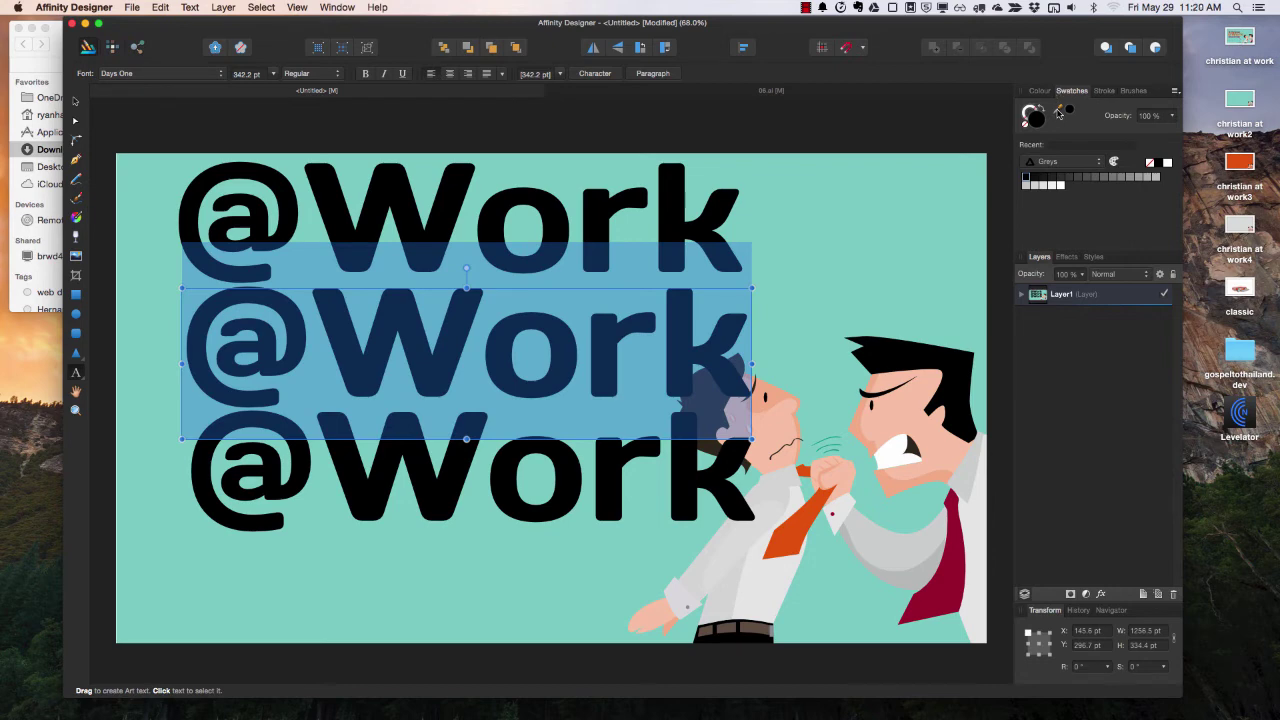
{"action": "left_click_drag", "start_coordinate": [1058, 113], "coordinate": [800, 522]}
{"action": "left_click", "coordinate": [1070, 113]}
{"action": "double_click", "coordinate": [473, 263]}
{"action": "left_click", "coordinate": [473, 263]}
{"action": "key", "text": "super+a"}
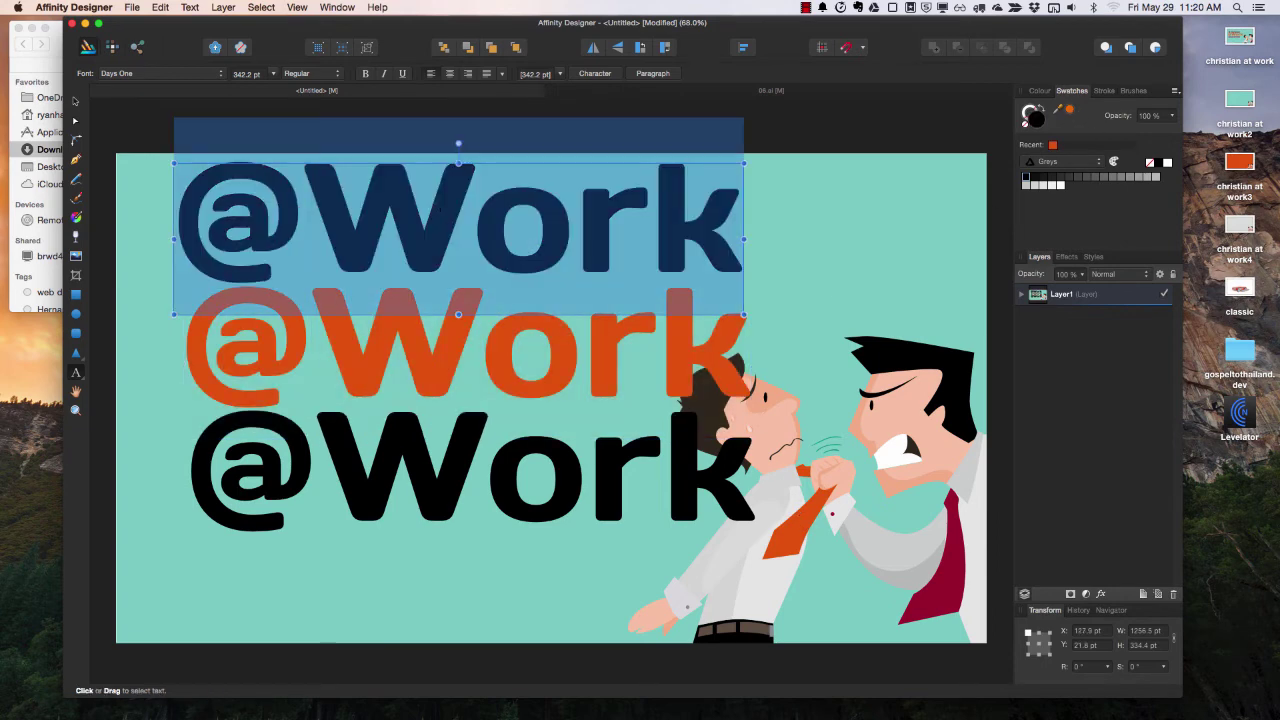
{"action": "left_click_drag", "start_coordinate": [1057, 112], "coordinate": [958, 545]}
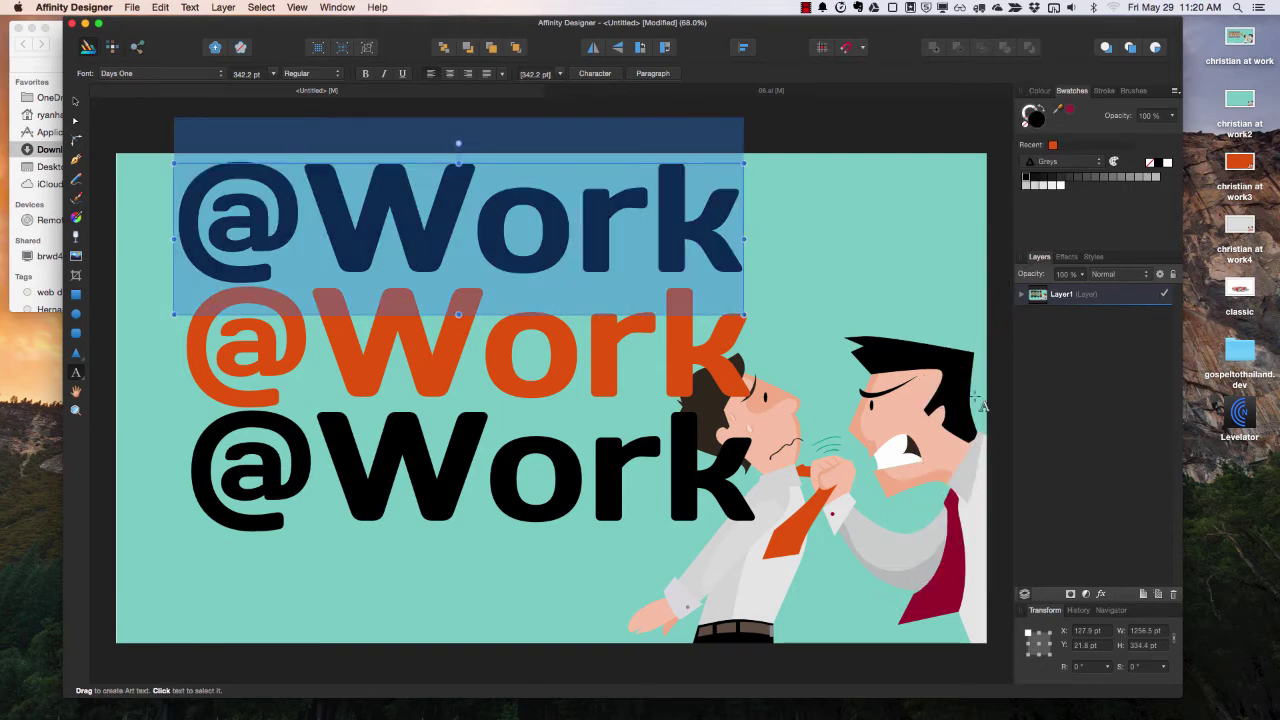
{"action": "left_click", "coordinate": [1069, 111]}
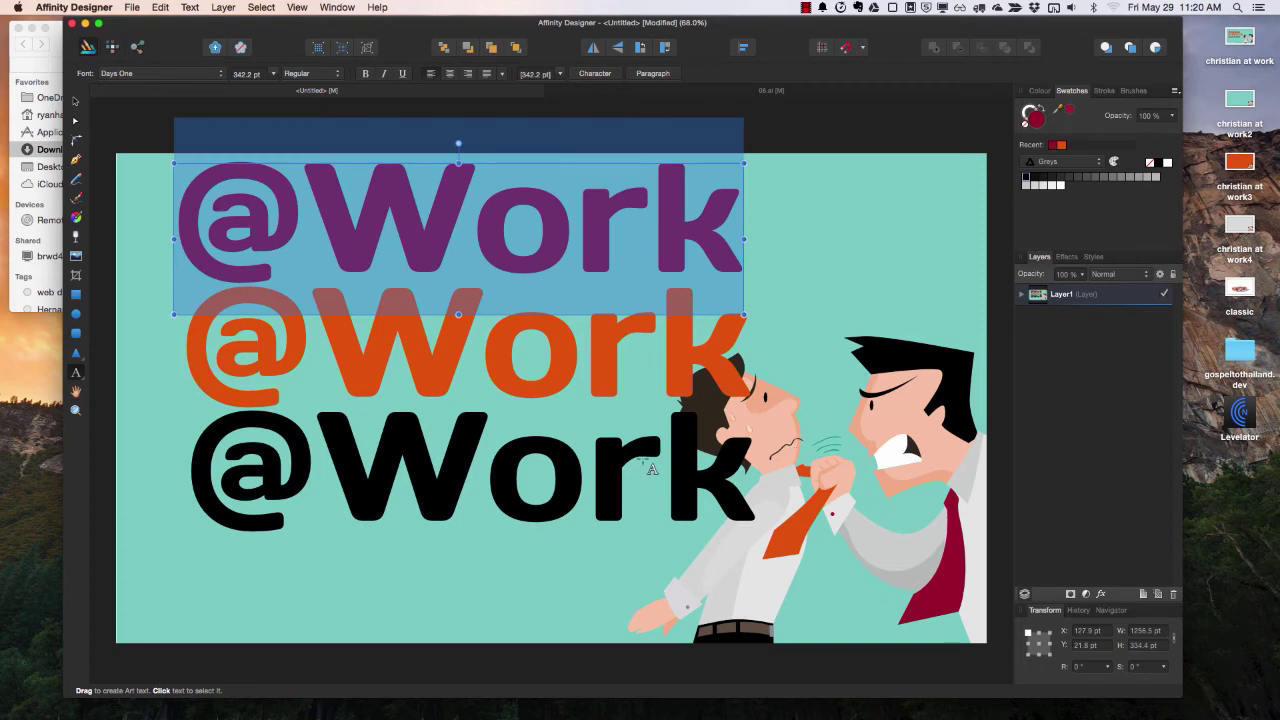
{"action": "left_click", "coordinate": [76, 102]}
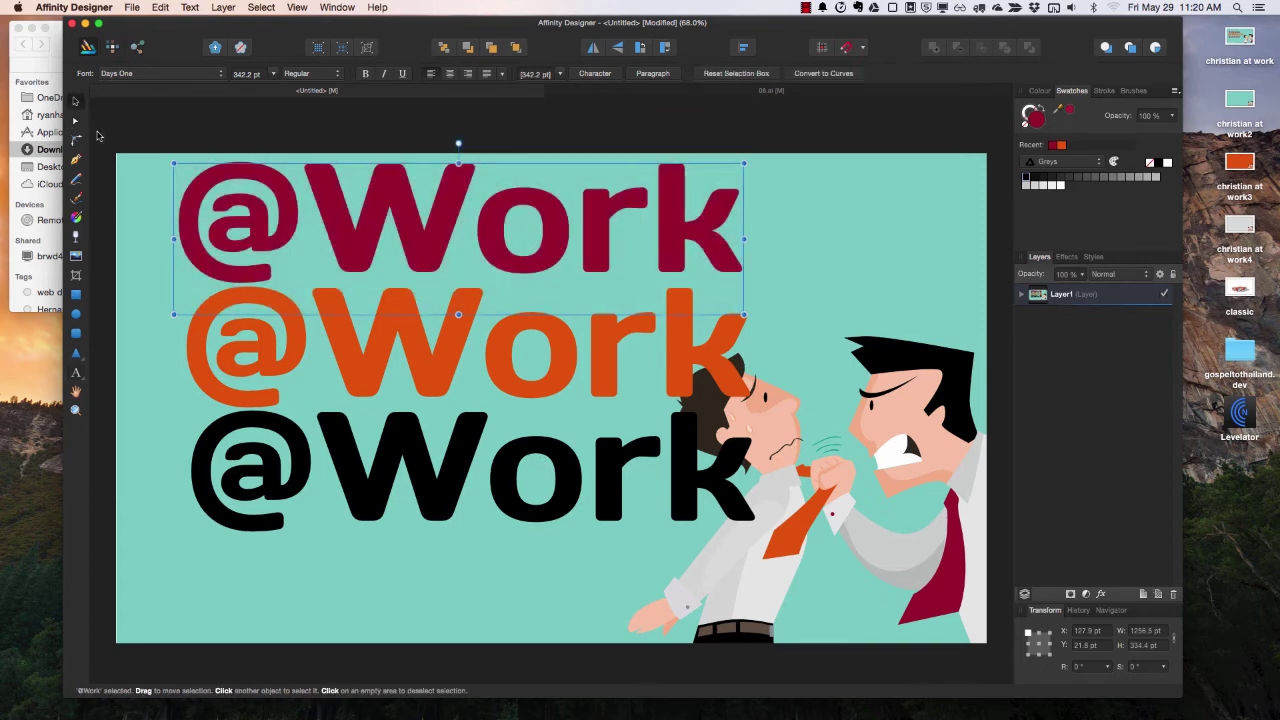
{"action": "left_click", "coordinate": [303, 480]}
{"action": "key", "text": "Delete"}
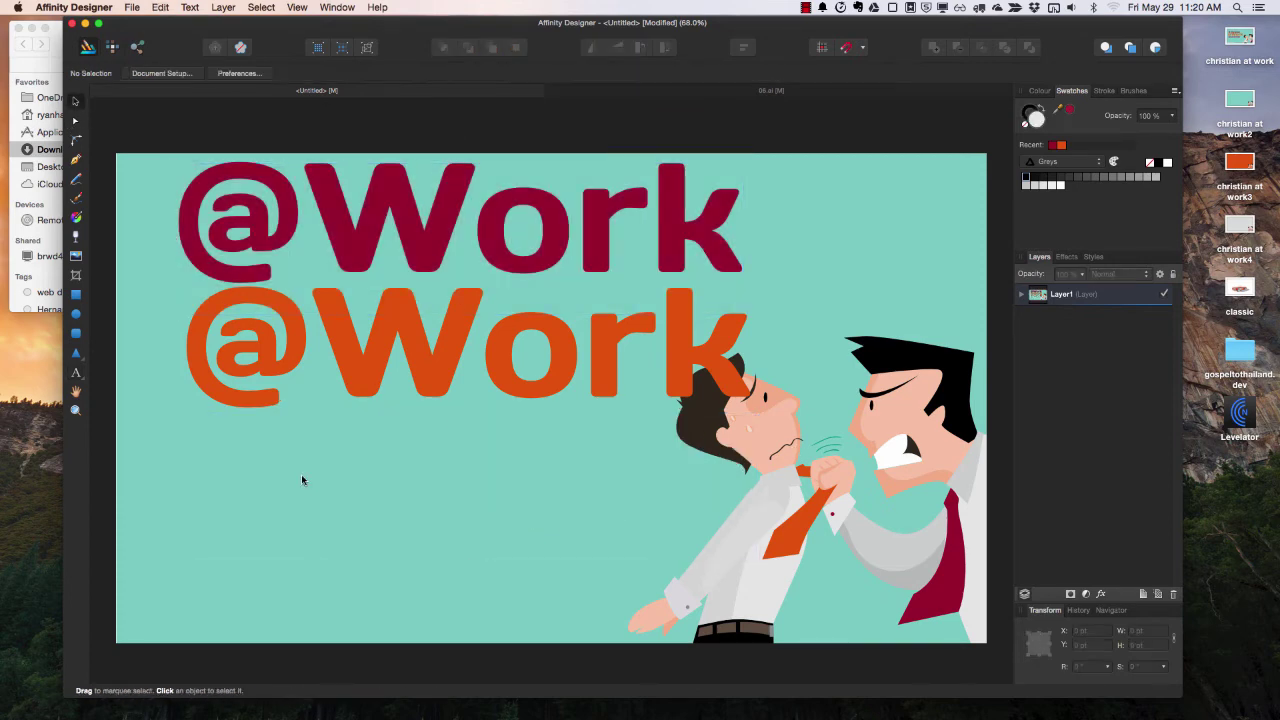
{"action": "left_click", "coordinate": [218, 277]}
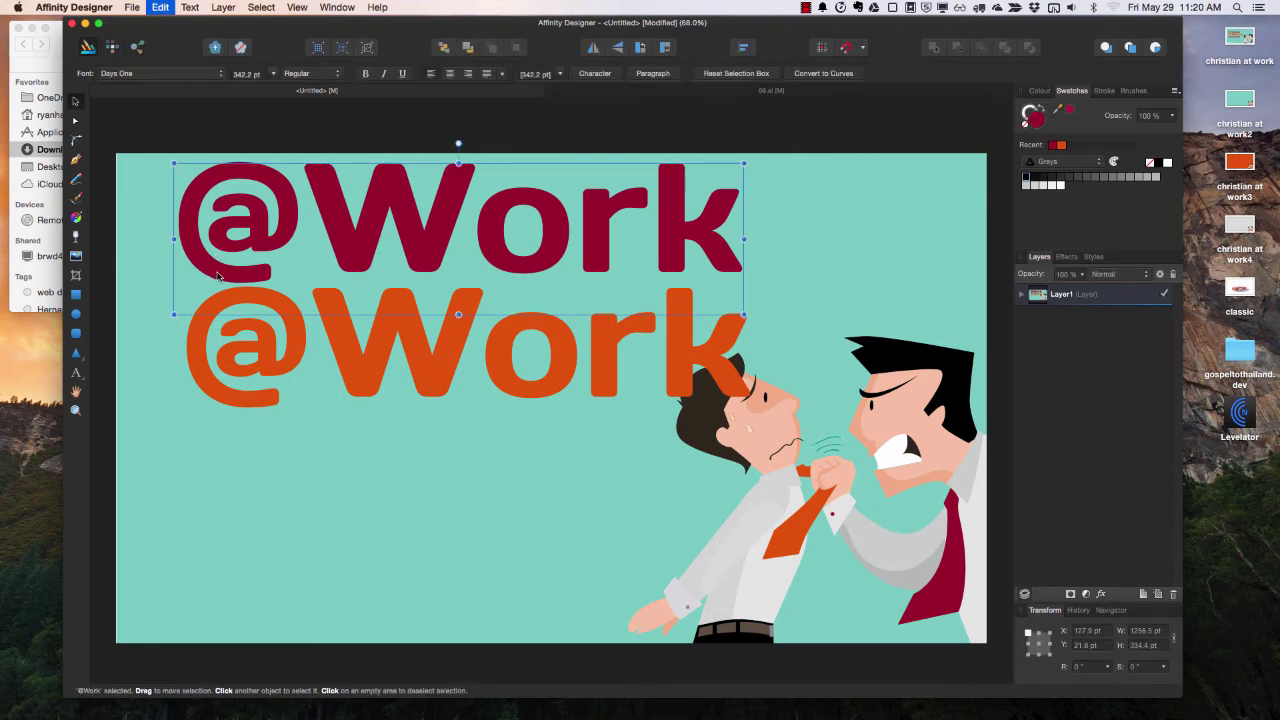
{"action": "left_click_drag", "start_coordinate": [224, 283], "coordinate": [229, 544]}
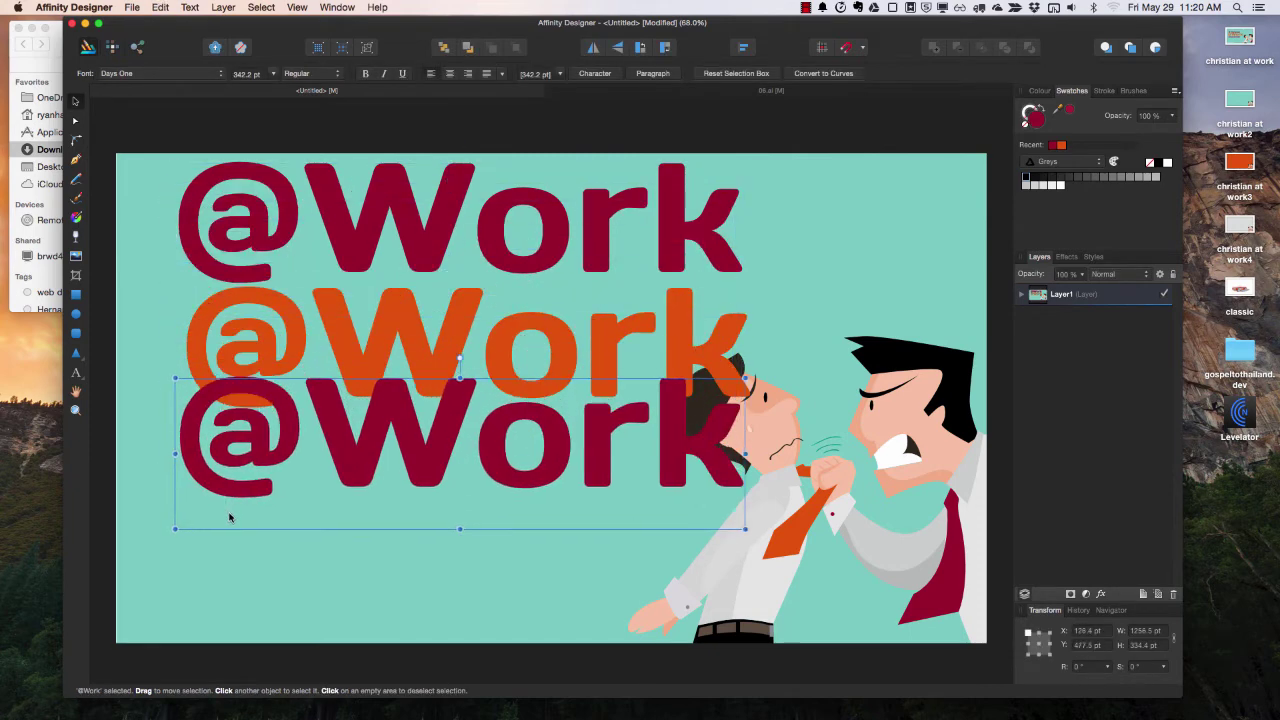
Retype the top line as 'A Christian' at 144 pt and nudge it up and right
{"action": "left_click", "coordinate": [385, 222]}
{"action": "double_click", "coordinate": [385, 222]}
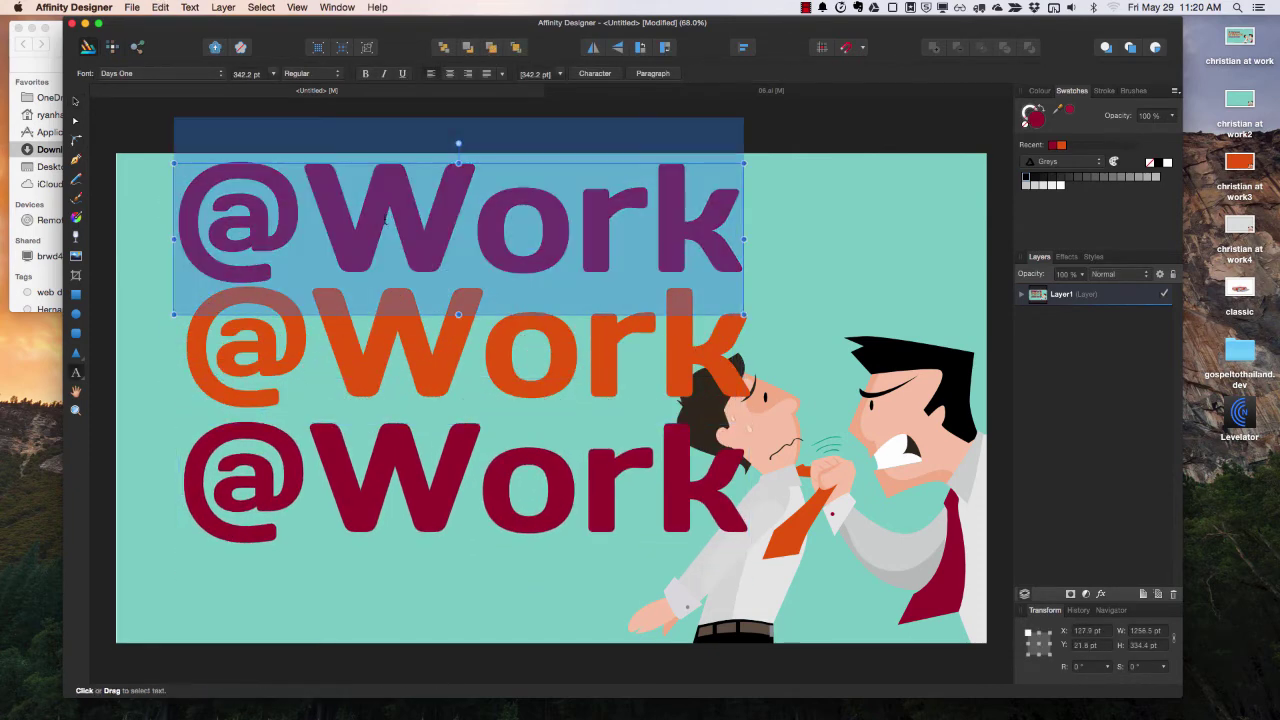
{"action": "type", "text": "A Christia"}
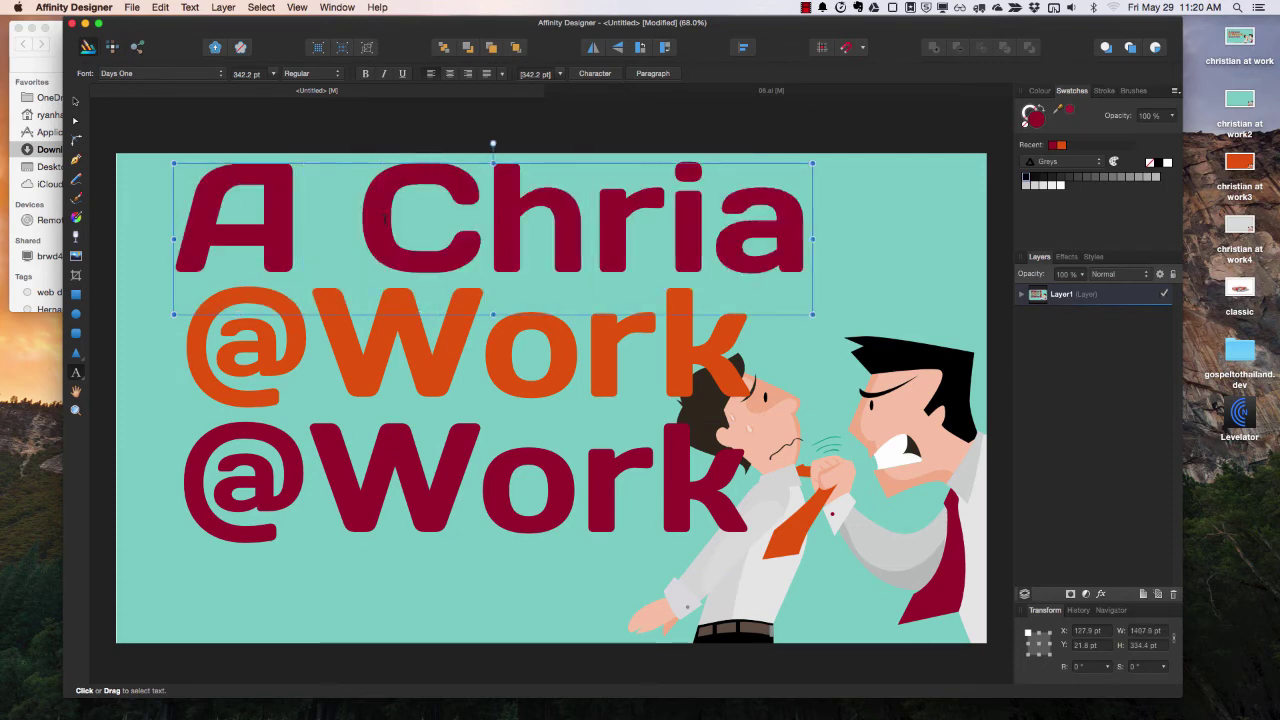
{"action": "key", "text": "BackSpace"}
{"action": "type", "text": "stian"}
{"action": "key", "text": "super+a"}
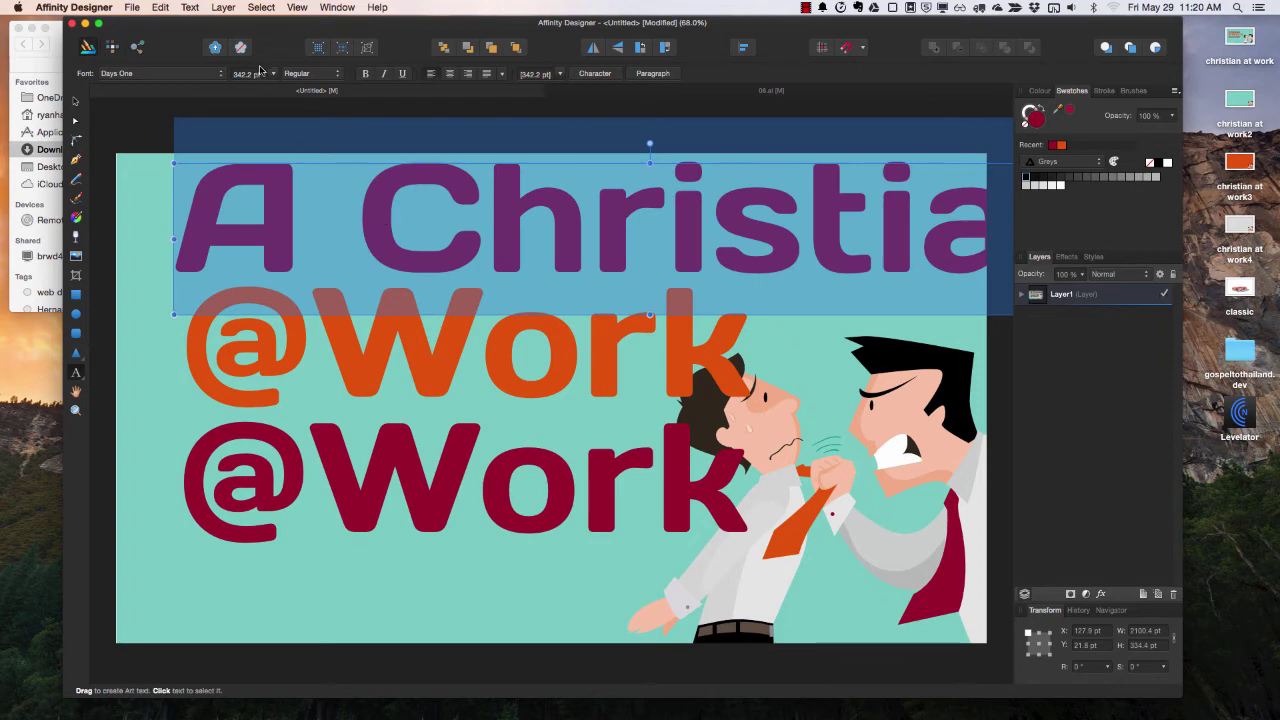
{"action": "left_click", "coordinate": [273, 74]}
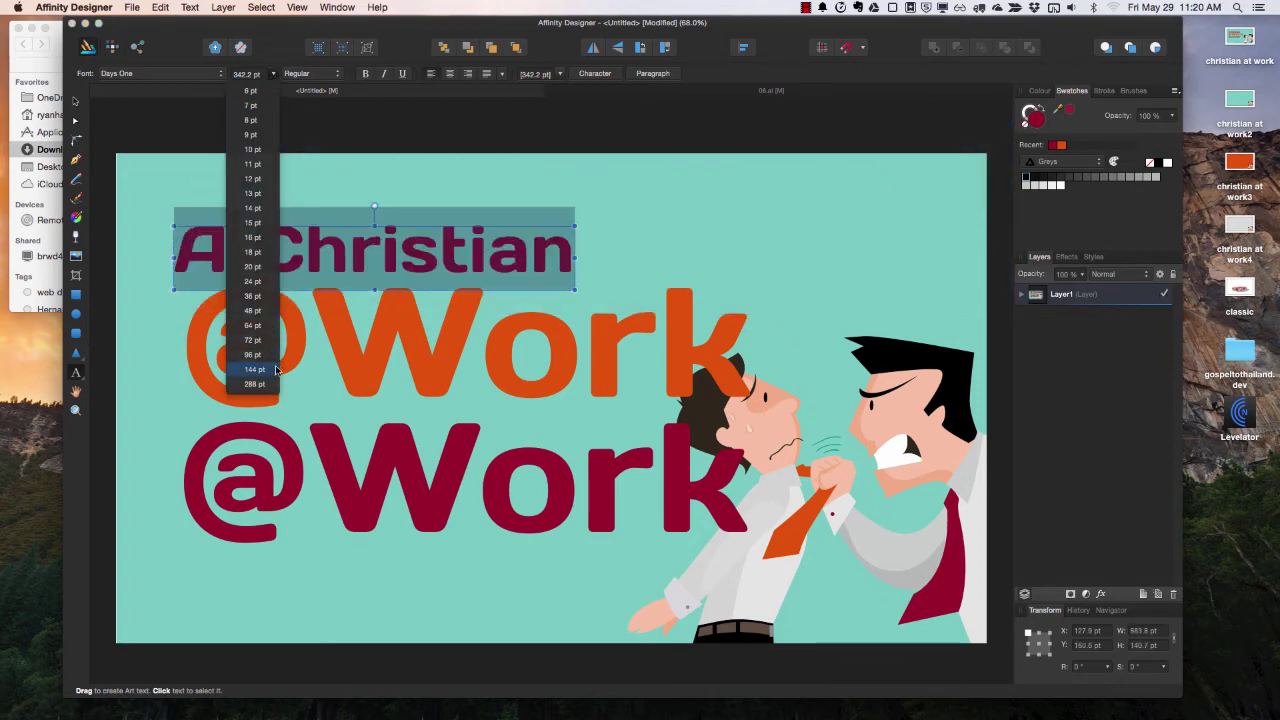
{"action": "left_click", "coordinate": [276, 370]}
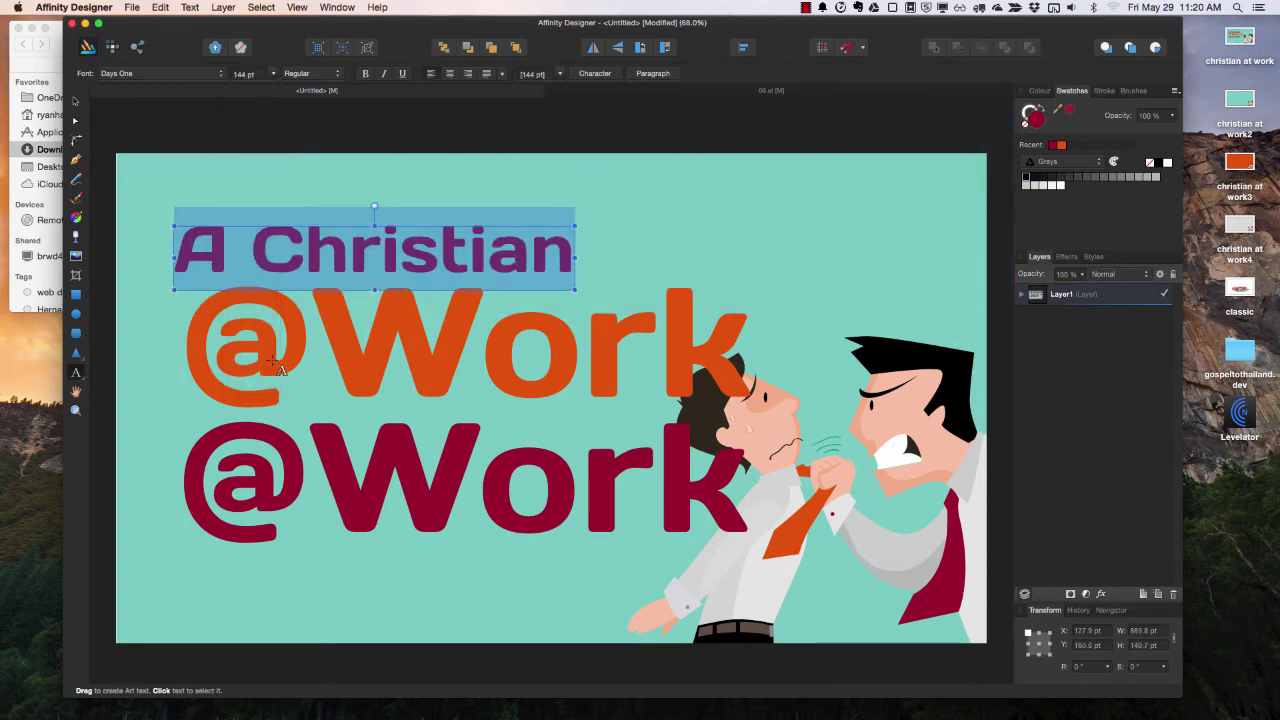
{"action": "left_click", "coordinate": [76, 102]}
{"action": "left_click_drag", "start_coordinate": [208, 240], "coordinate": [228, 235]}
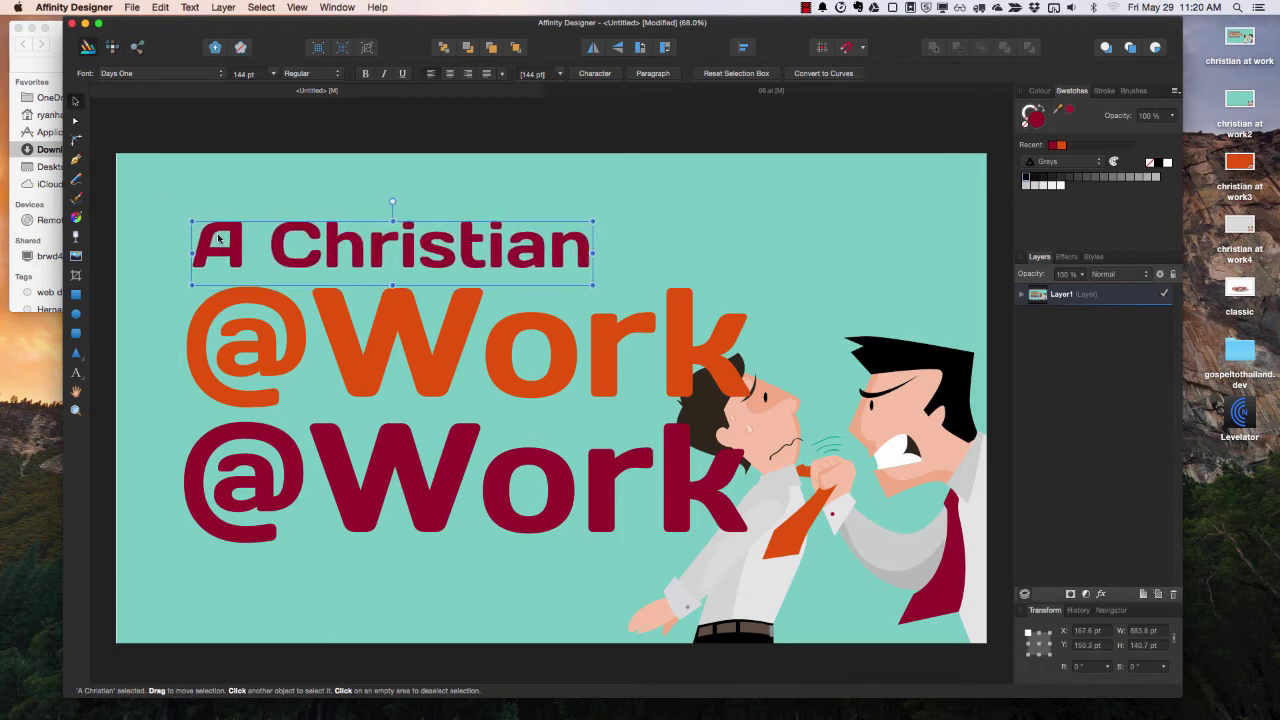
Replace the lower copy with the two-line tagline 'Living for Christ when you are working for a living' at 72 pt
{"action": "left_click", "coordinate": [286, 467]}
{"action": "double_click", "coordinate": [286, 467]}
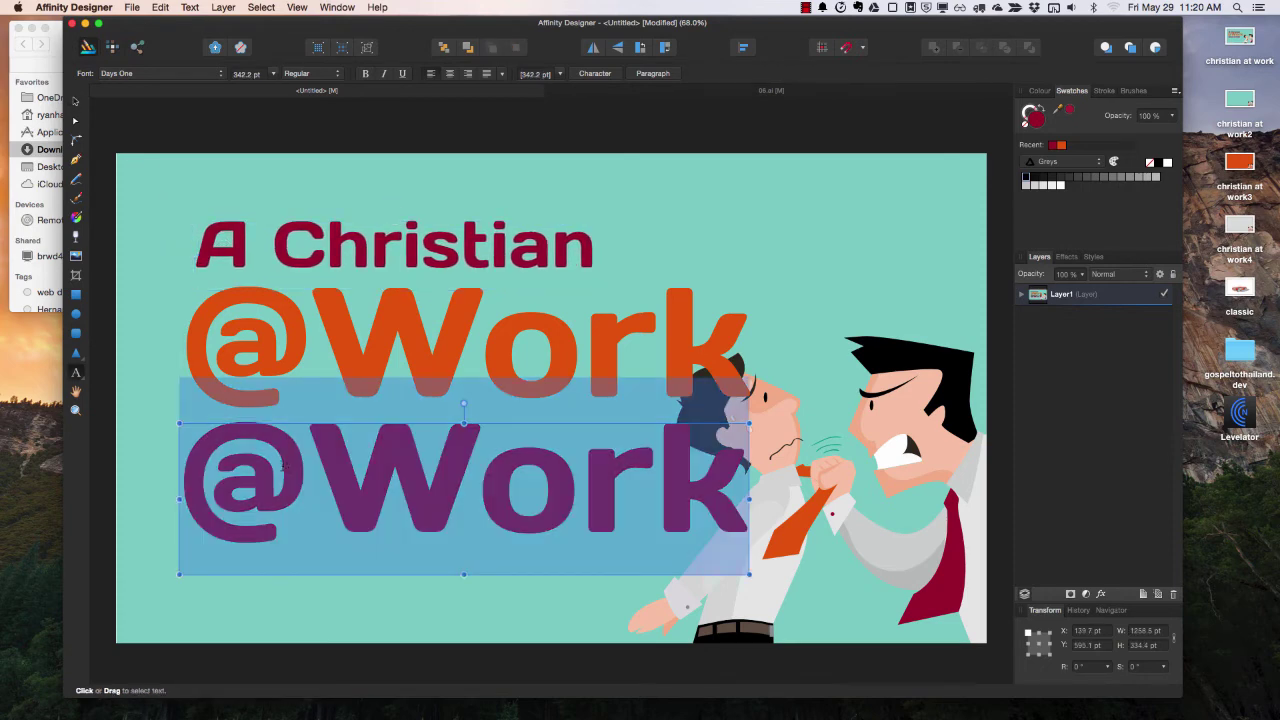
{"action": "type", "text": "Living"}
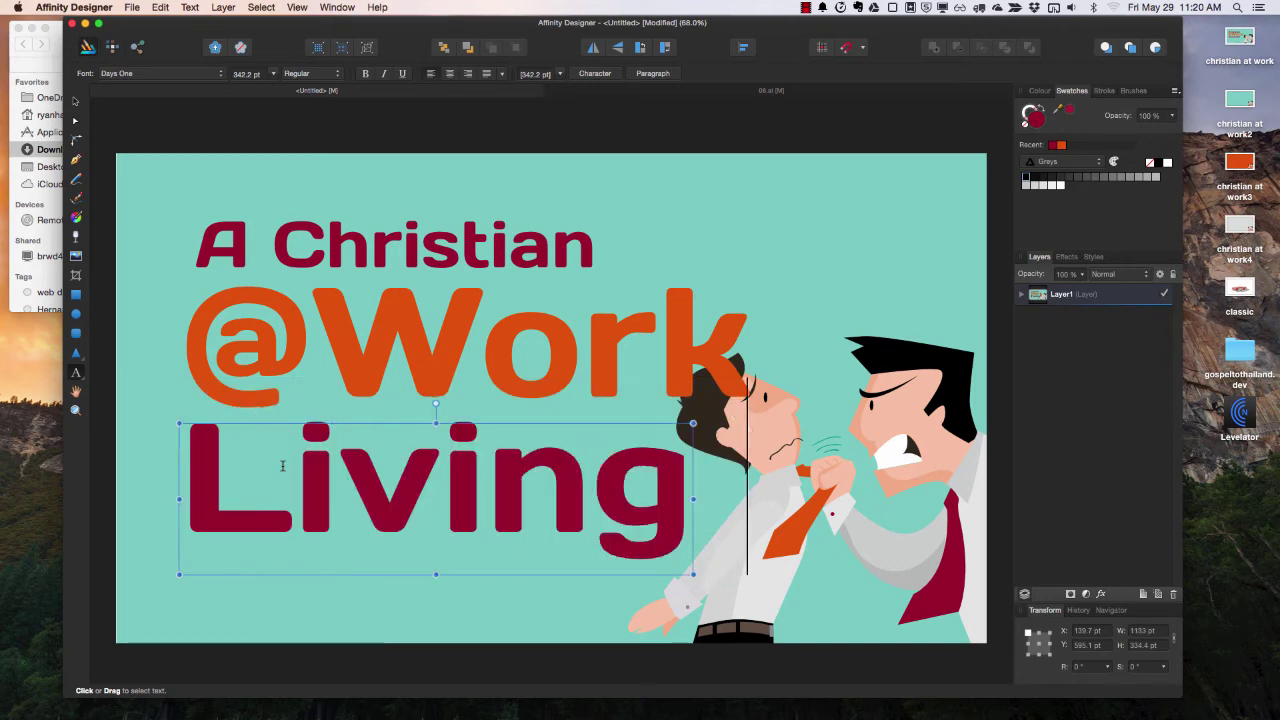
{"action": "type", "text": " for"}
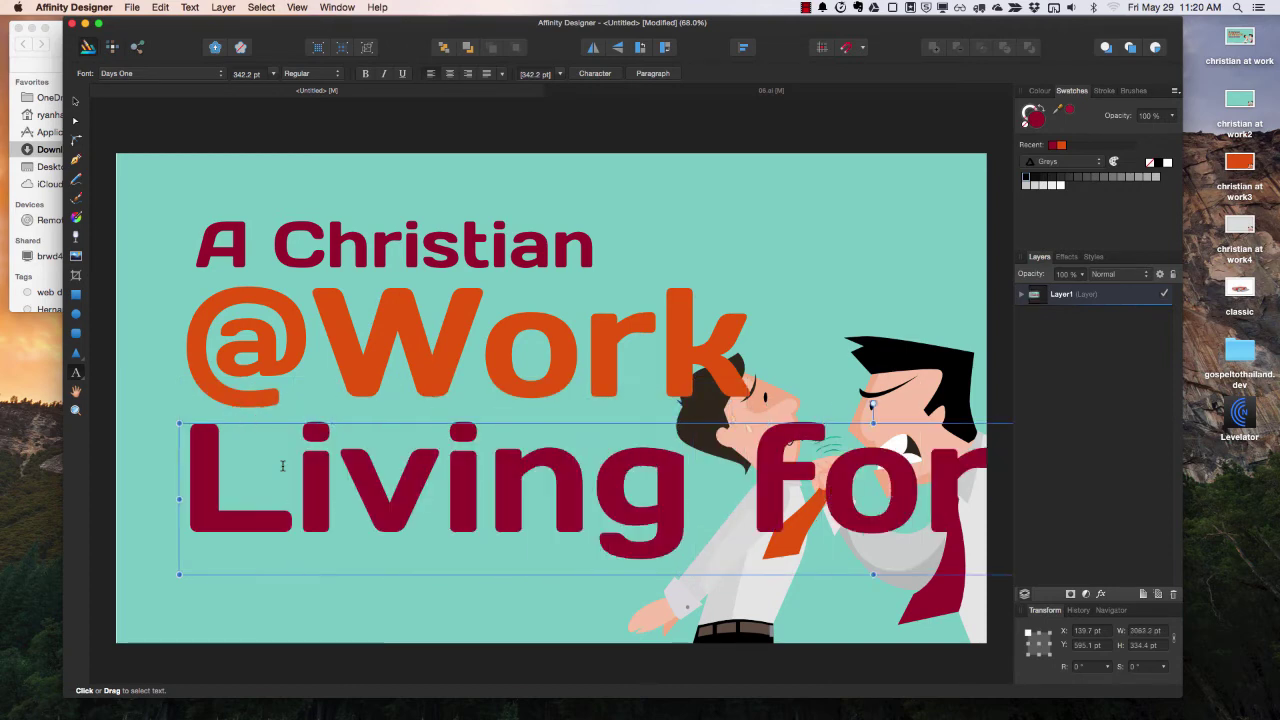
{"action": "key", "text": "Return"}
{"action": "type", "text": "you"}
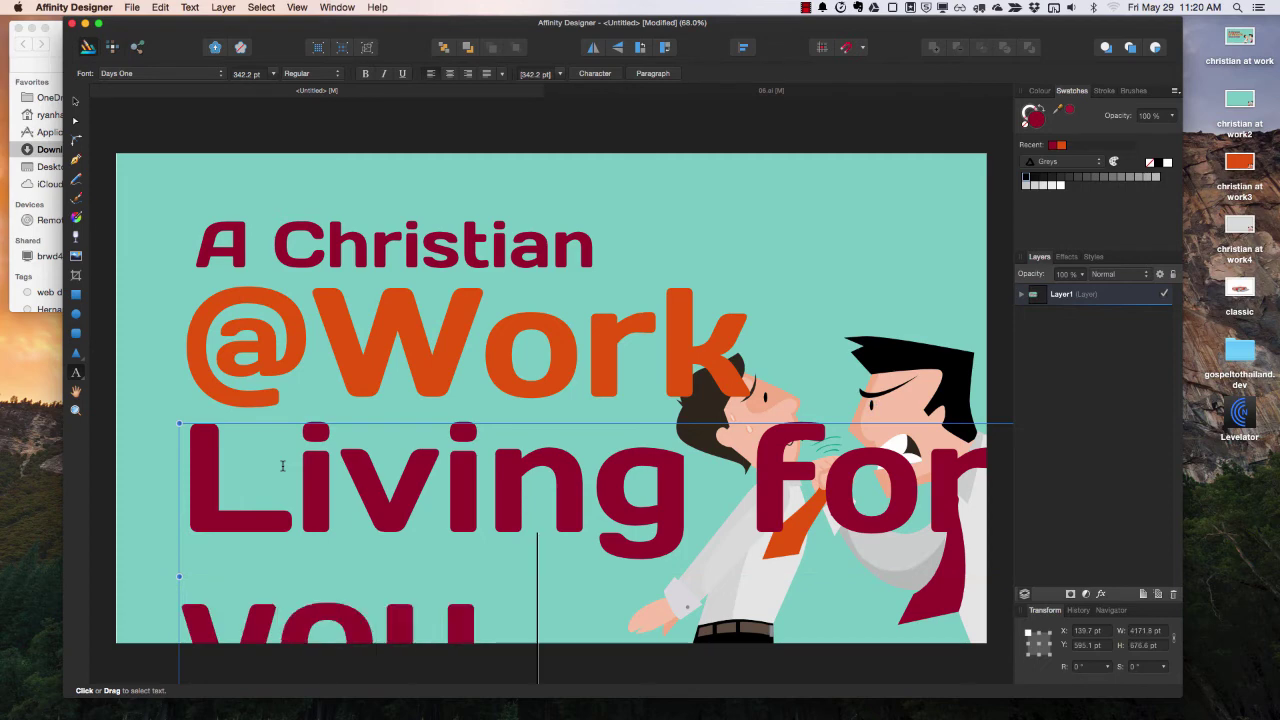
{"action": "type", "text": " are w"}
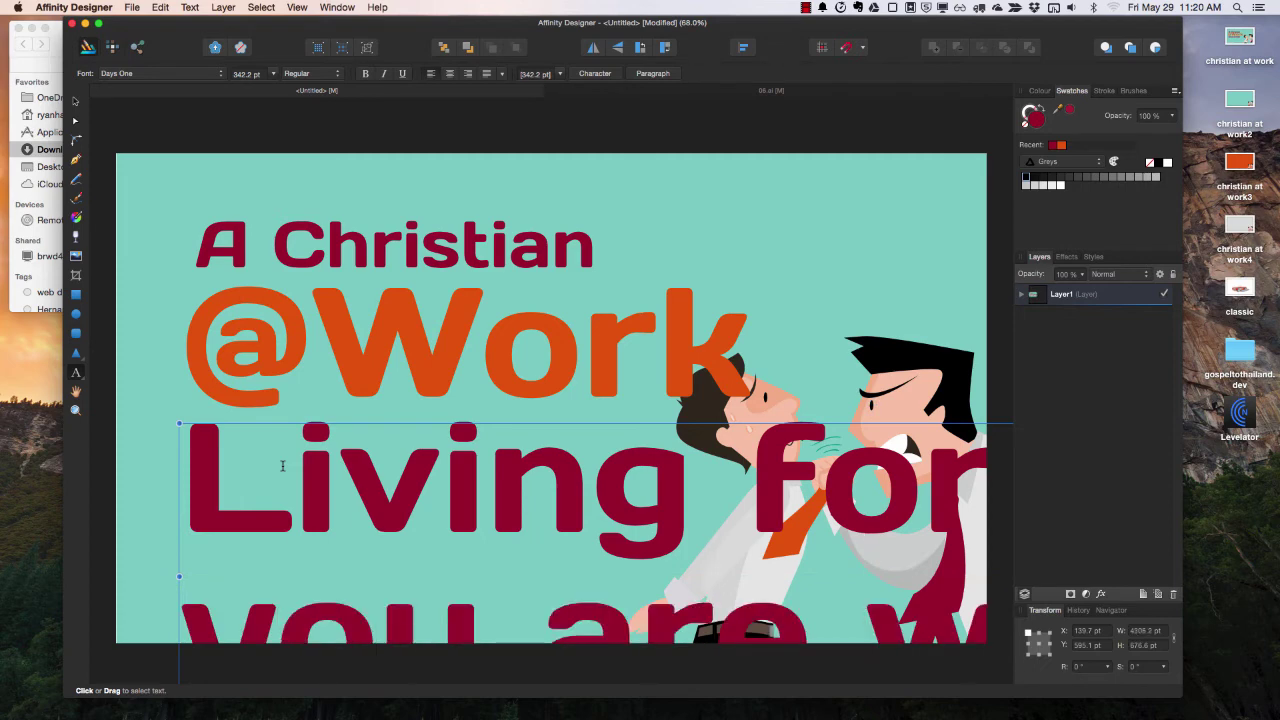
{"action": "key", "text": "super+a"}
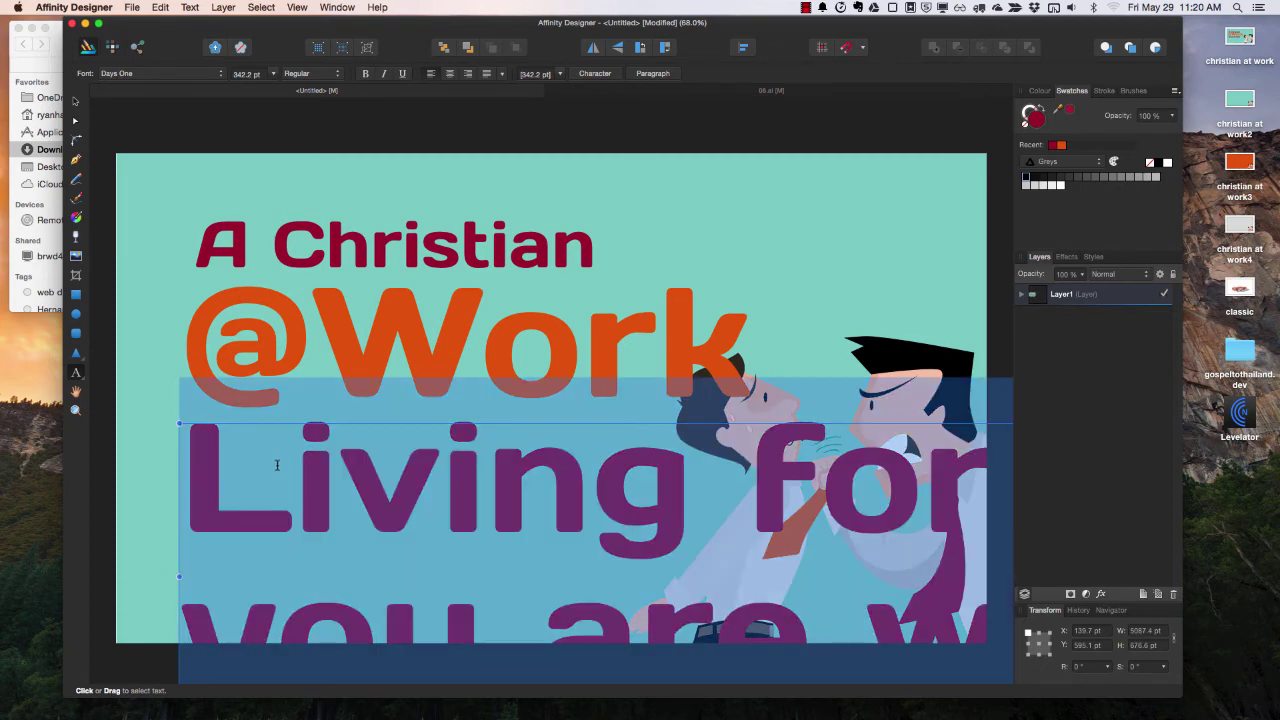
{"action": "left_click", "coordinate": [271, 74]}
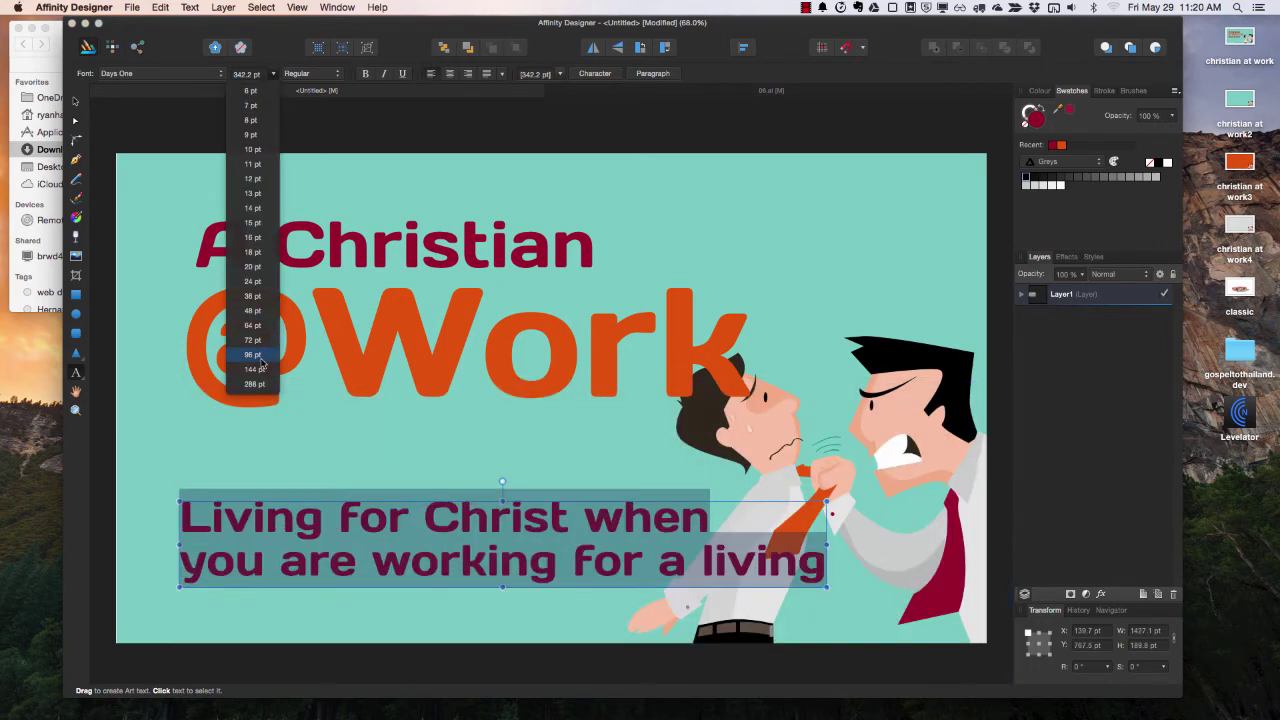
{"action": "left_click", "coordinate": [253, 340]}
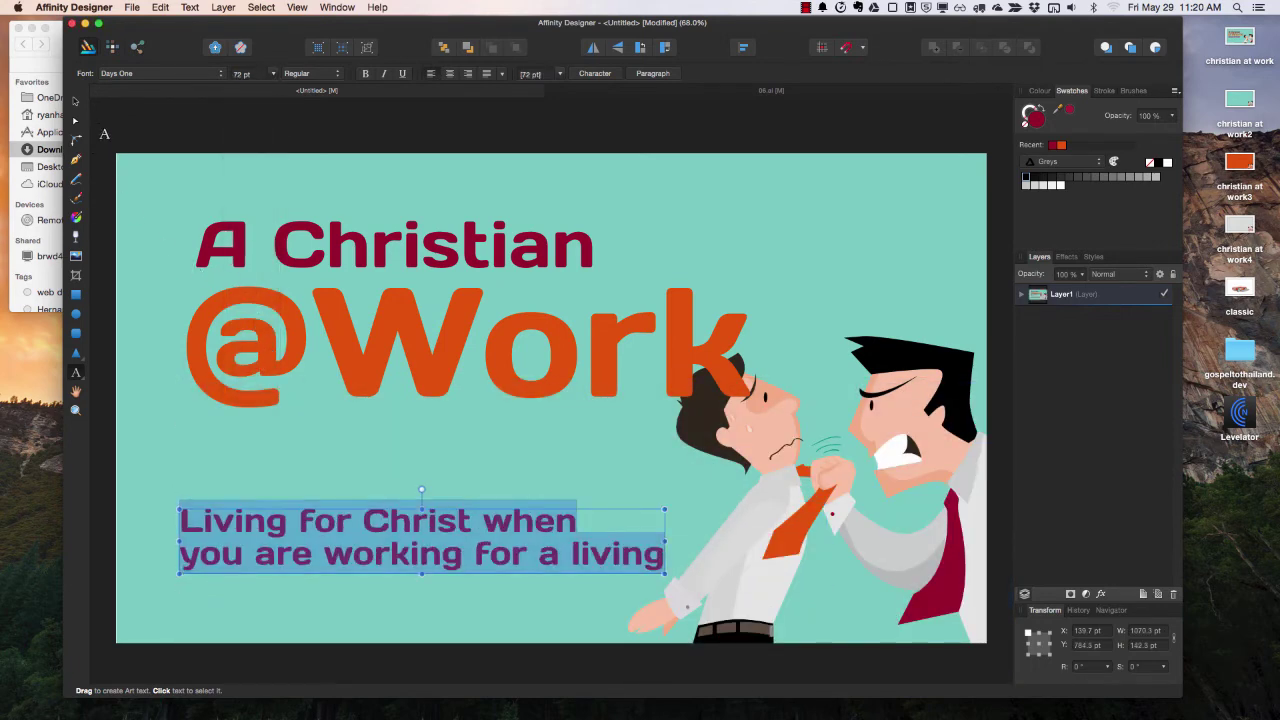
{"action": "left_click", "coordinate": [76, 104]}
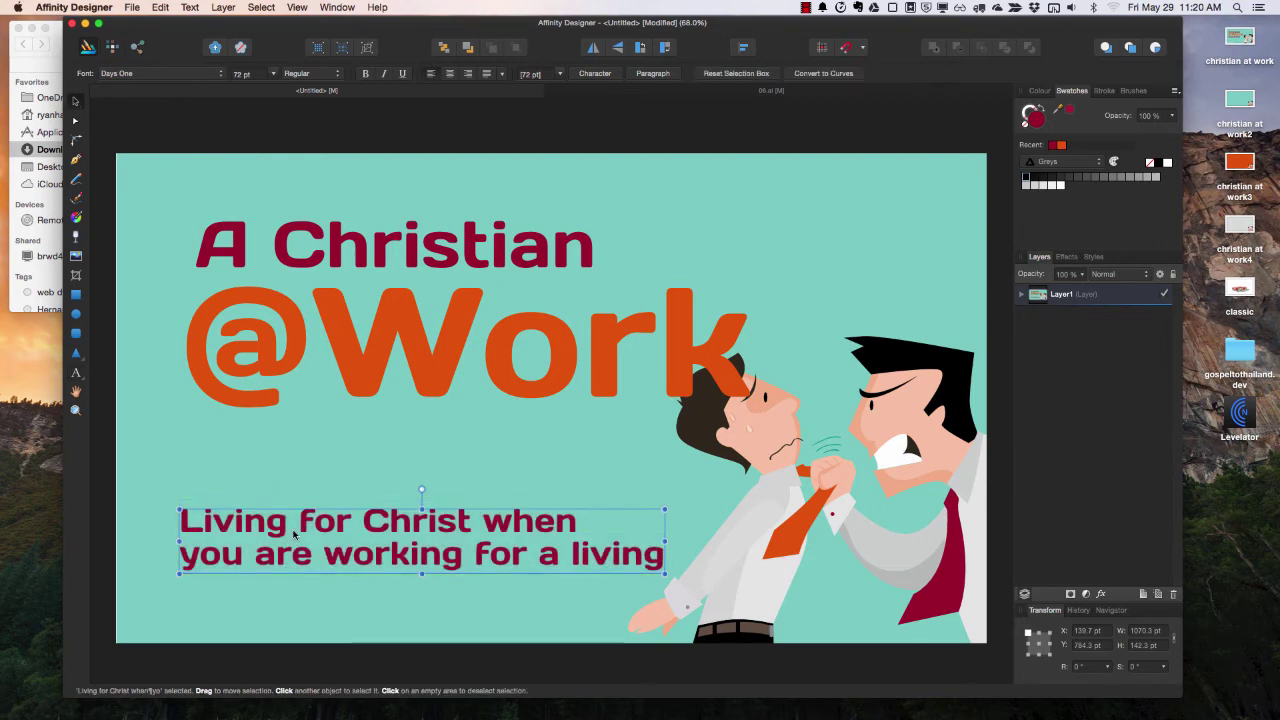
Place a tagline copy at the bottom-left and retype it as 'Ephesians 6:5-9'
{"action": "mouse_move", "coordinate": [293, 533]}
{"action": "left_mouse_down"}
{"action": "mouse_move", "coordinate": [316, 444]}
{"action": "mouse_move", "coordinate": [248, 588]}
{"action": "left_mouse_up"}
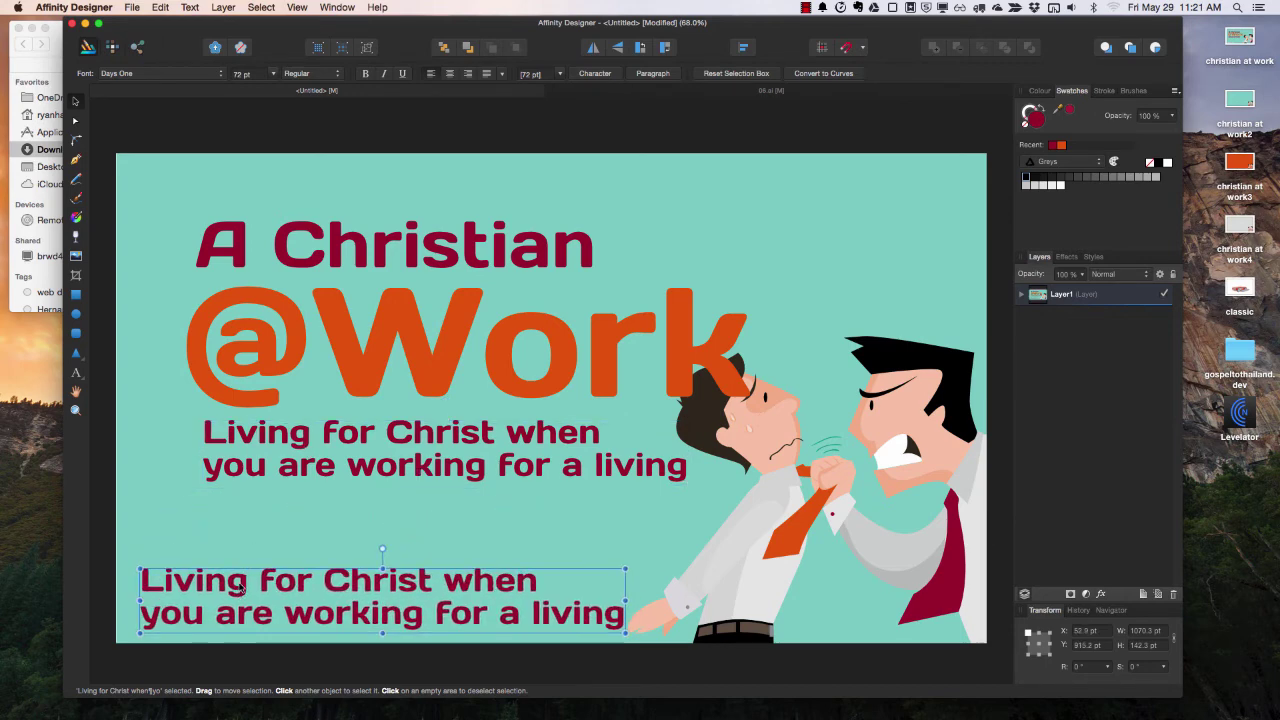
{"action": "triple_click", "coordinate": [248, 580]}
{"action": "key", "text": "super+a"}
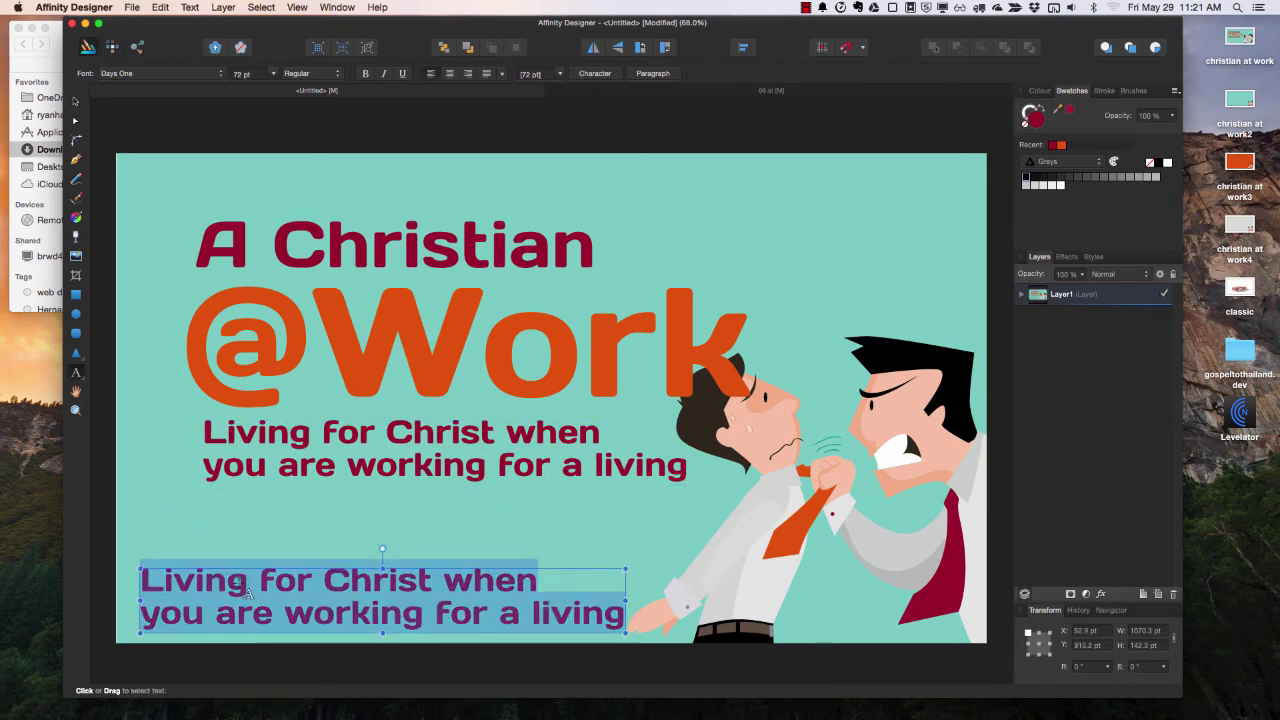
{"action": "type", "text": "Ephesians"}
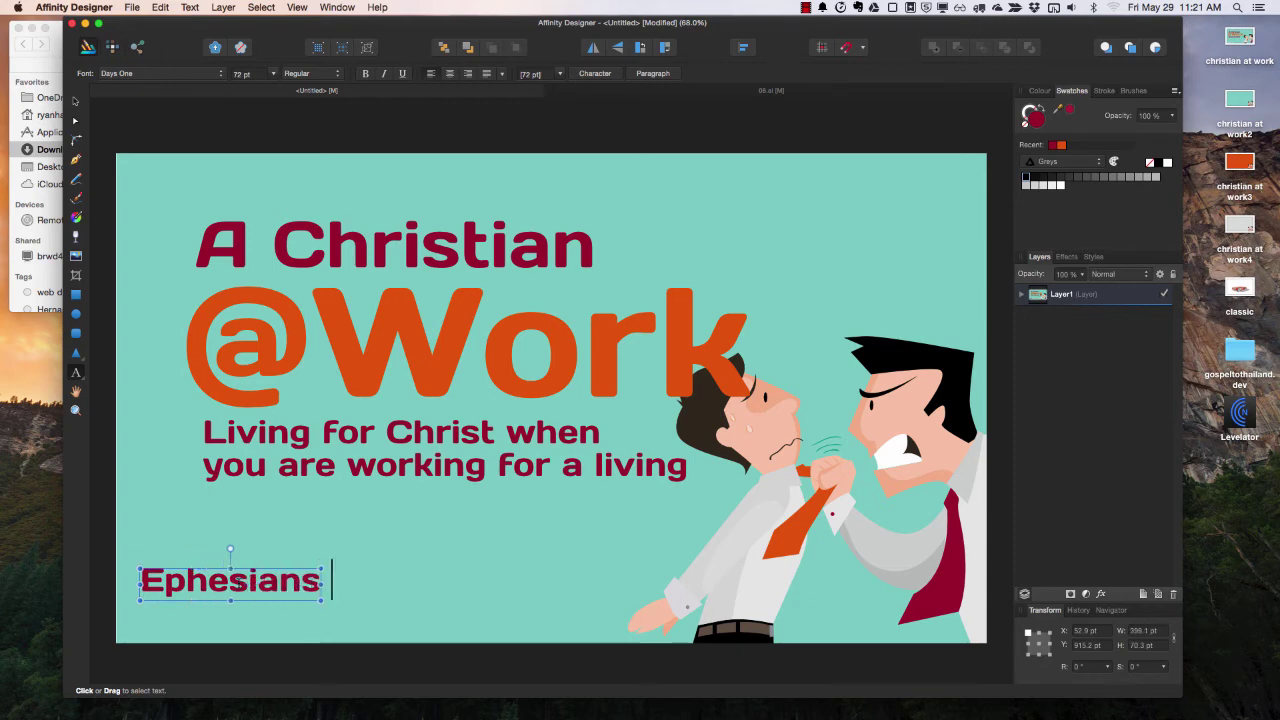
{"action": "type", "text": " 6:5-9"}
Set the 'Ephesians 6:5-9' reference to 64 pt and move it lower and right
{"action": "key", "text": "super+a"}
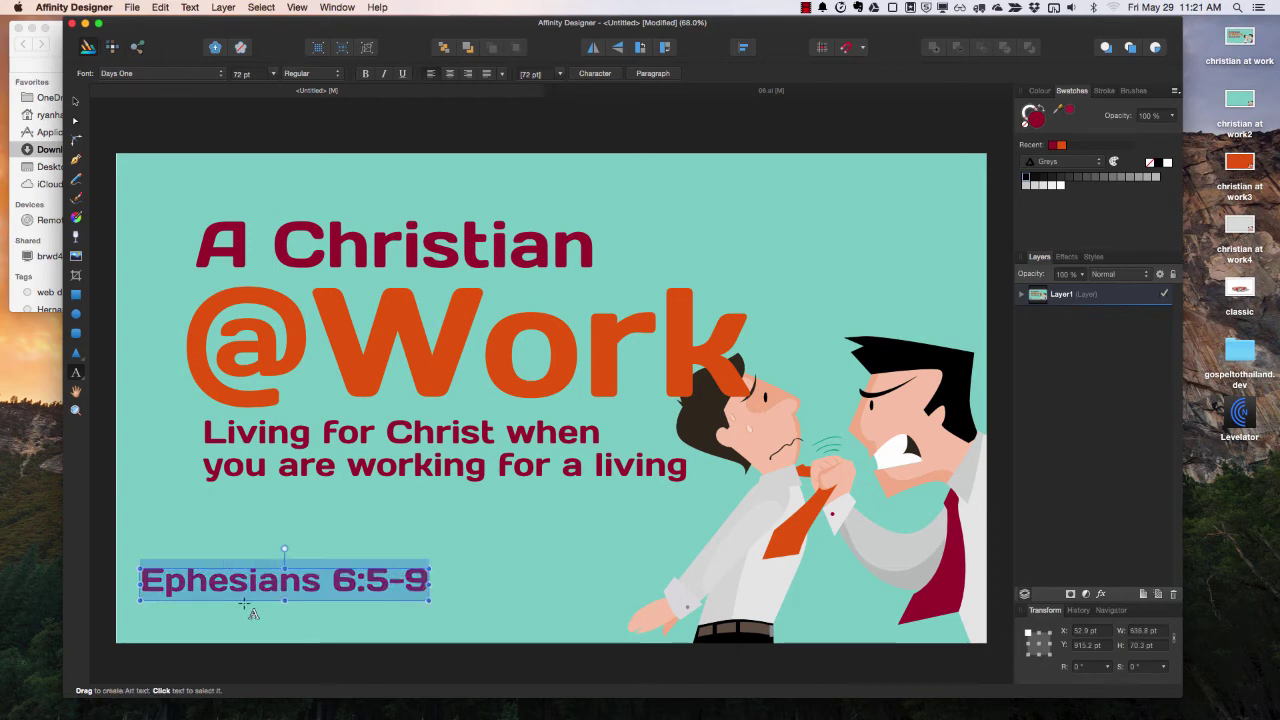
{"action": "left_click", "coordinate": [271, 77]}
{"action": "left_click", "coordinate": [277, 143]}
{"action": "left_click", "coordinate": [271, 76]}
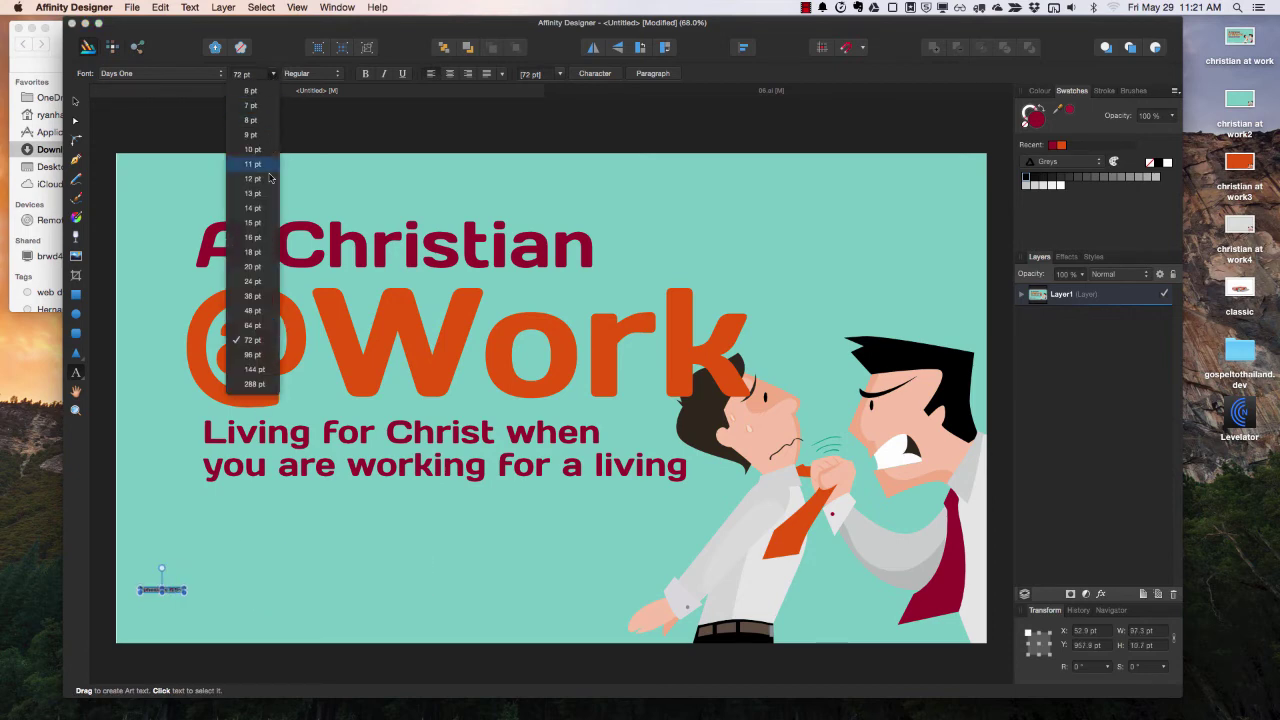
{"action": "left_click", "coordinate": [272, 326]}
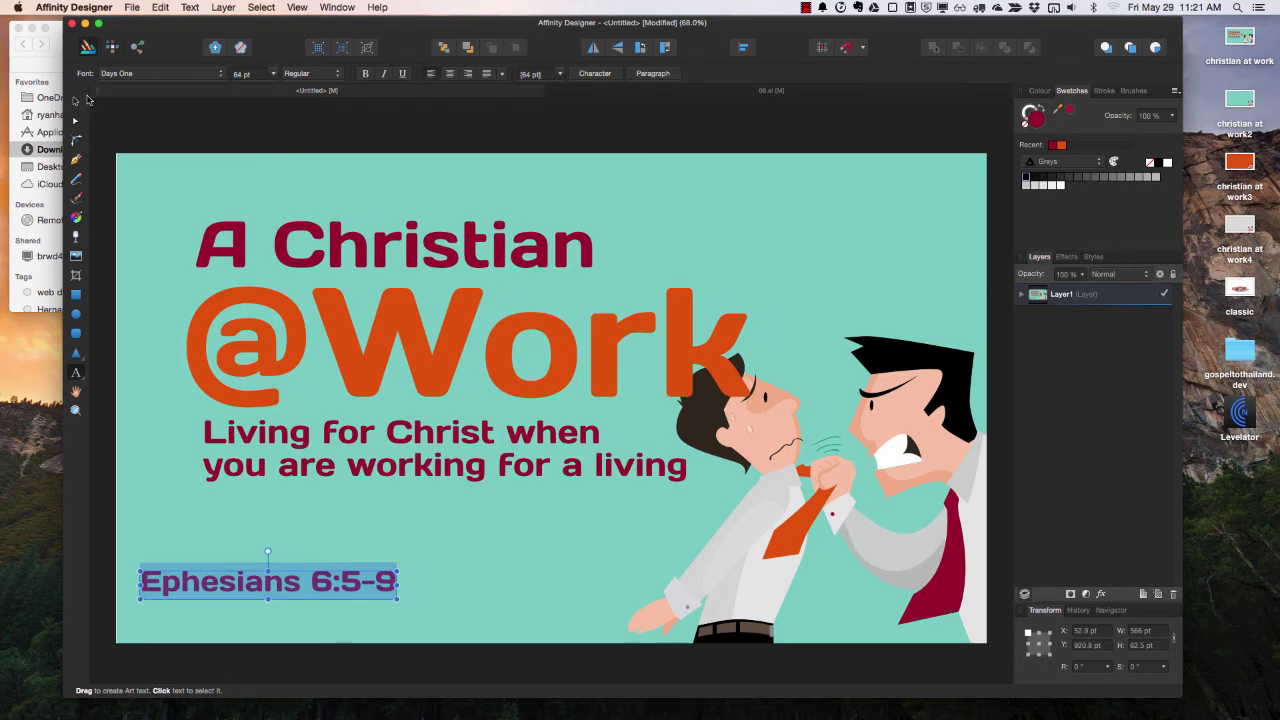
{"action": "left_click", "coordinate": [77, 103]}
{"action": "left_click_drag", "start_coordinate": [197, 588], "coordinate": [213, 618]}
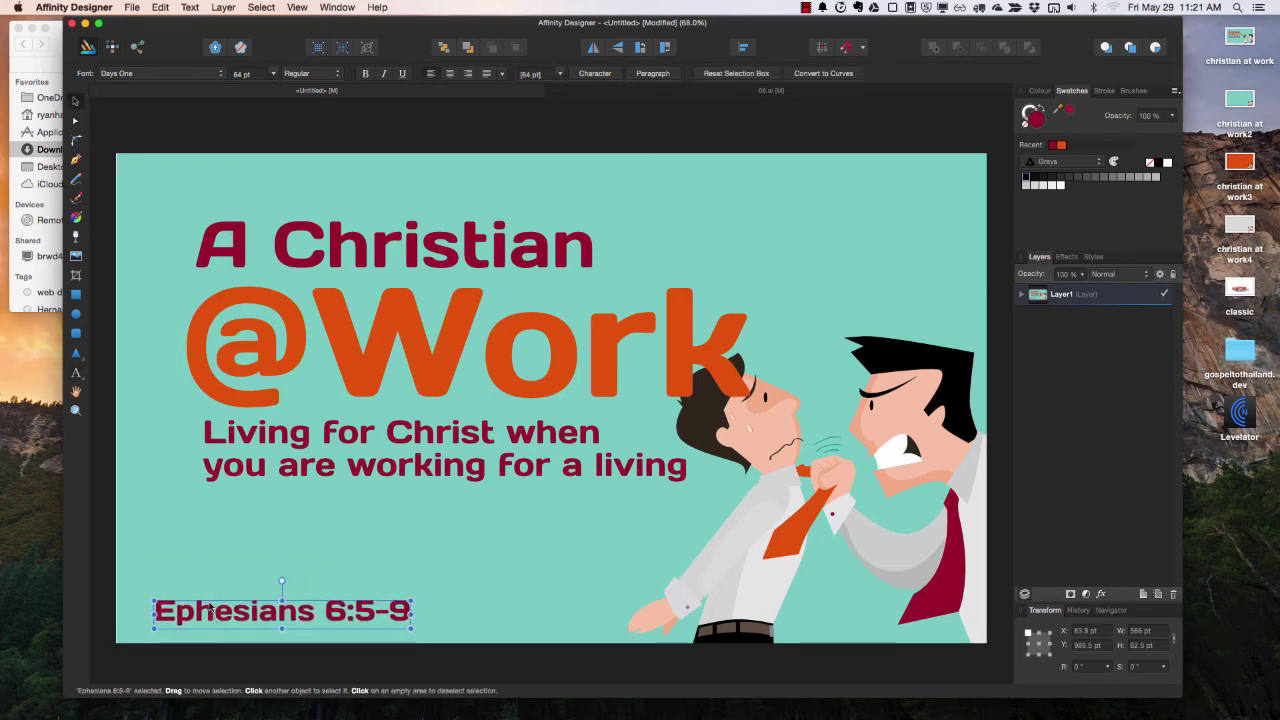
{"action": "left_click", "coordinate": [235, 442]}
{"action": "left_click", "coordinate": [243, 367], "text": "shift"}
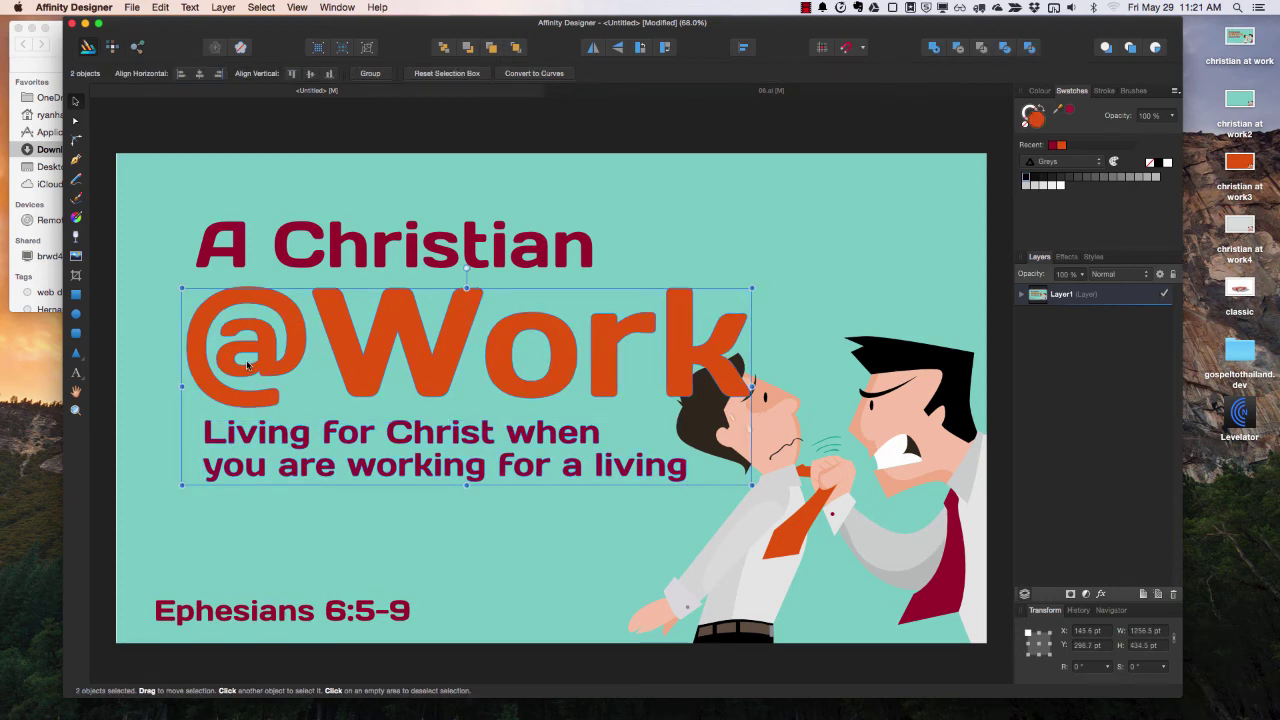
{"action": "left_click", "coordinate": [238, 257], "text": "shift"}
{"action": "left_click_drag", "start_coordinate": [238, 257], "coordinate": [205, 246]}
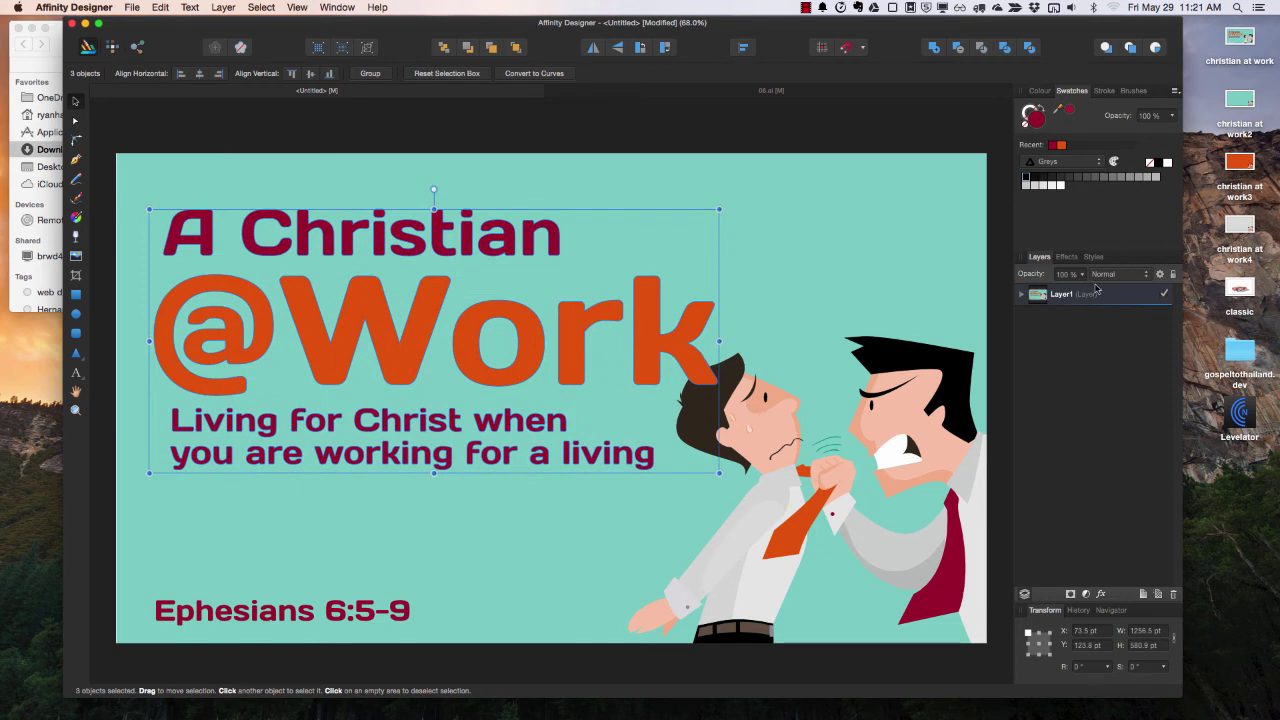
{"action": "left_click", "coordinate": [1022, 296]}
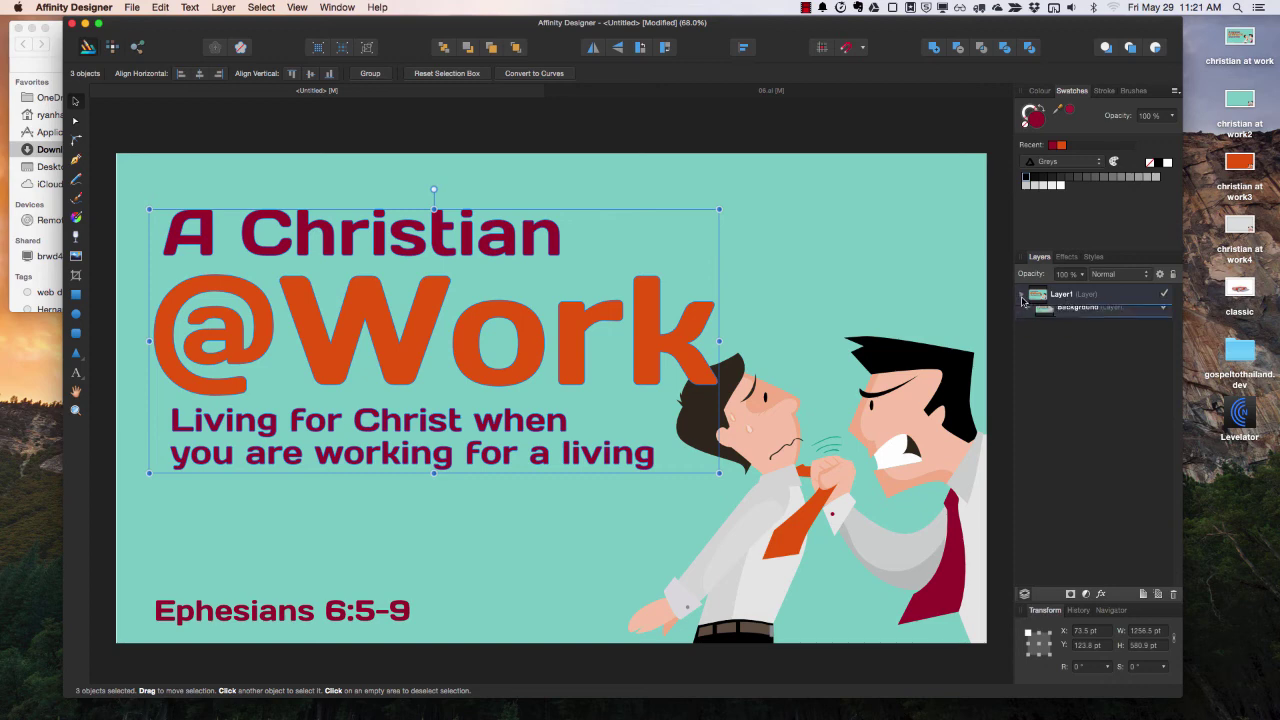
Export the slide as a JPEG image to the Desktop
{"action": "left_click", "coordinate": [132, 7]}
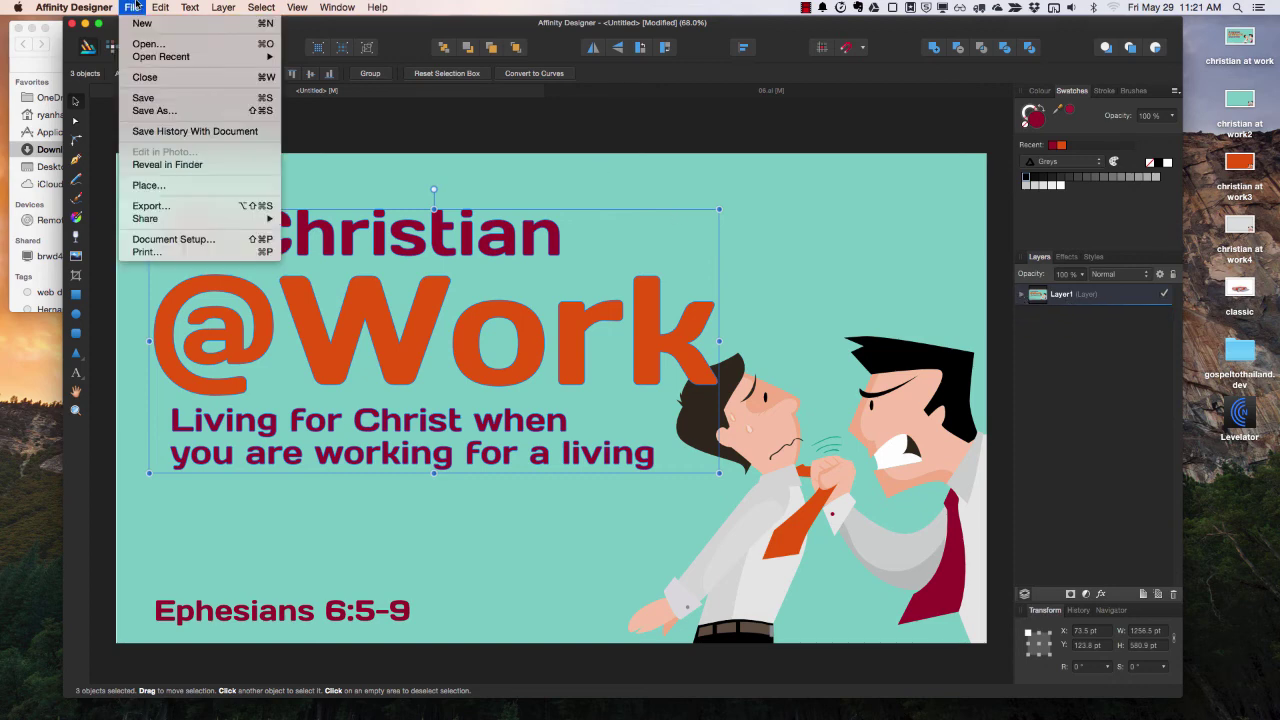
{"action": "left_click", "coordinate": [197, 205]}
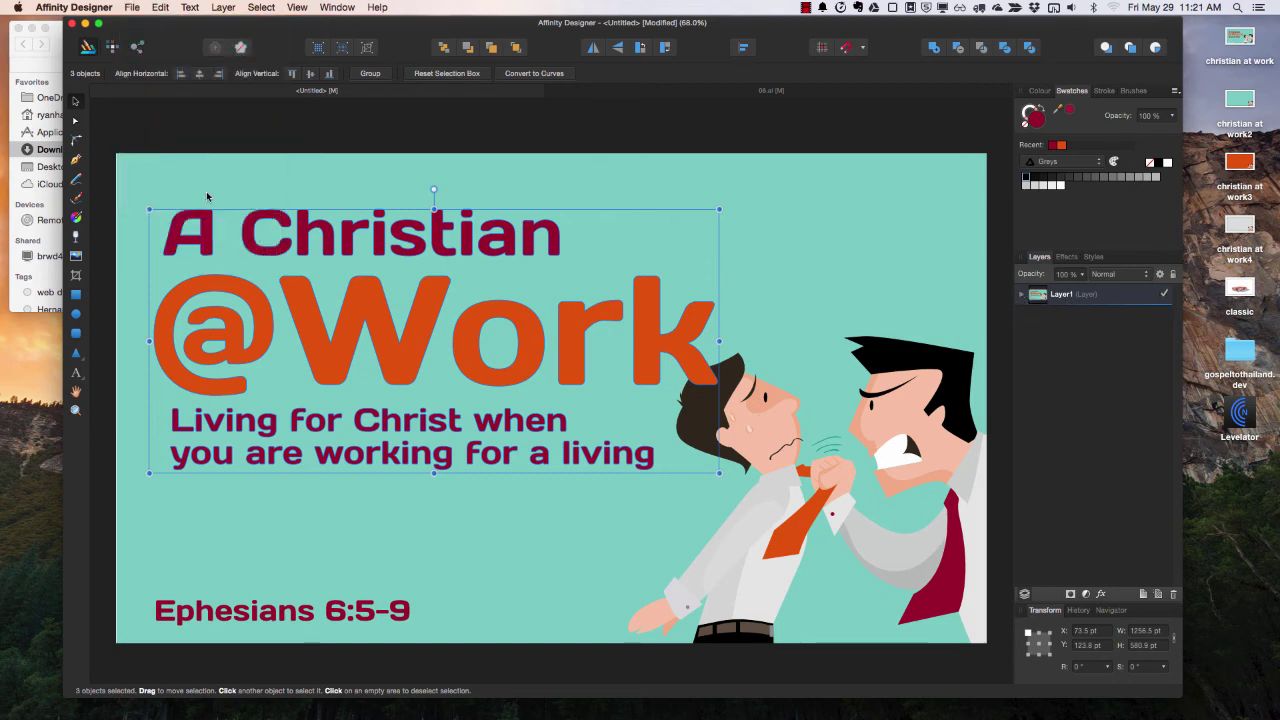
{"action": "left_click", "coordinate": [131, 7]}
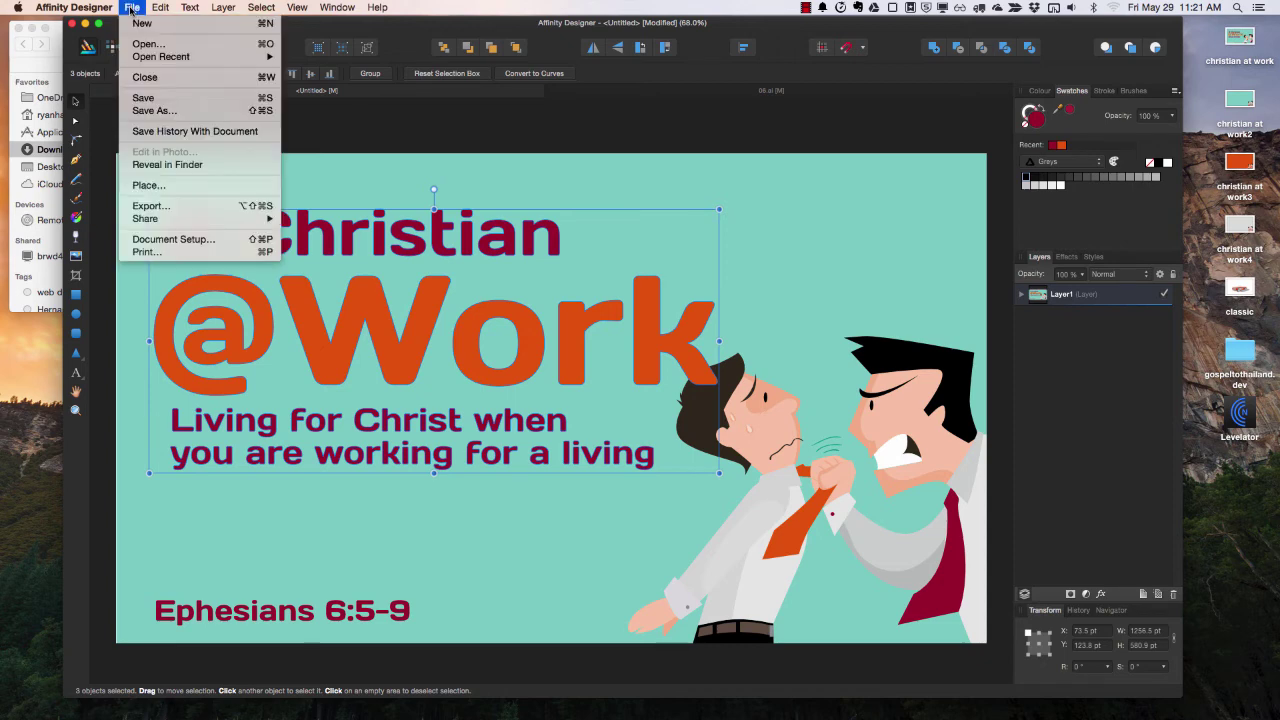
{"action": "left_click", "coordinate": [195, 205]}
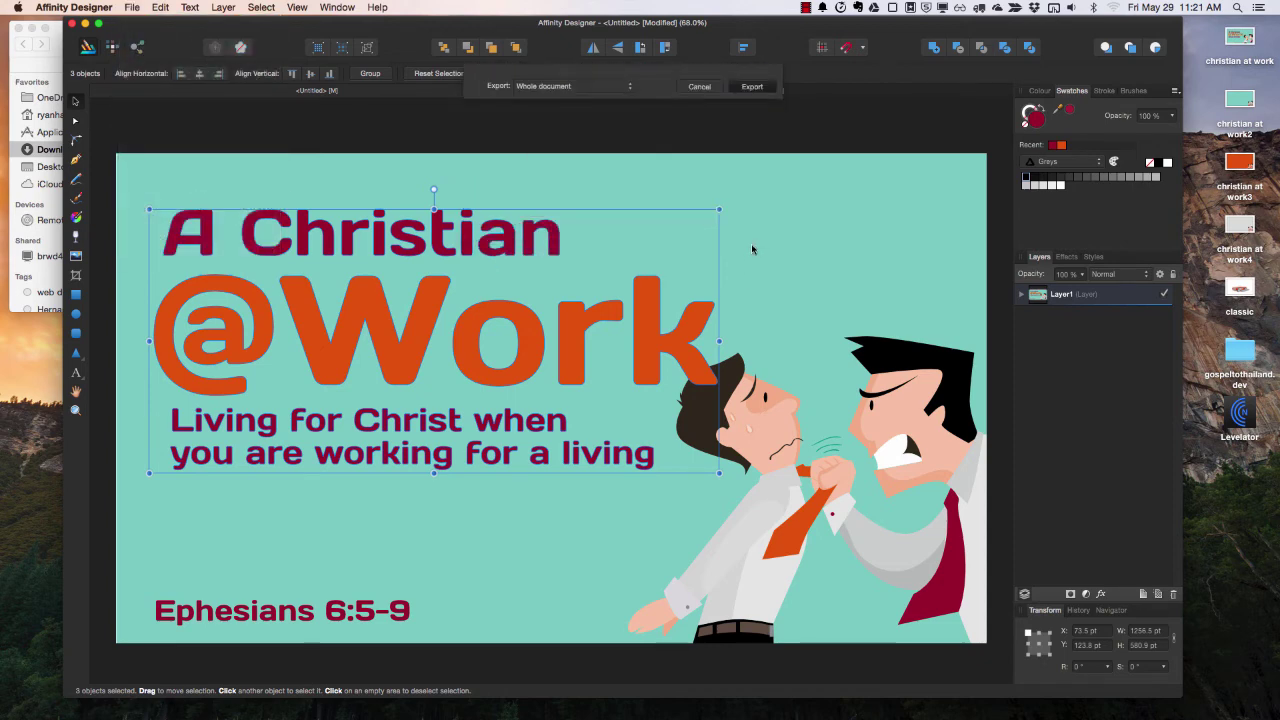
{"action": "key", "text": "super+s"}
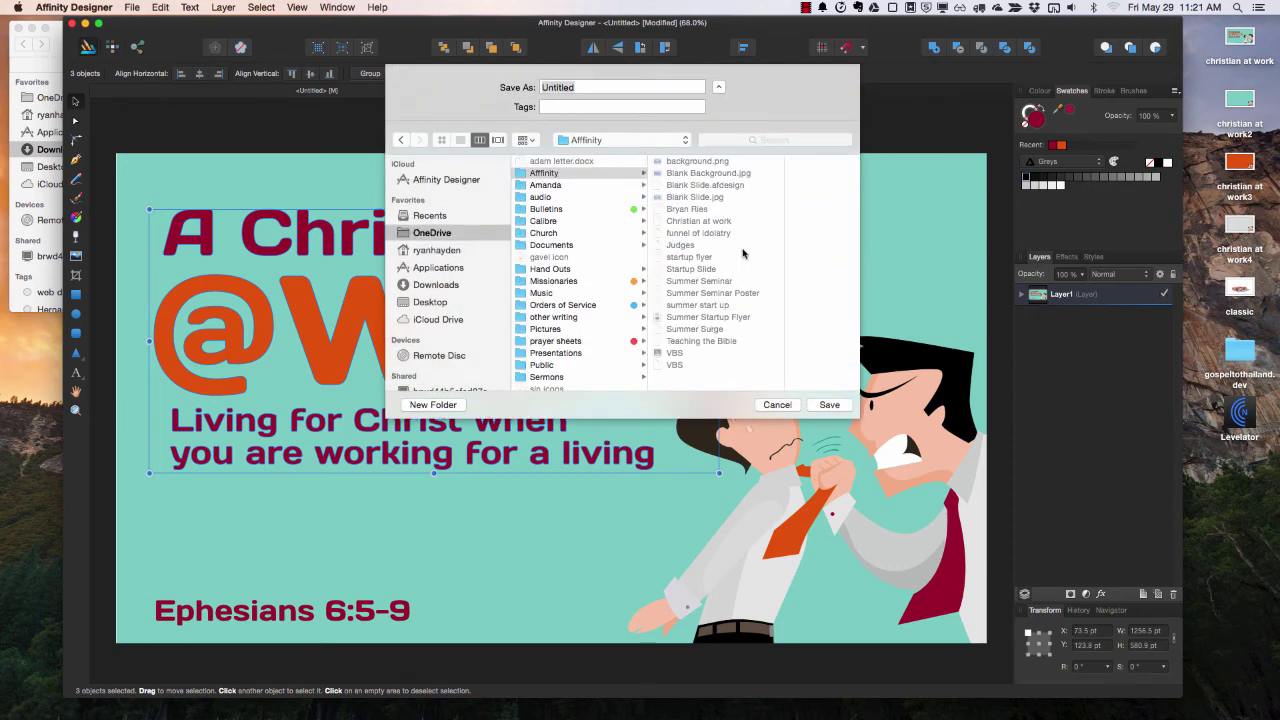
{"action": "left_click", "coordinate": [460, 303]}
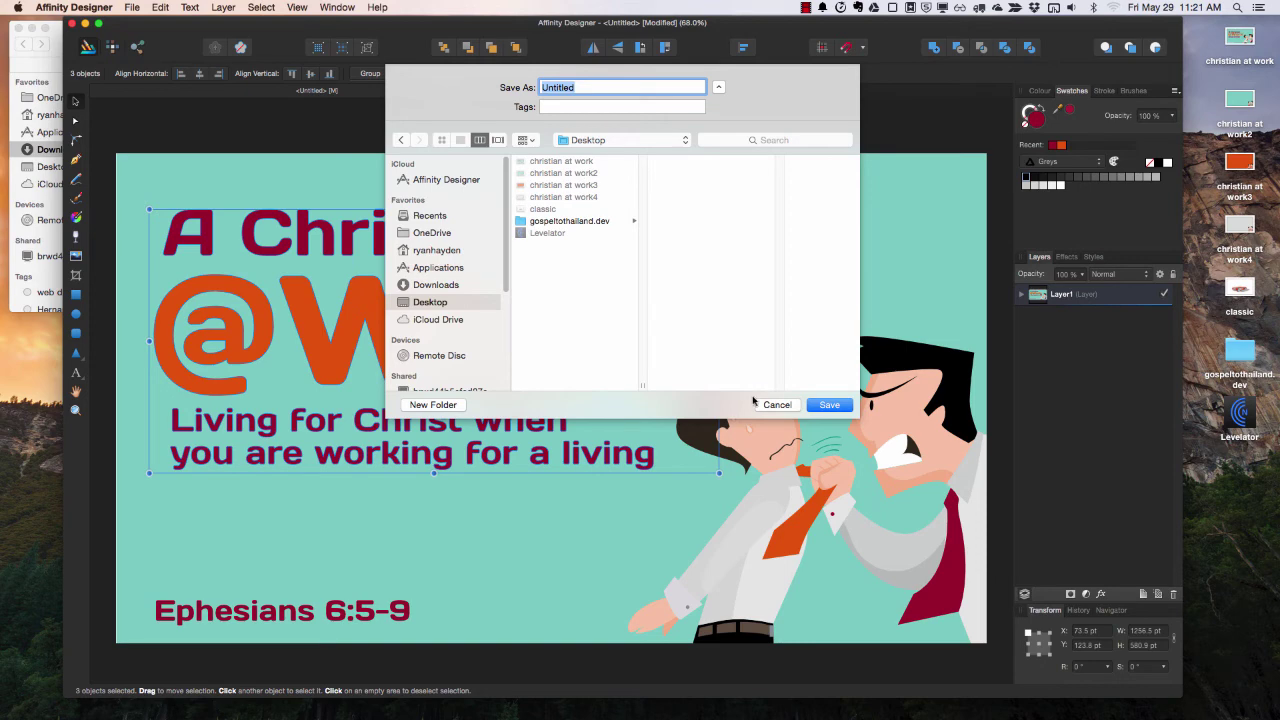
{"action": "left_click", "coordinate": [776, 404]}
Quick Look the 'christian at work2' image on the Desktop
{"action": "left_click", "coordinate": [1238, 100]}
{"action": "key", "text": "space"}
{"action": "key", "text": "space"}
Quick Look the 'christian at work3' and 'christian at work4' images, then bring up the Keynote deck
{"action": "left_click", "coordinate": [1231, 178]}
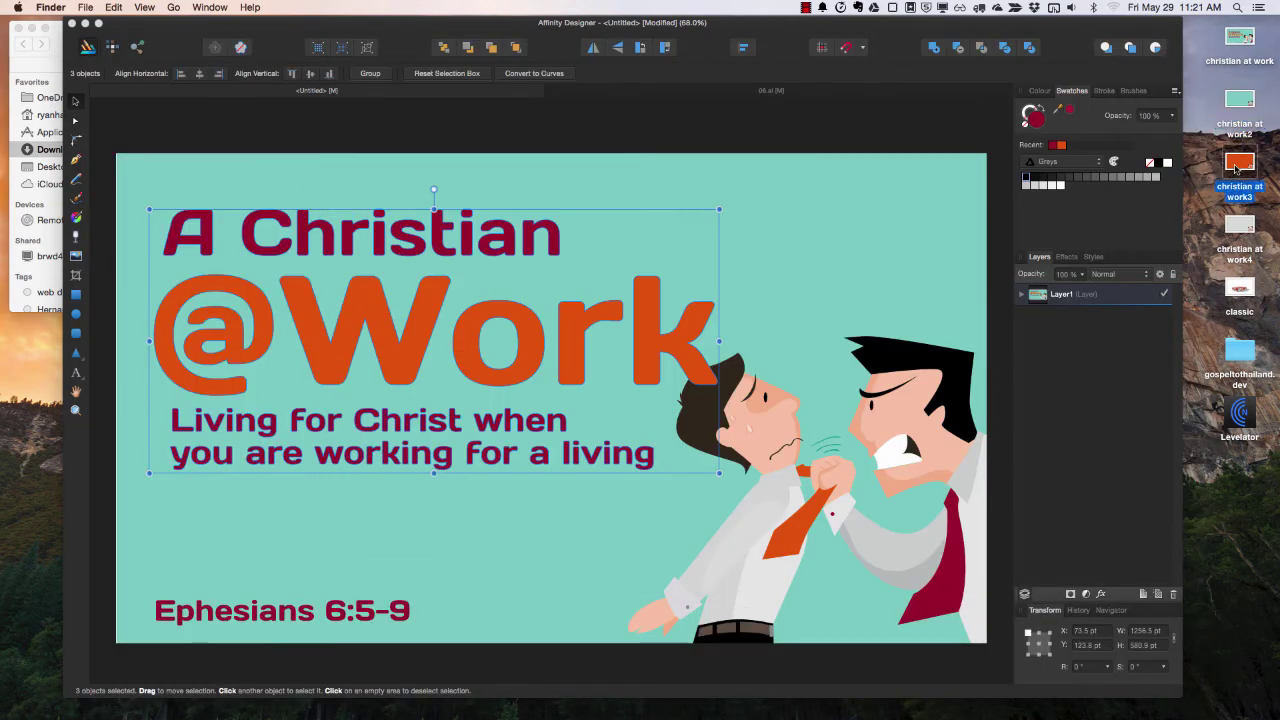
{"action": "key", "text": "space"}
{"action": "key", "text": "space"}
{"action": "left_click", "coordinate": [1236, 228]}
{"action": "key", "text": "space"}
{"action": "key", "text": "space"}
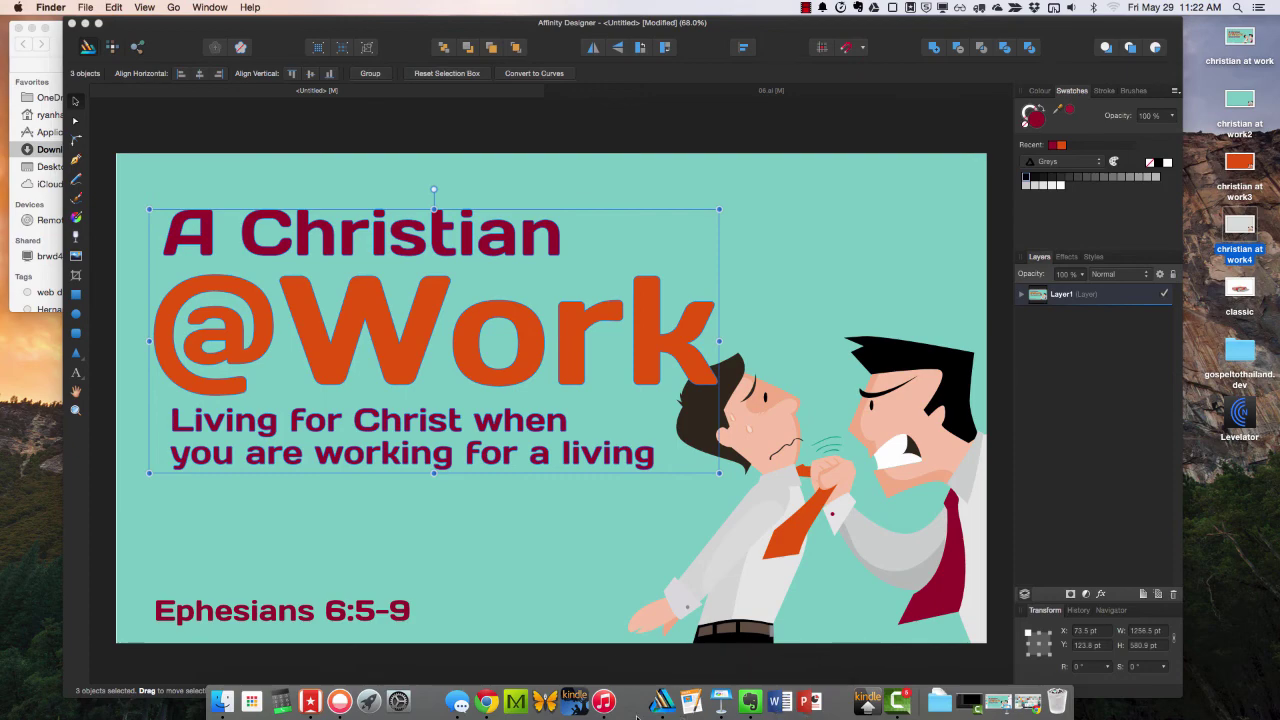
{"action": "left_click", "coordinate": [720, 705]}
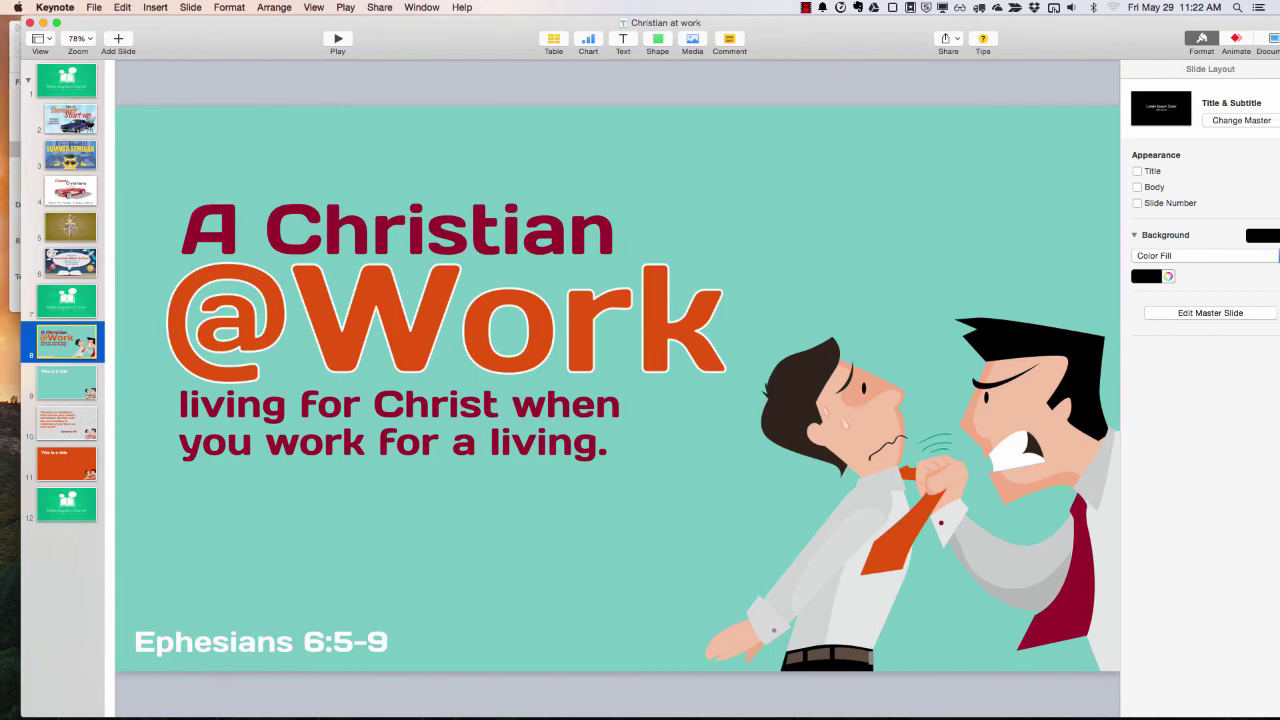
Review slide 9's title and slide 10's Ephesians quote text in Keynote
{"action": "left_click", "coordinate": [65, 385]}
{"action": "left_click", "coordinate": [274, 214]}
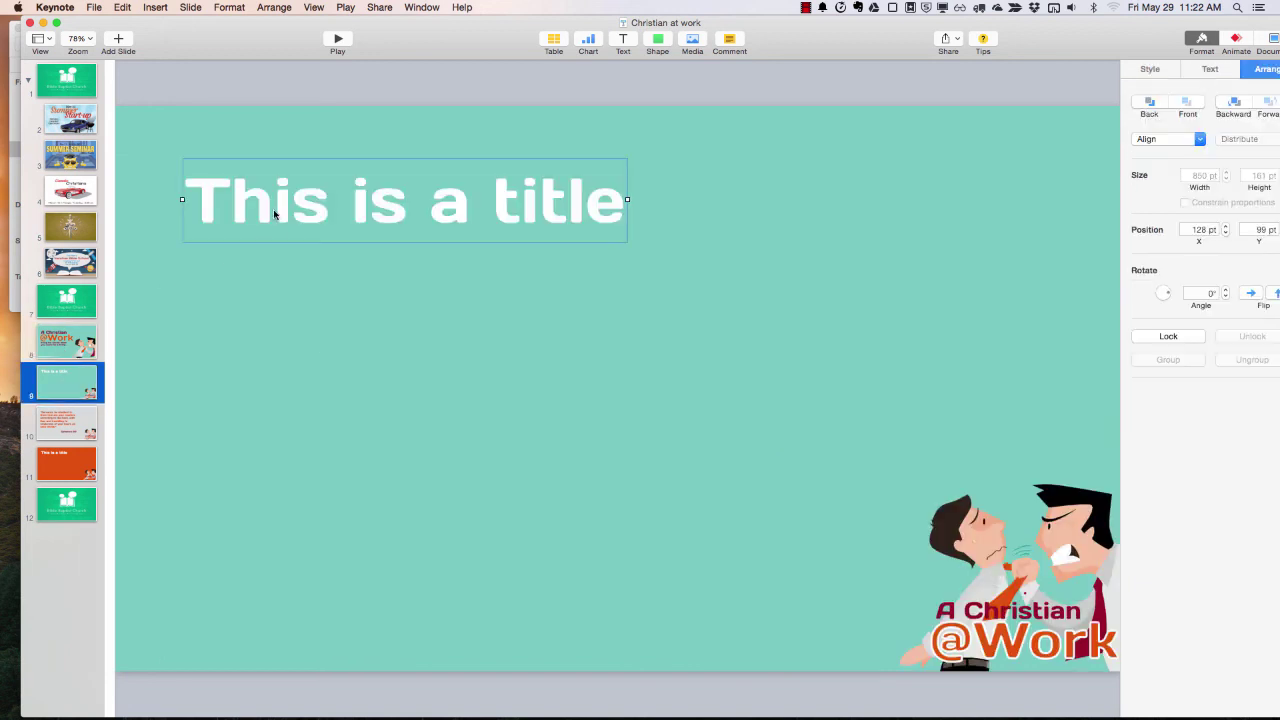
{"action": "left_click", "coordinate": [77, 425]}
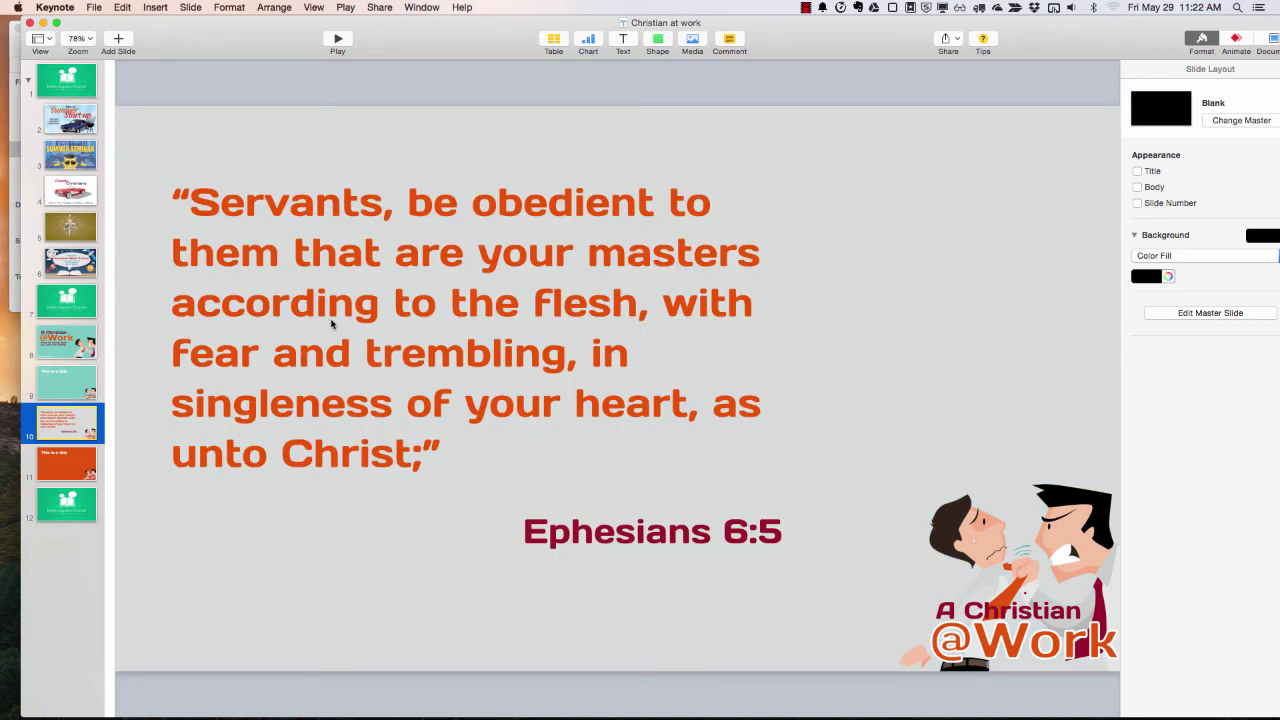
{"action": "left_click", "coordinate": [332, 323]}
{"action": "triple_click", "coordinate": [332, 323]}
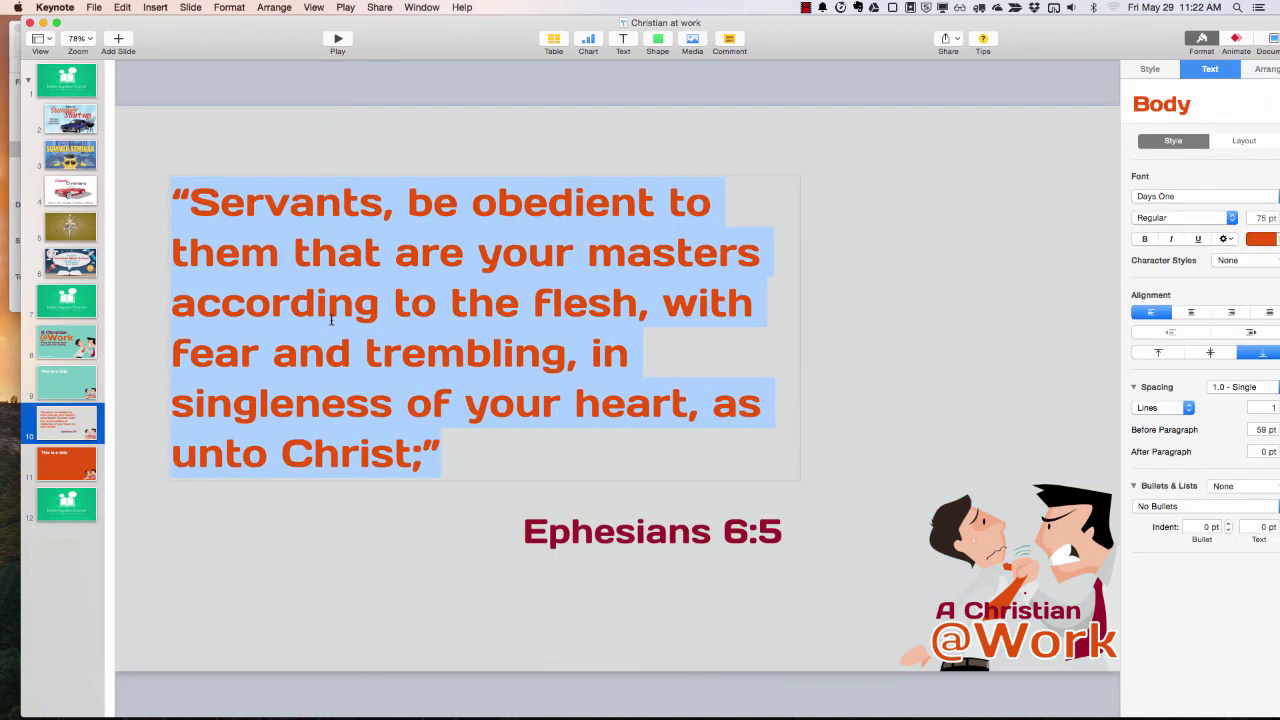
Flip between slides 11, 9 and 8, then move Keynote aside to reveal the Affinity Designer slide
{"action": "left_click", "coordinate": [88, 473]}
{"action": "left_click", "coordinate": [68, 373]}
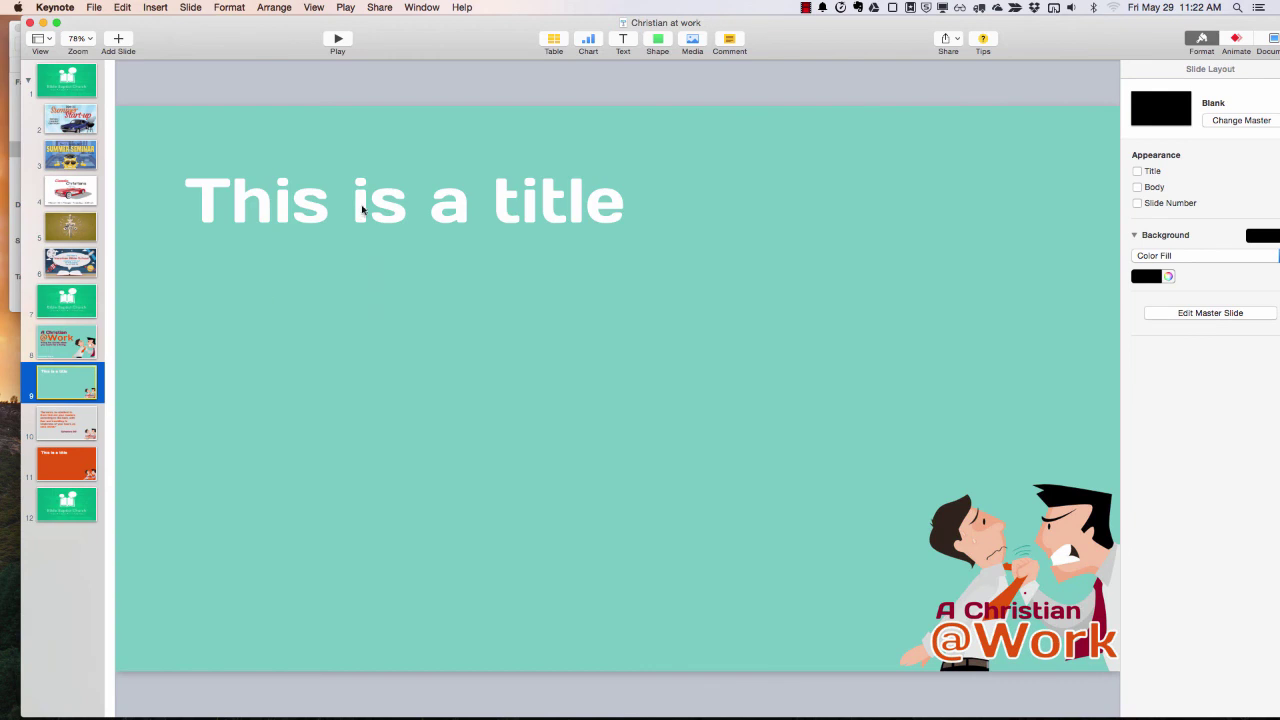
{"action": "left_click", "coordinate": [58, 342]}
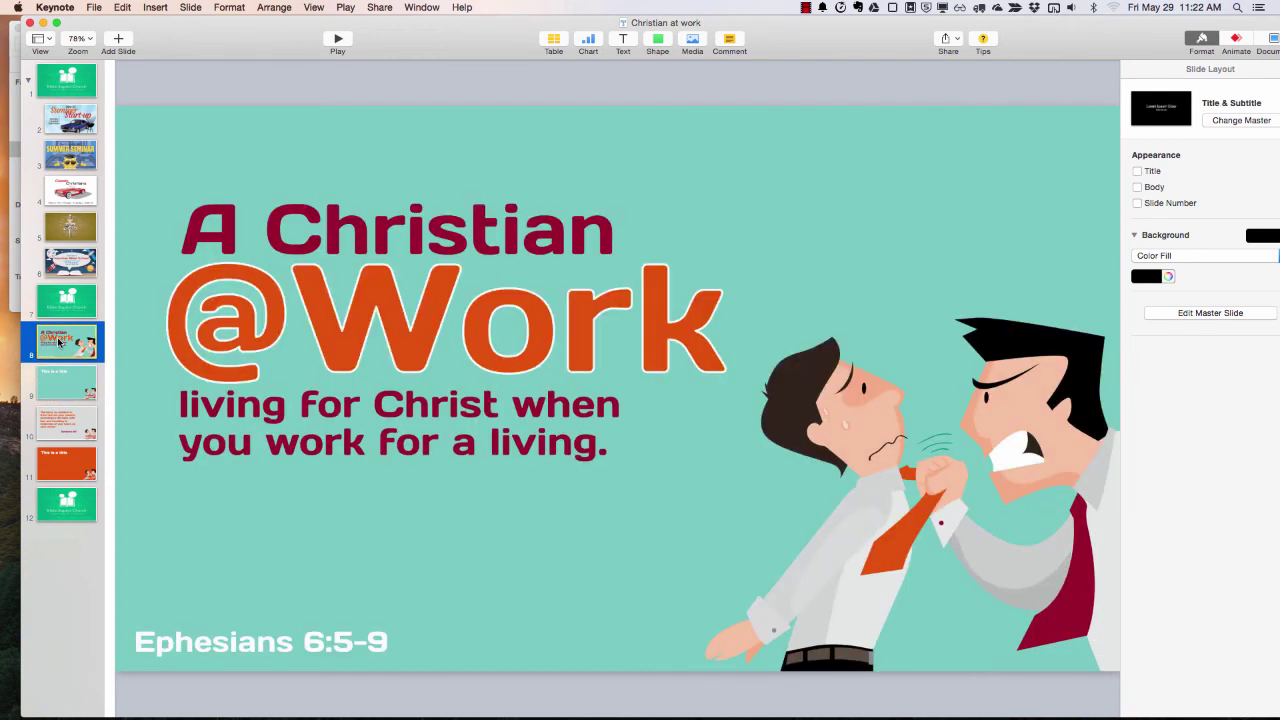
{"action": "left_click", "coordinate": [76, 466]}
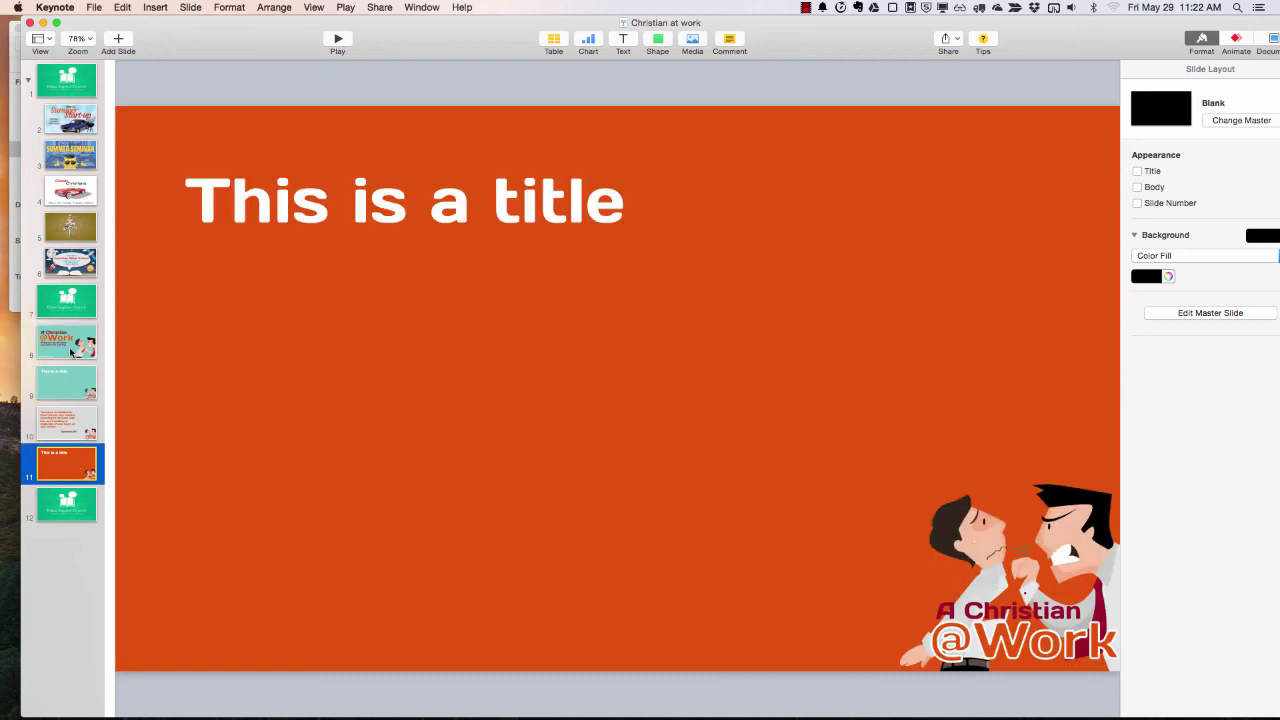
{"action": "left_click", "coordinate": [71, 351]}
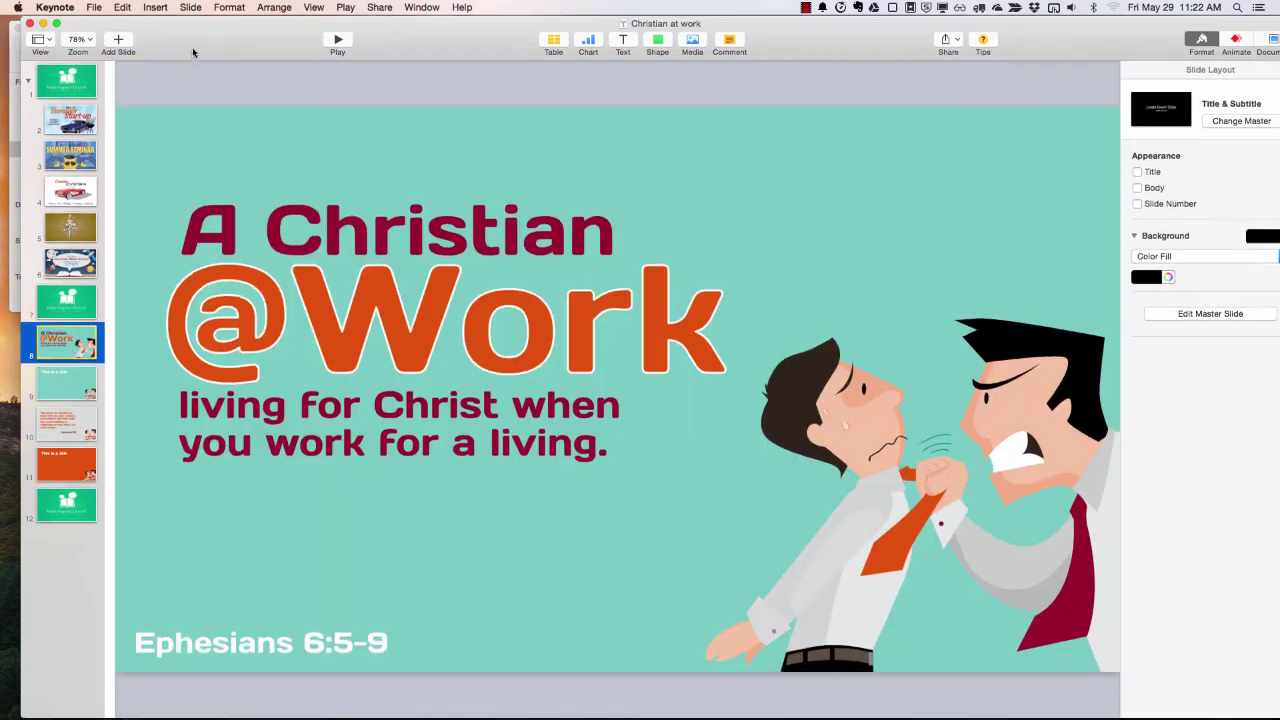
{"action": "left_click_drag", "start_coordinate": [196, 60], "coordinate": [232, 165]}
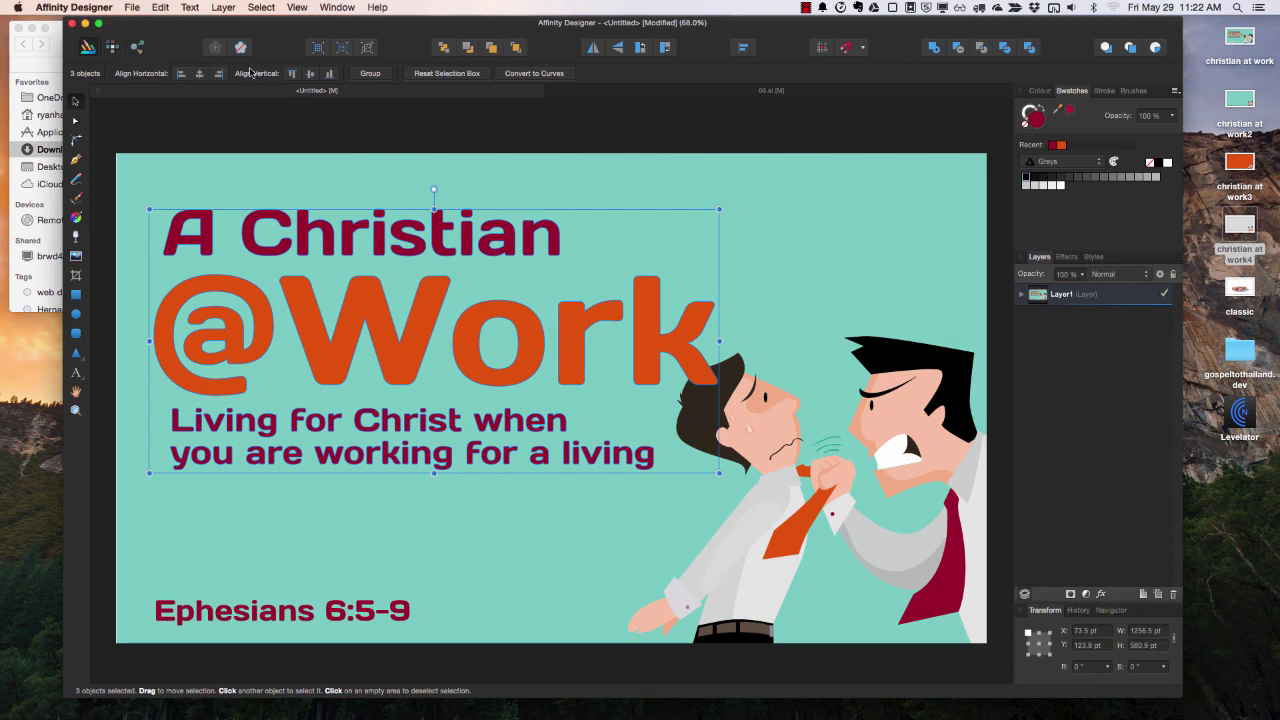
{"action": "left_click_drag", "start_coordinate": [178, 28], "coordinate": [156, 27]}
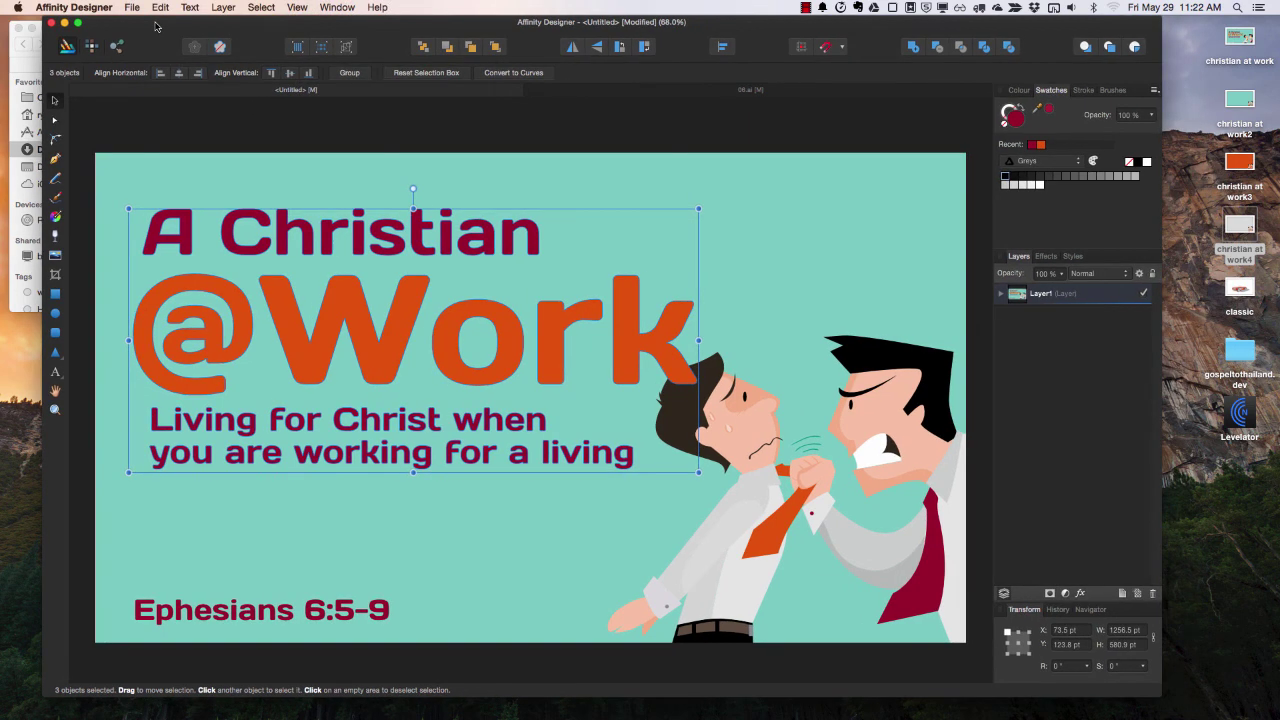